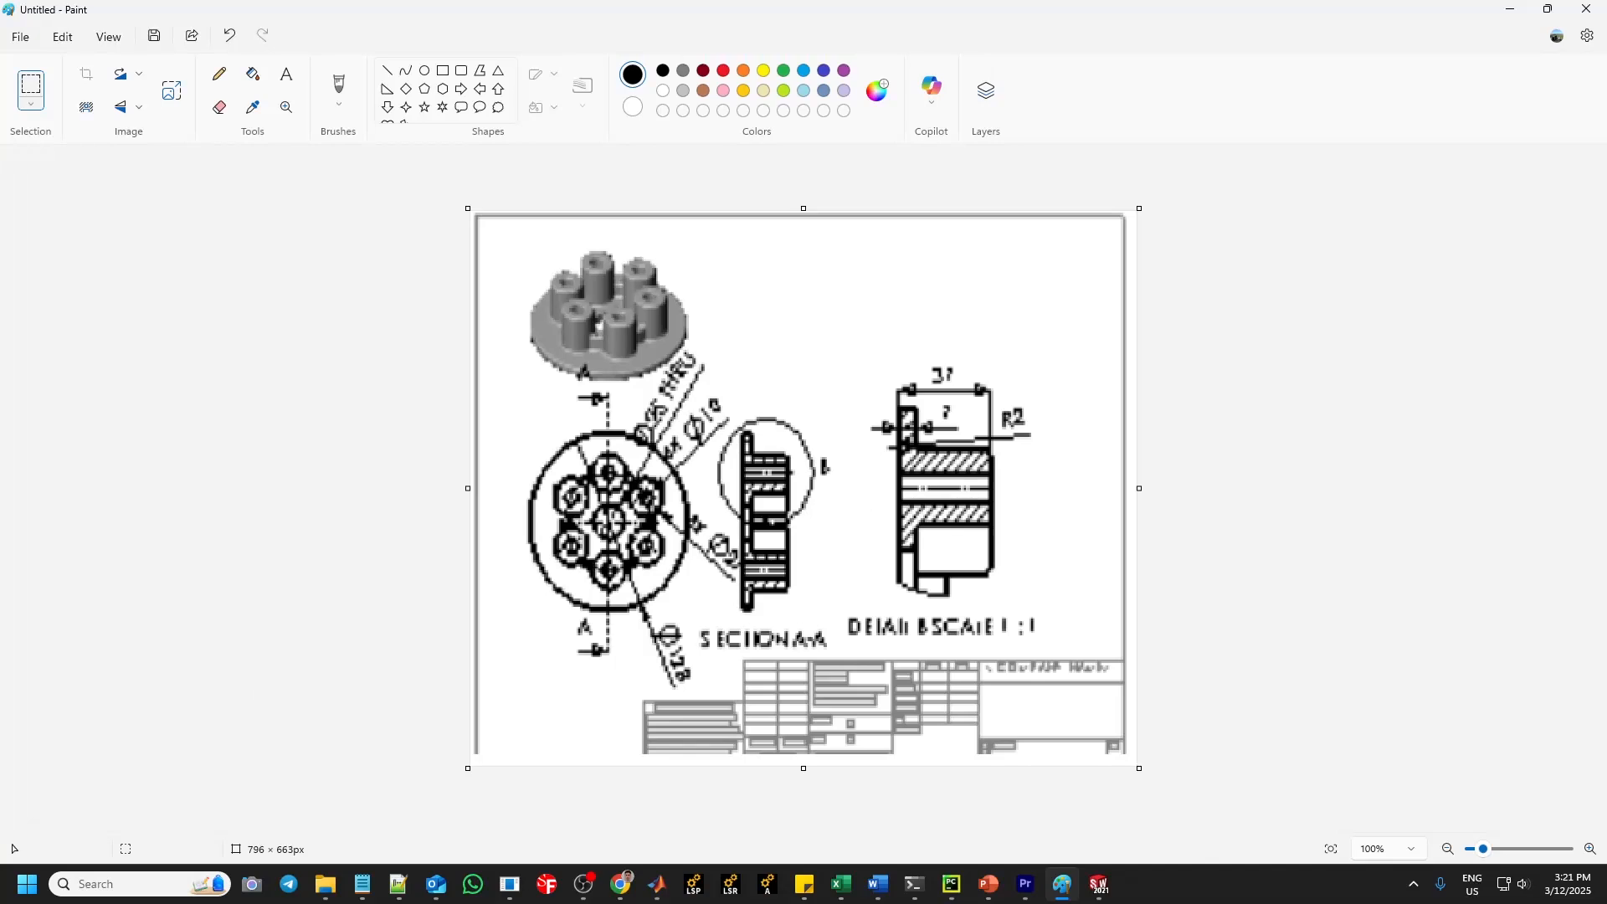
Switch to SOLIDWORKS and set tangent edges to Removed in the system-wide display style for drawings.
key("alt+Tab")
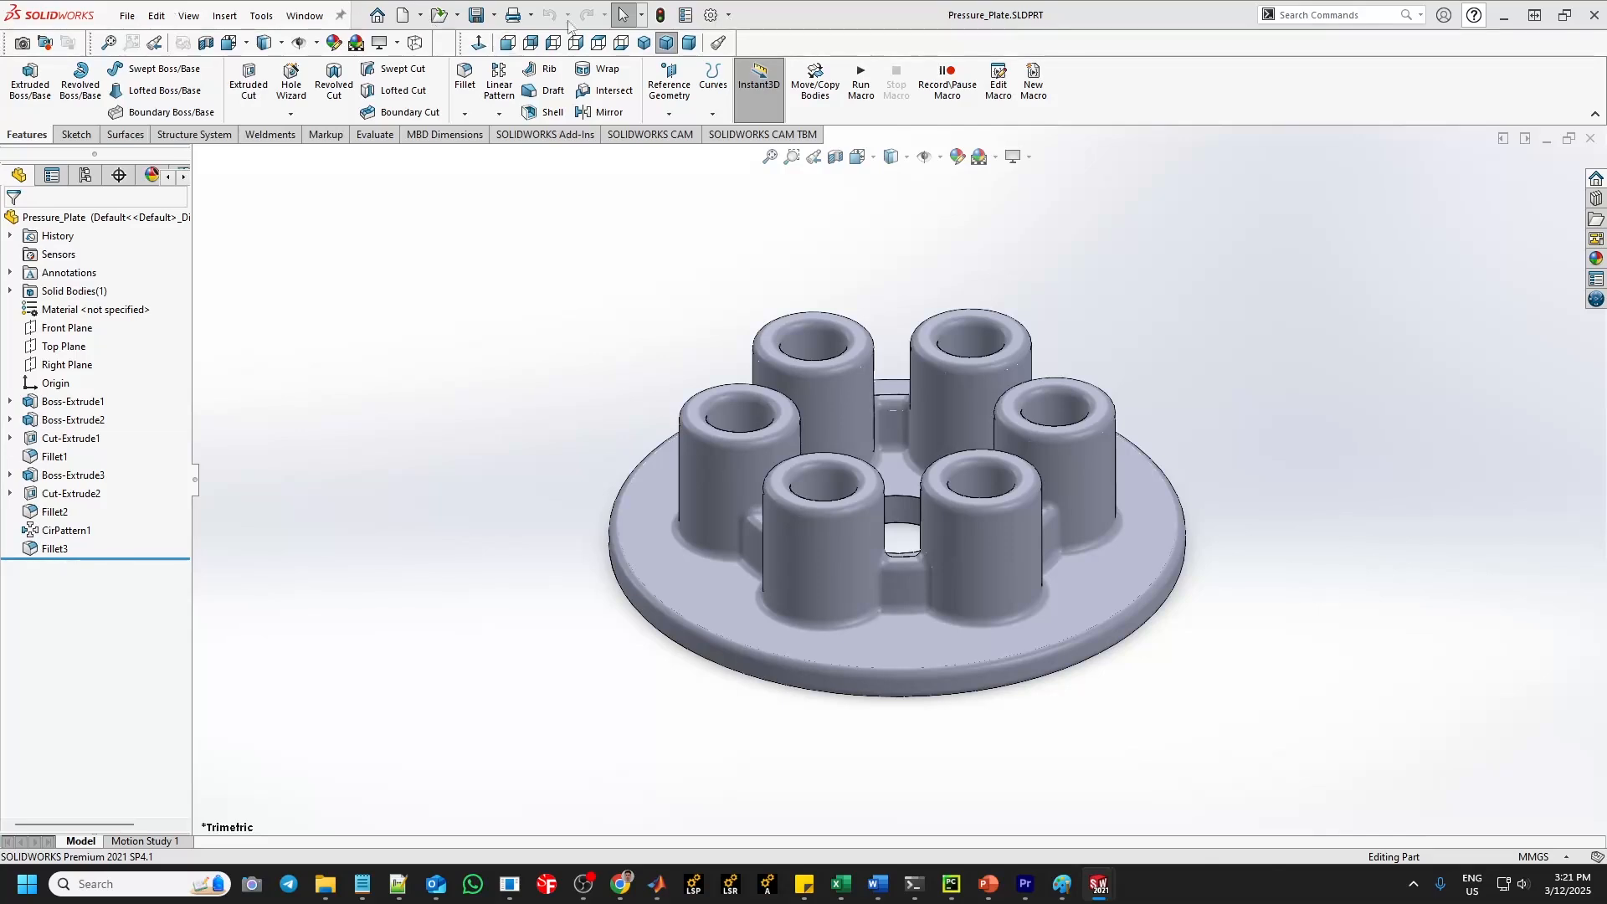
left_click(710, 16)
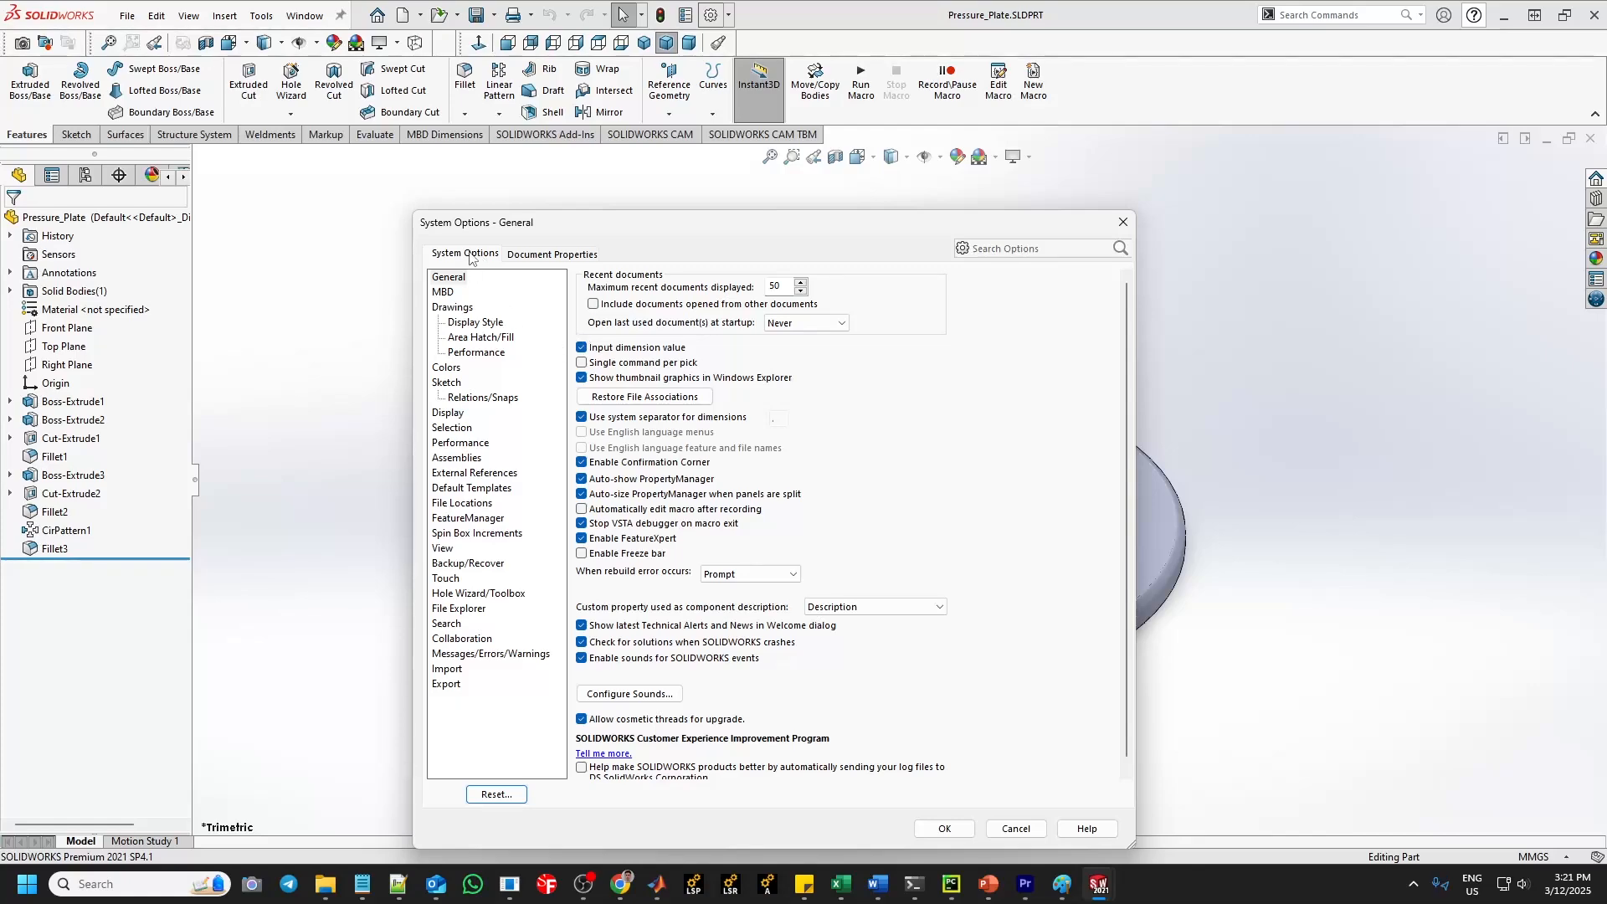
left_click(550, 255)
left_click(466, 253)
left_click(452, 307)
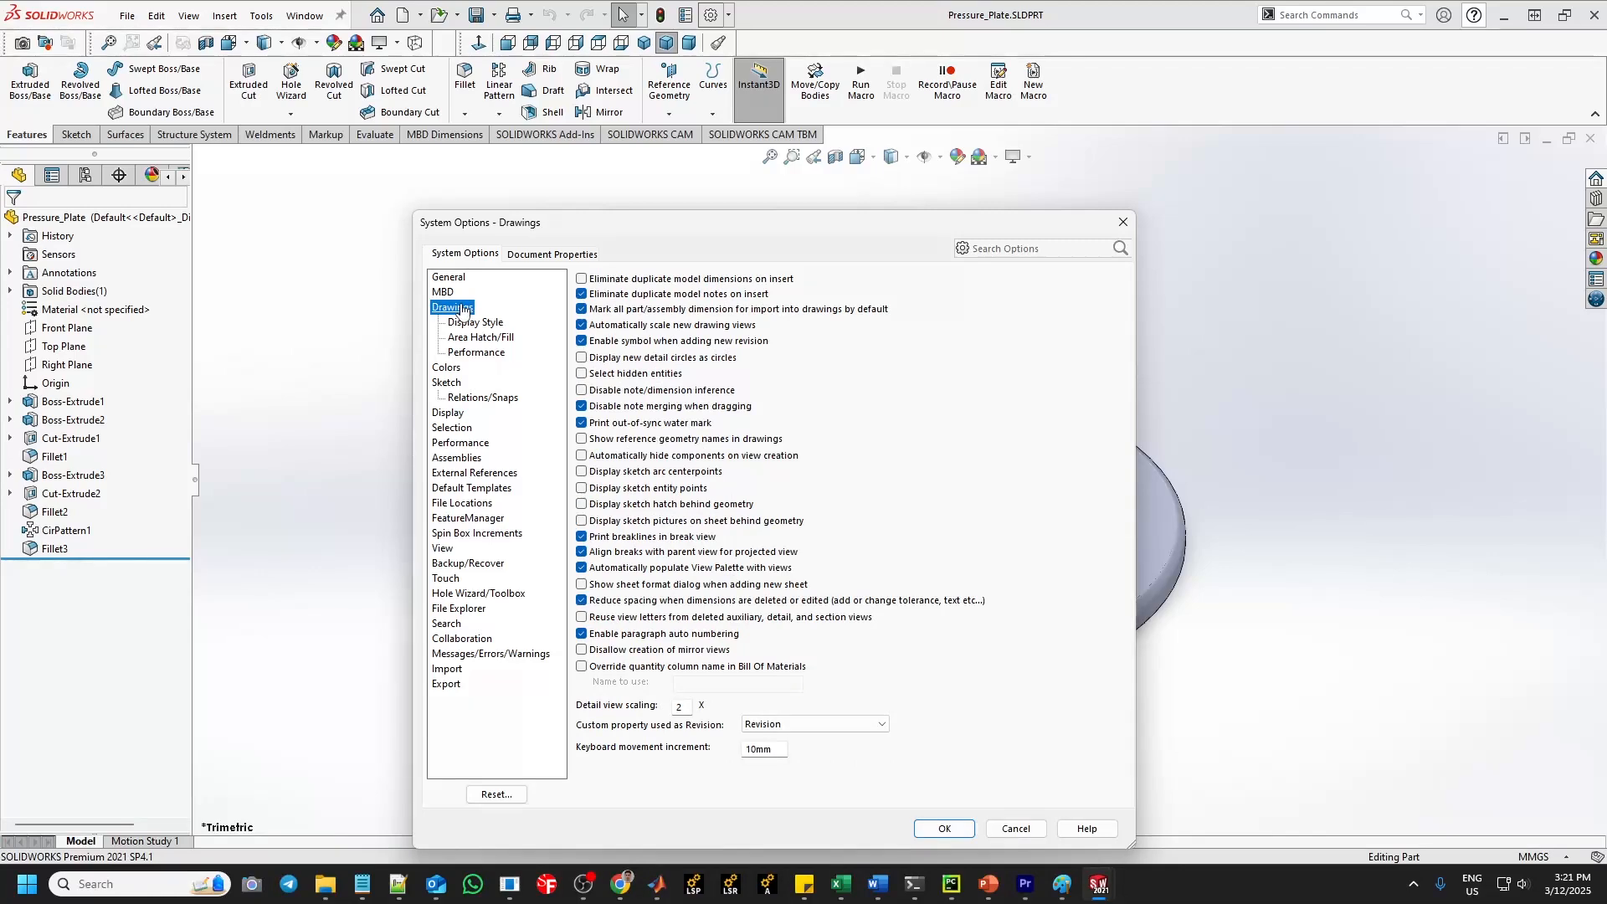
left_click(490, 324)
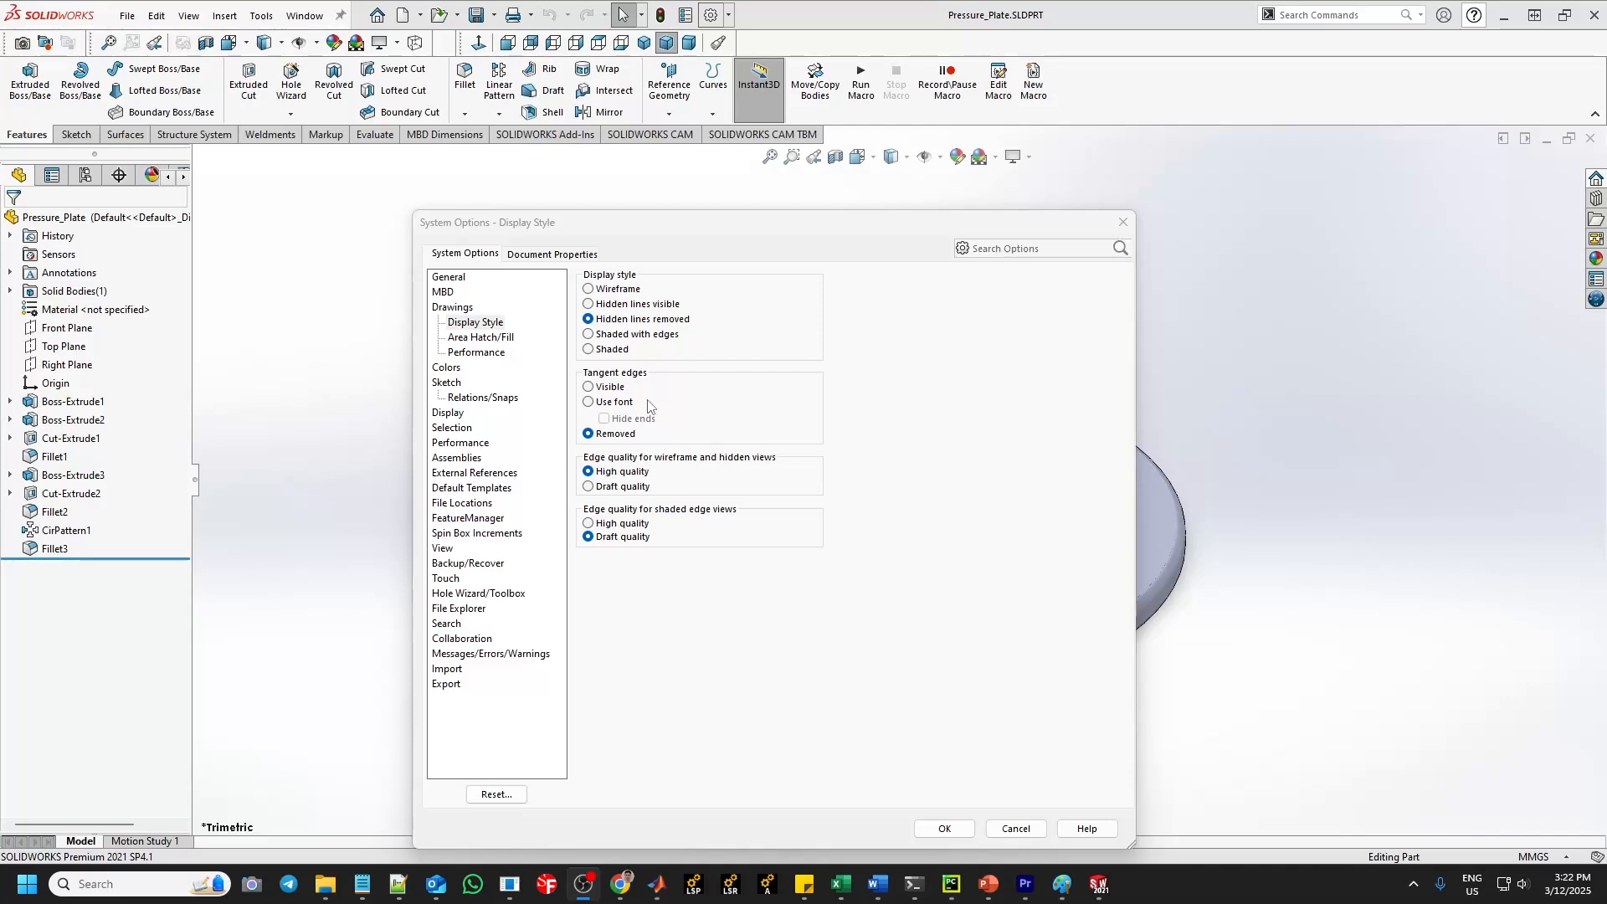
left_click(590, 389)
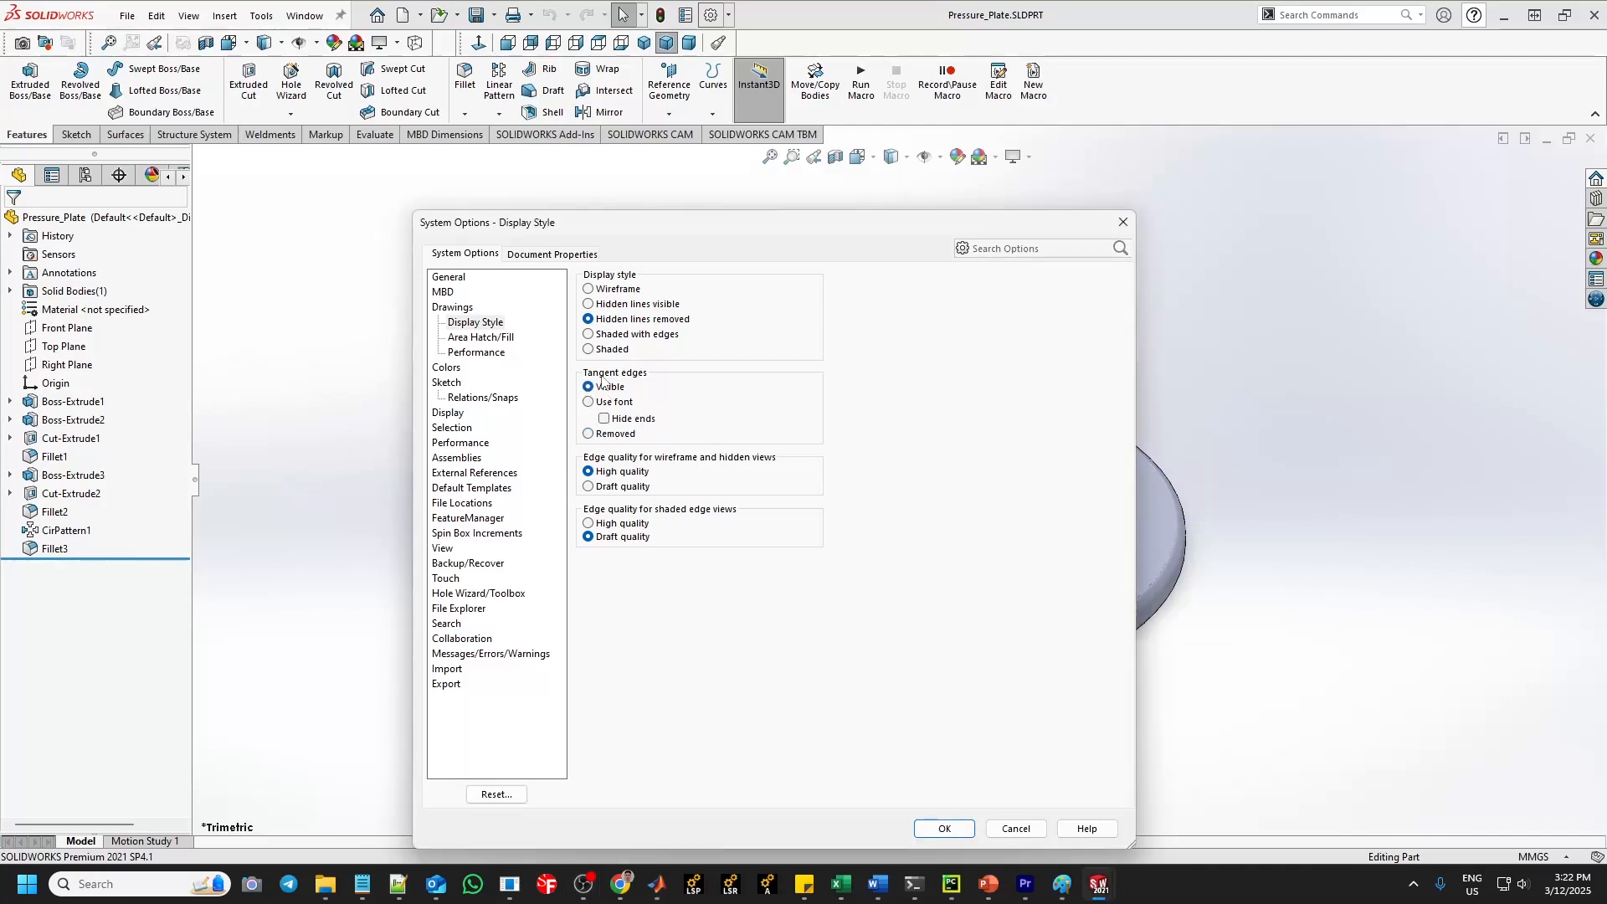
left_click(589, 435)
left_click(945, 829)
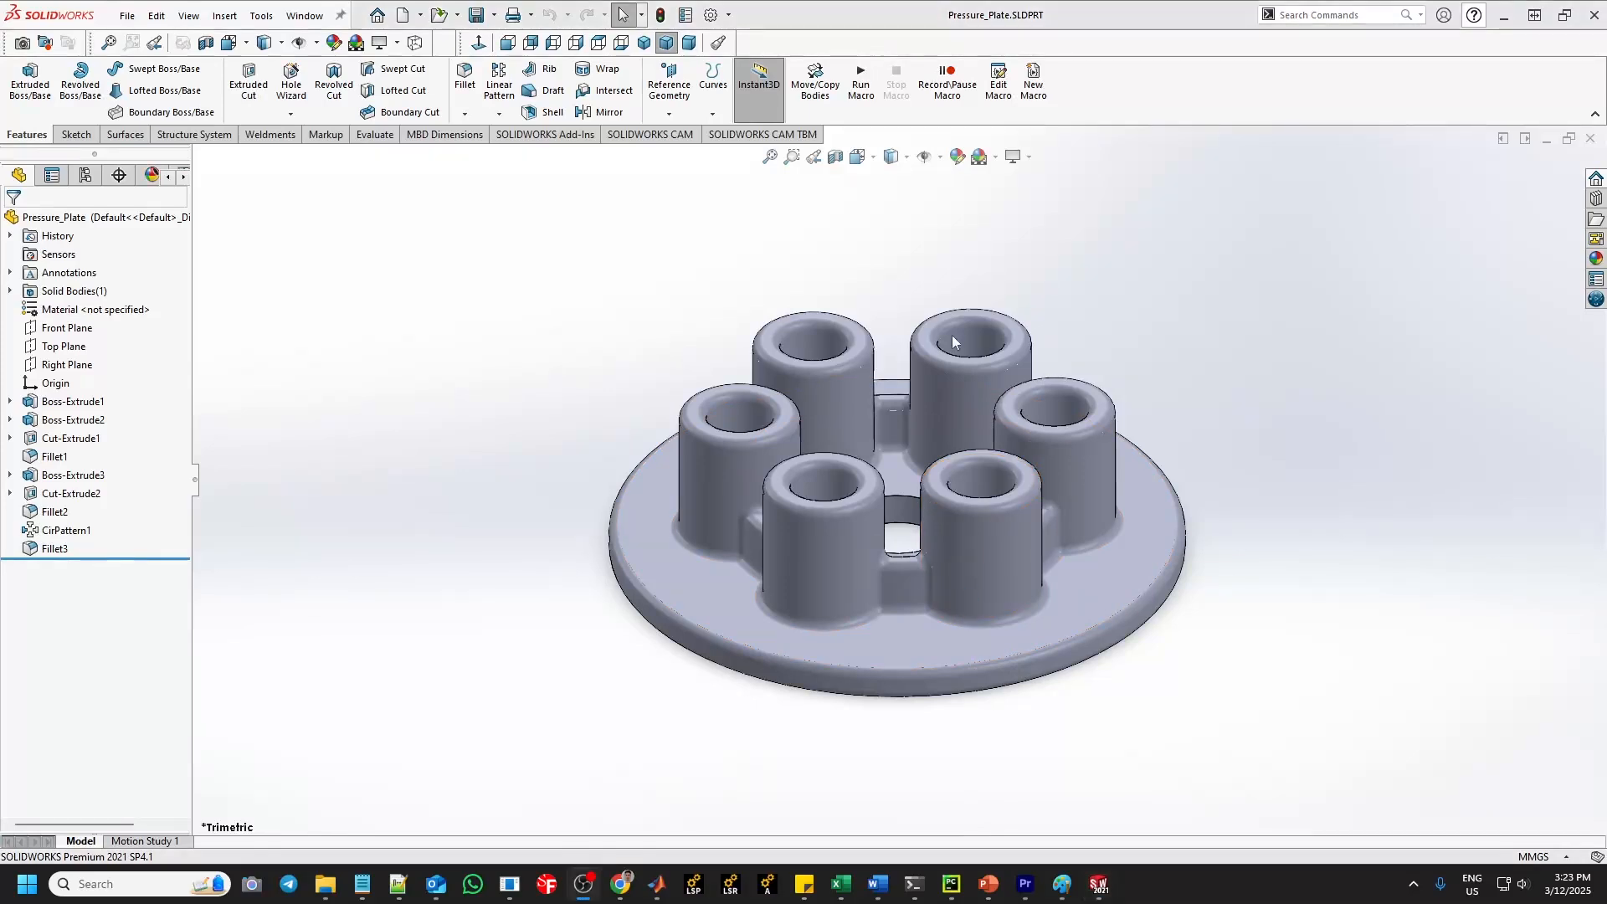
Make a drawing from the Pressure_Plate part on the A (ANSI) Landscape sheet size with the sheet format displayed.
left_click(127, 16)
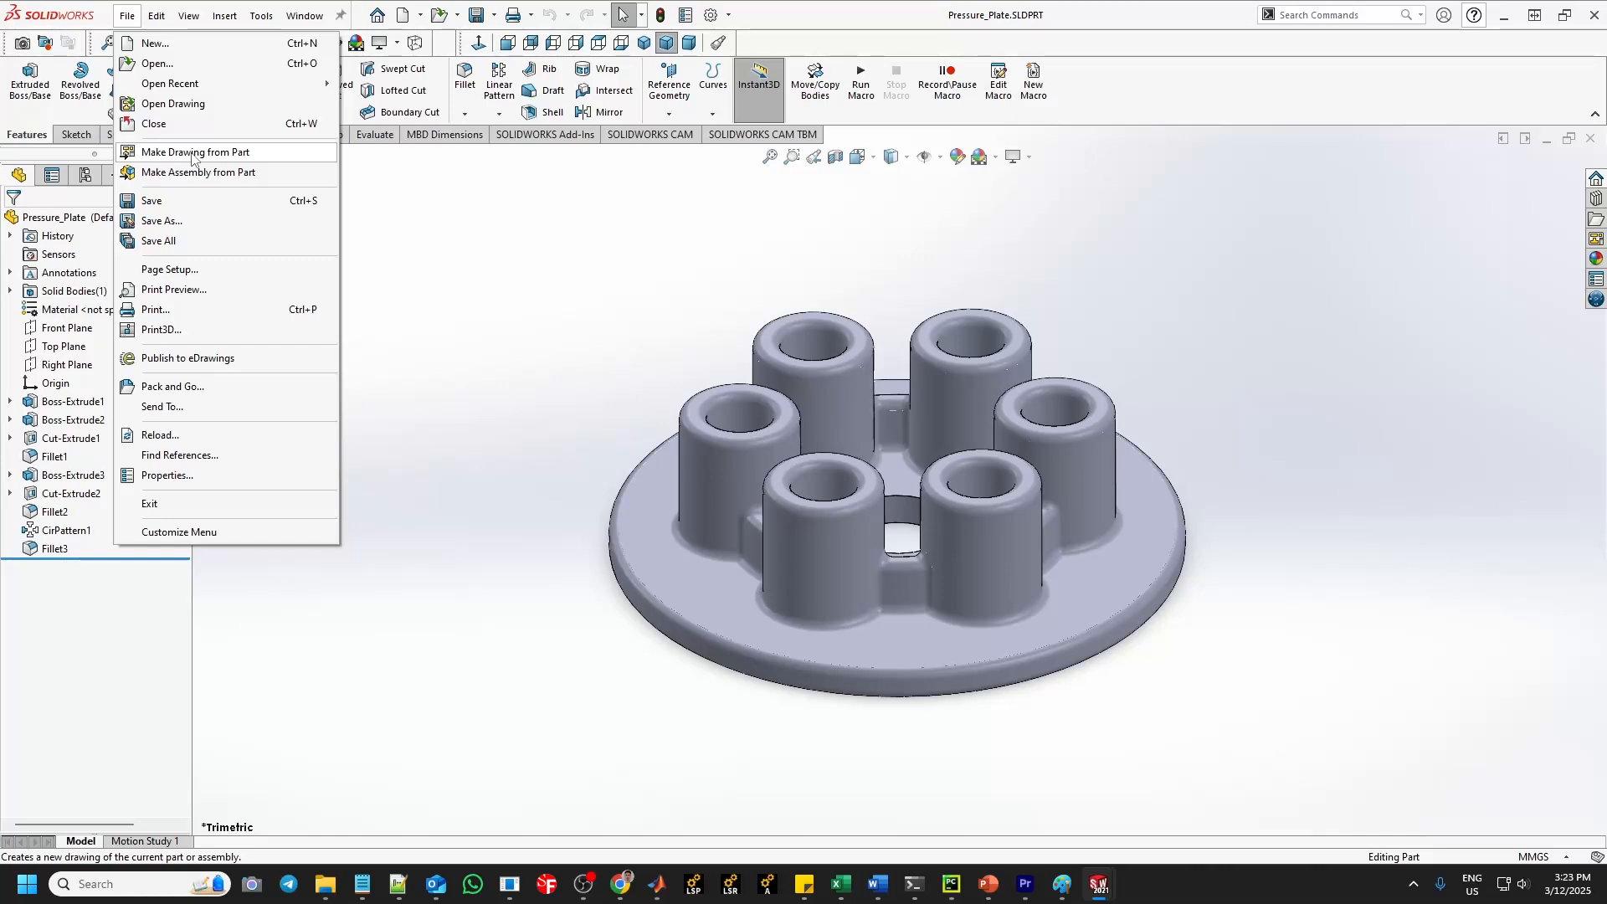
left_click(192, 156)
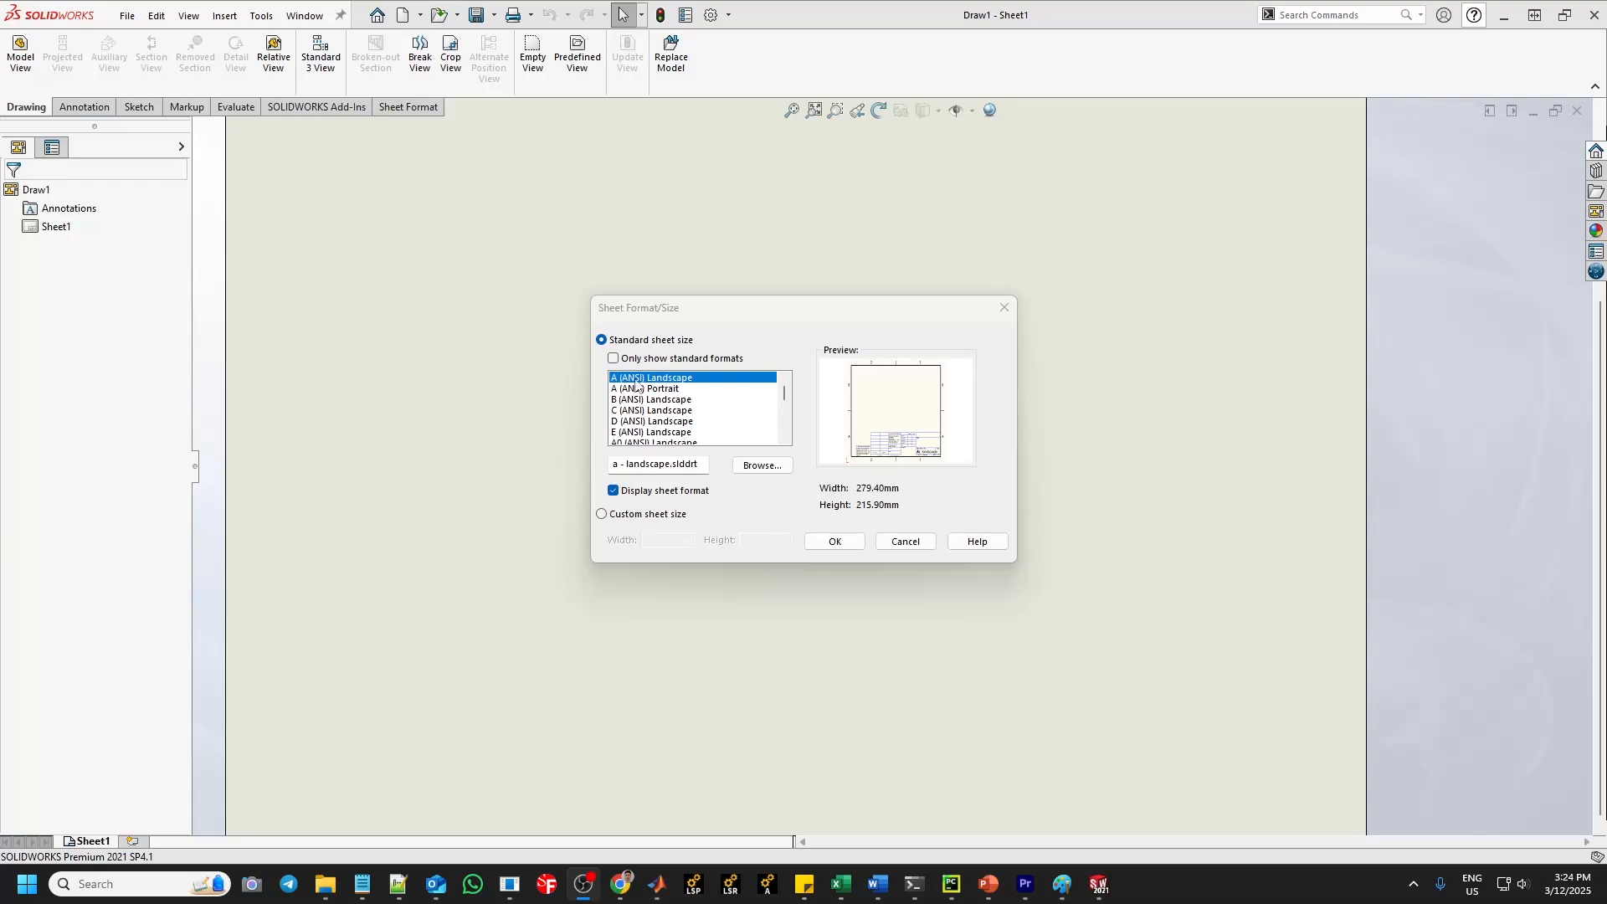
left_click(614, 358)
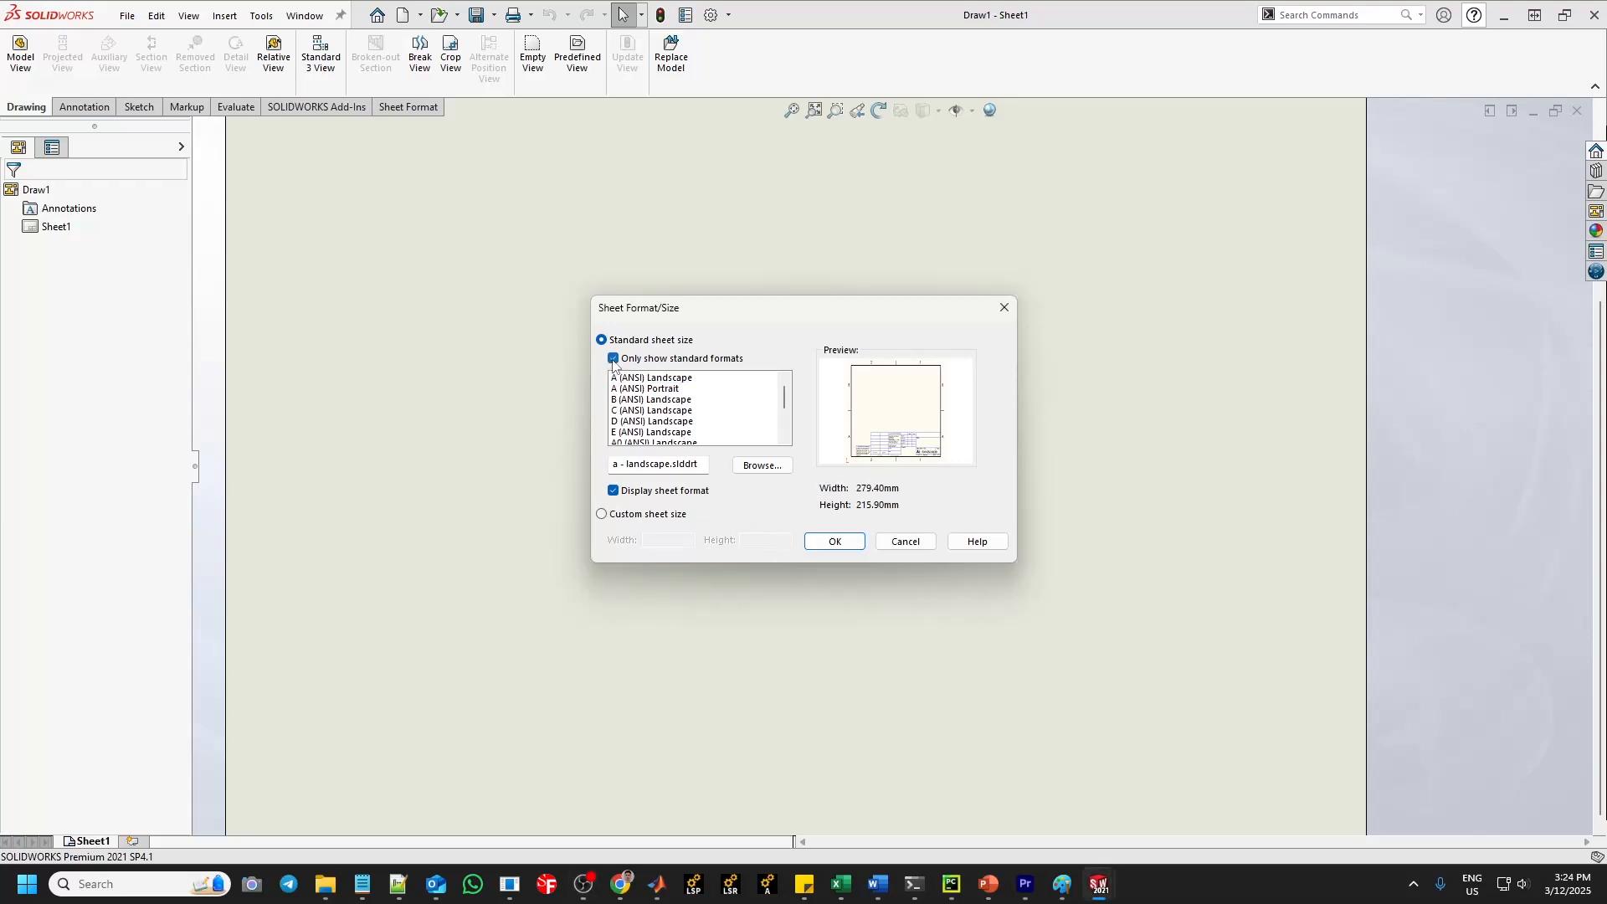
left_click(614, 359)
left_click(626, 378)
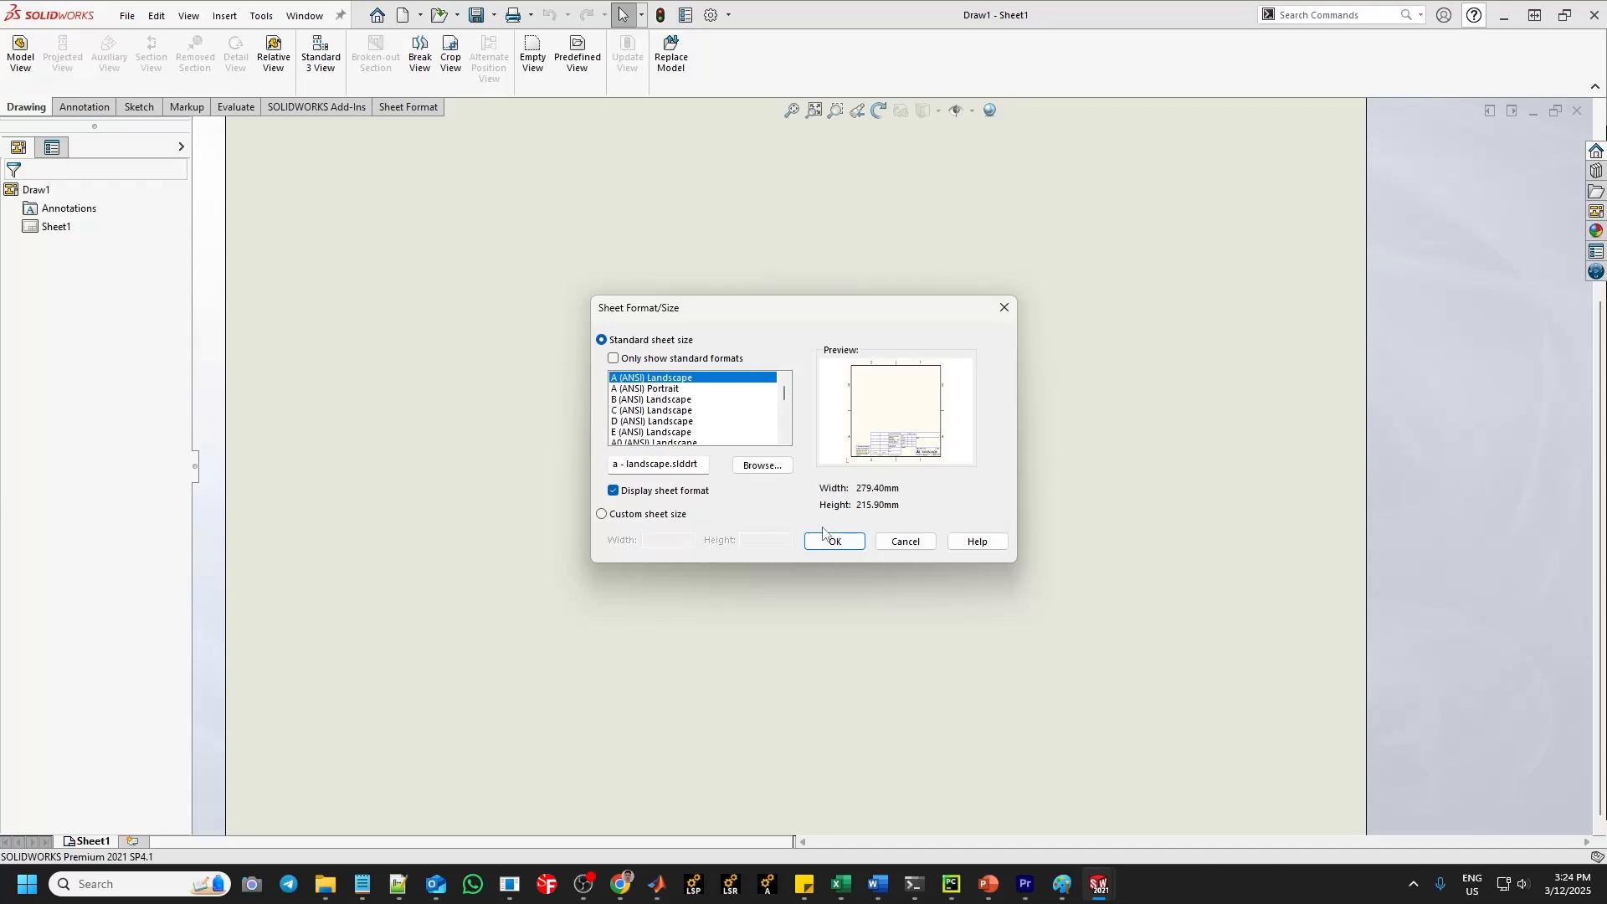
left_click(837, 541)
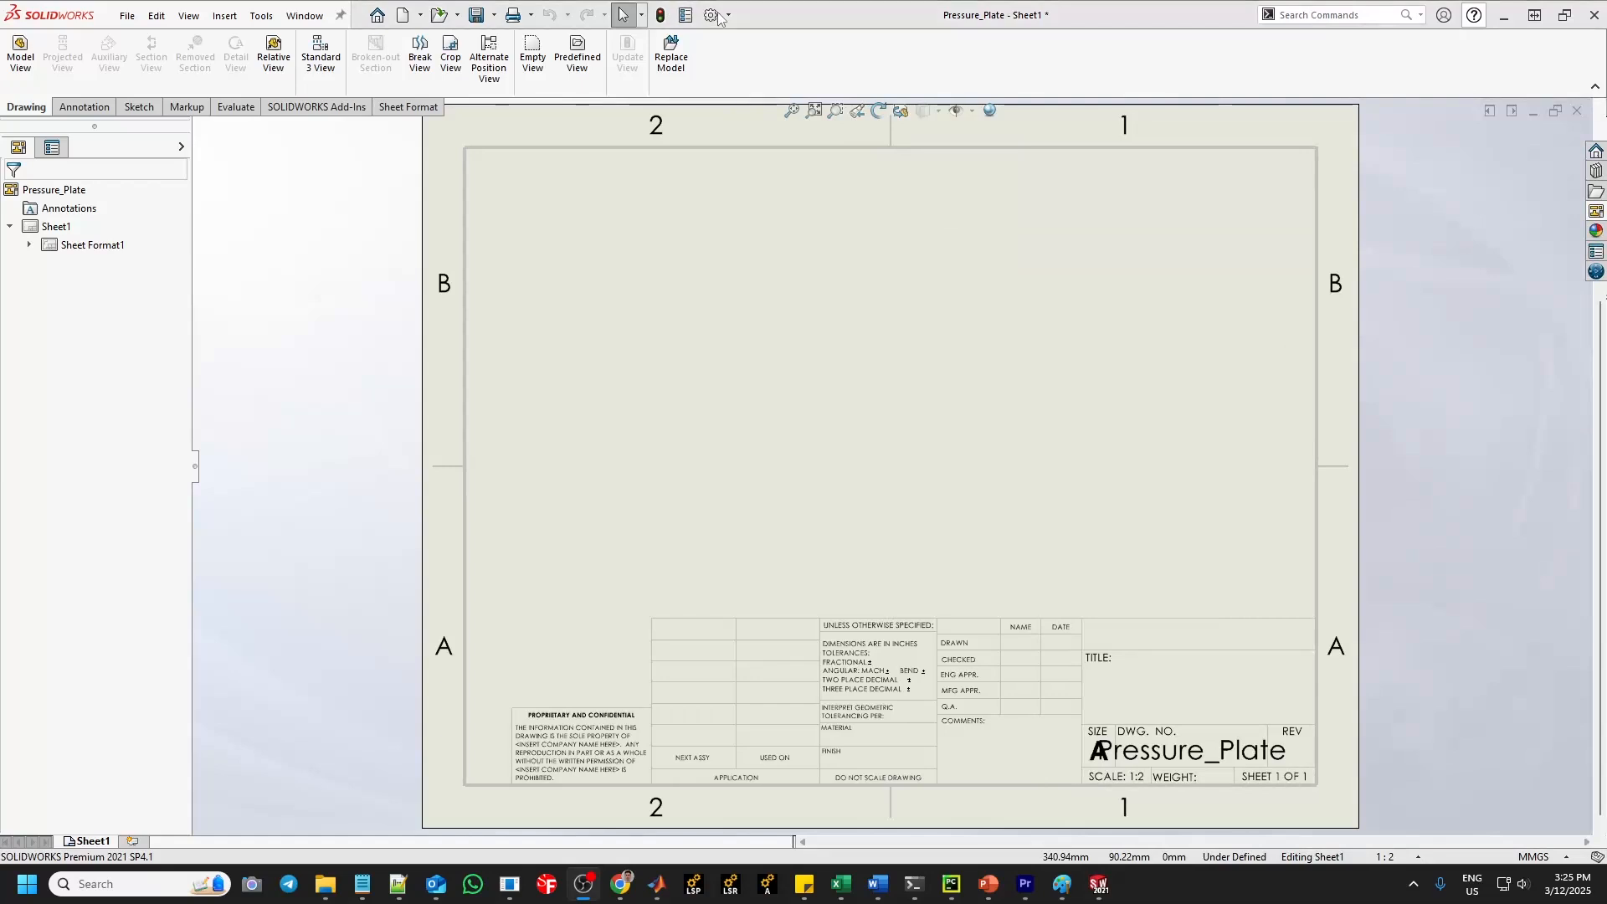
Turn off automatic insertion of part hole center marks in the drawing's detailing properties.
left_click(716, 19)
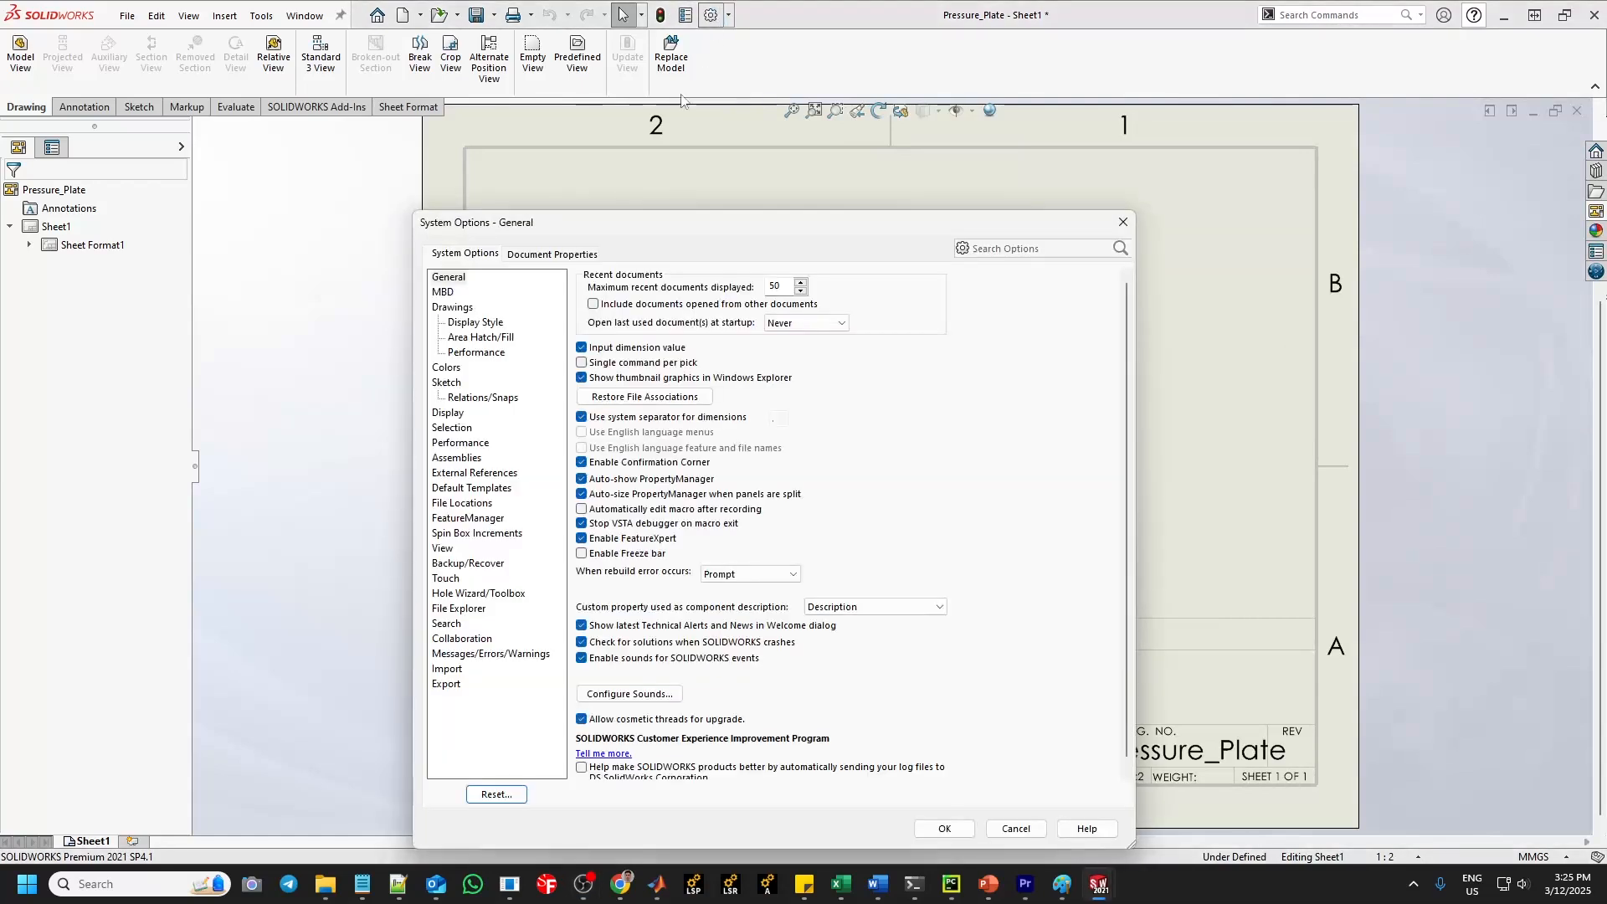
left_click(560, 256)
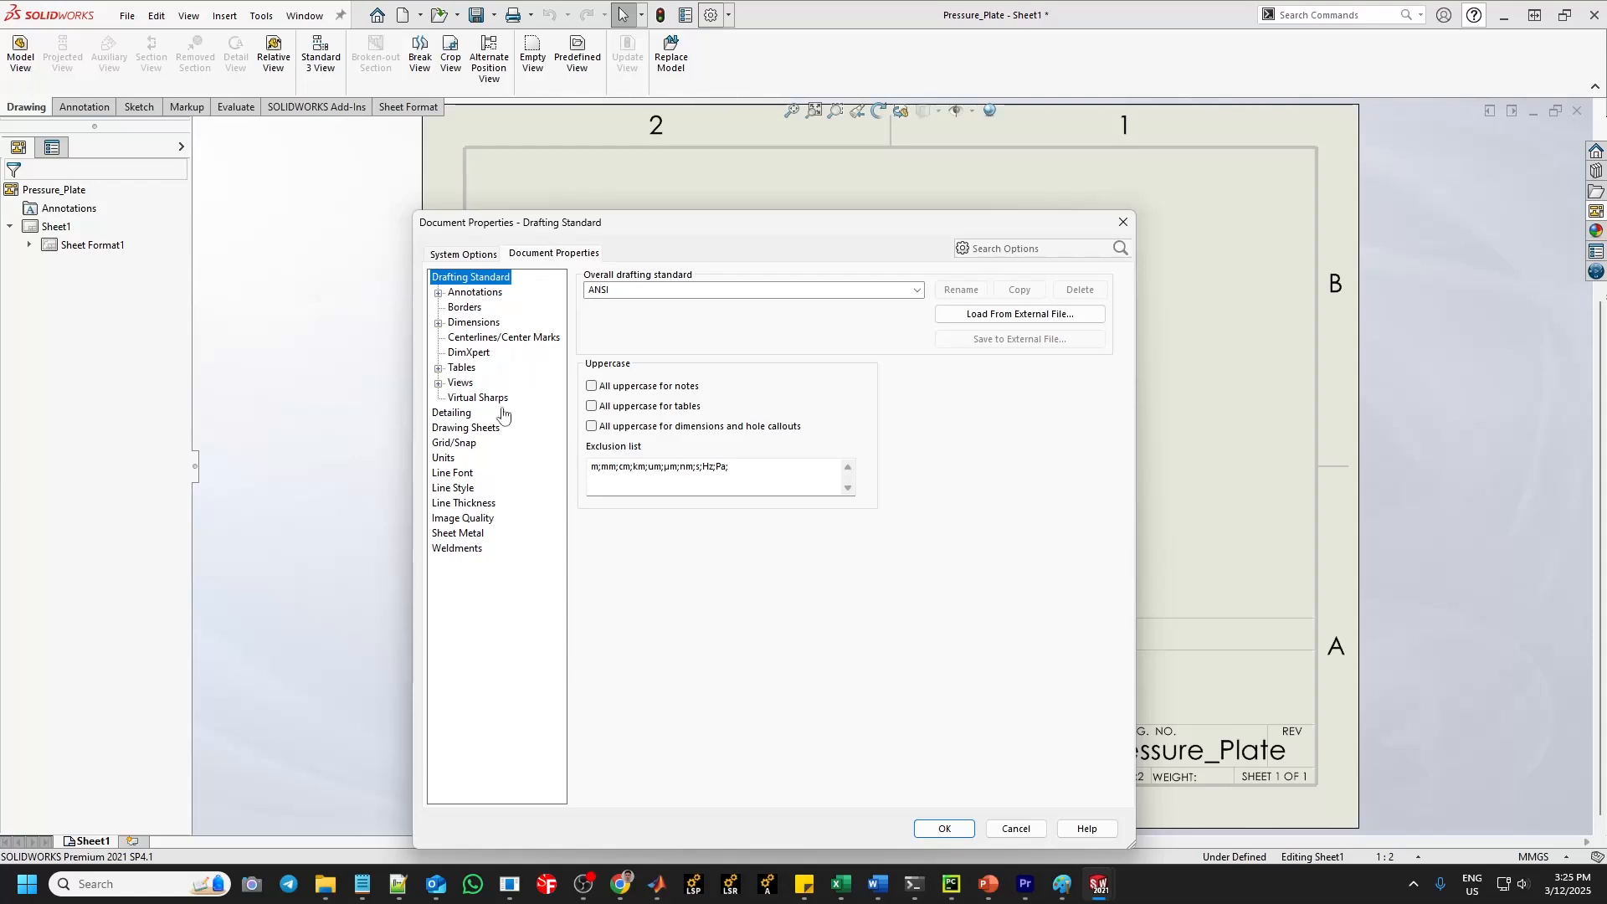
left_click(466, 415)
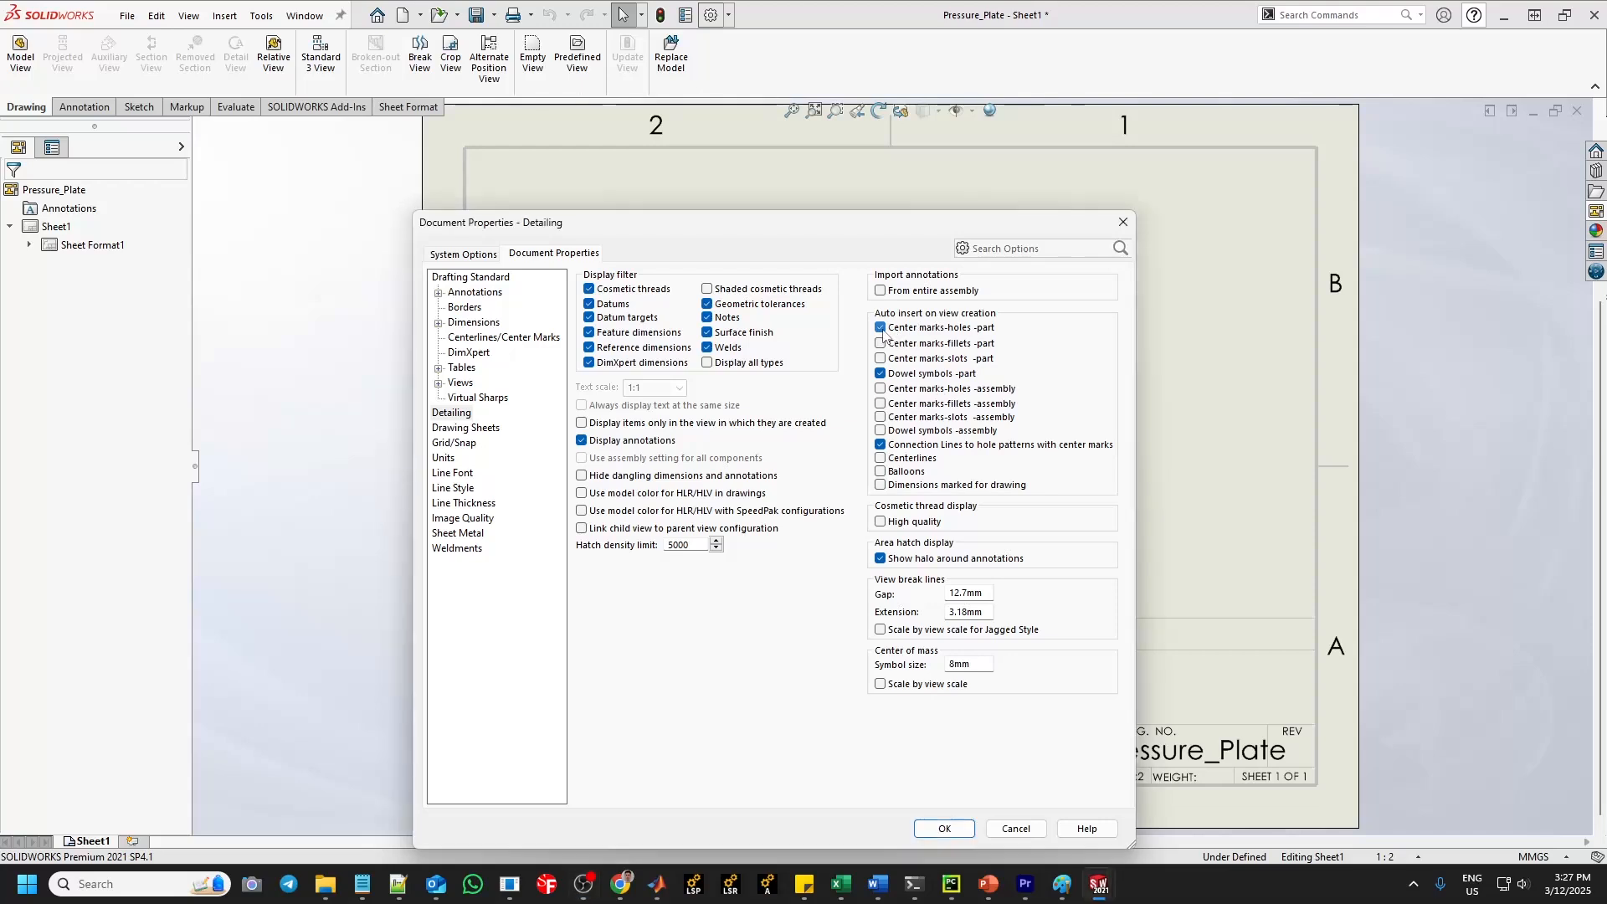
left_click(888, 329)
left_click(944, 828)
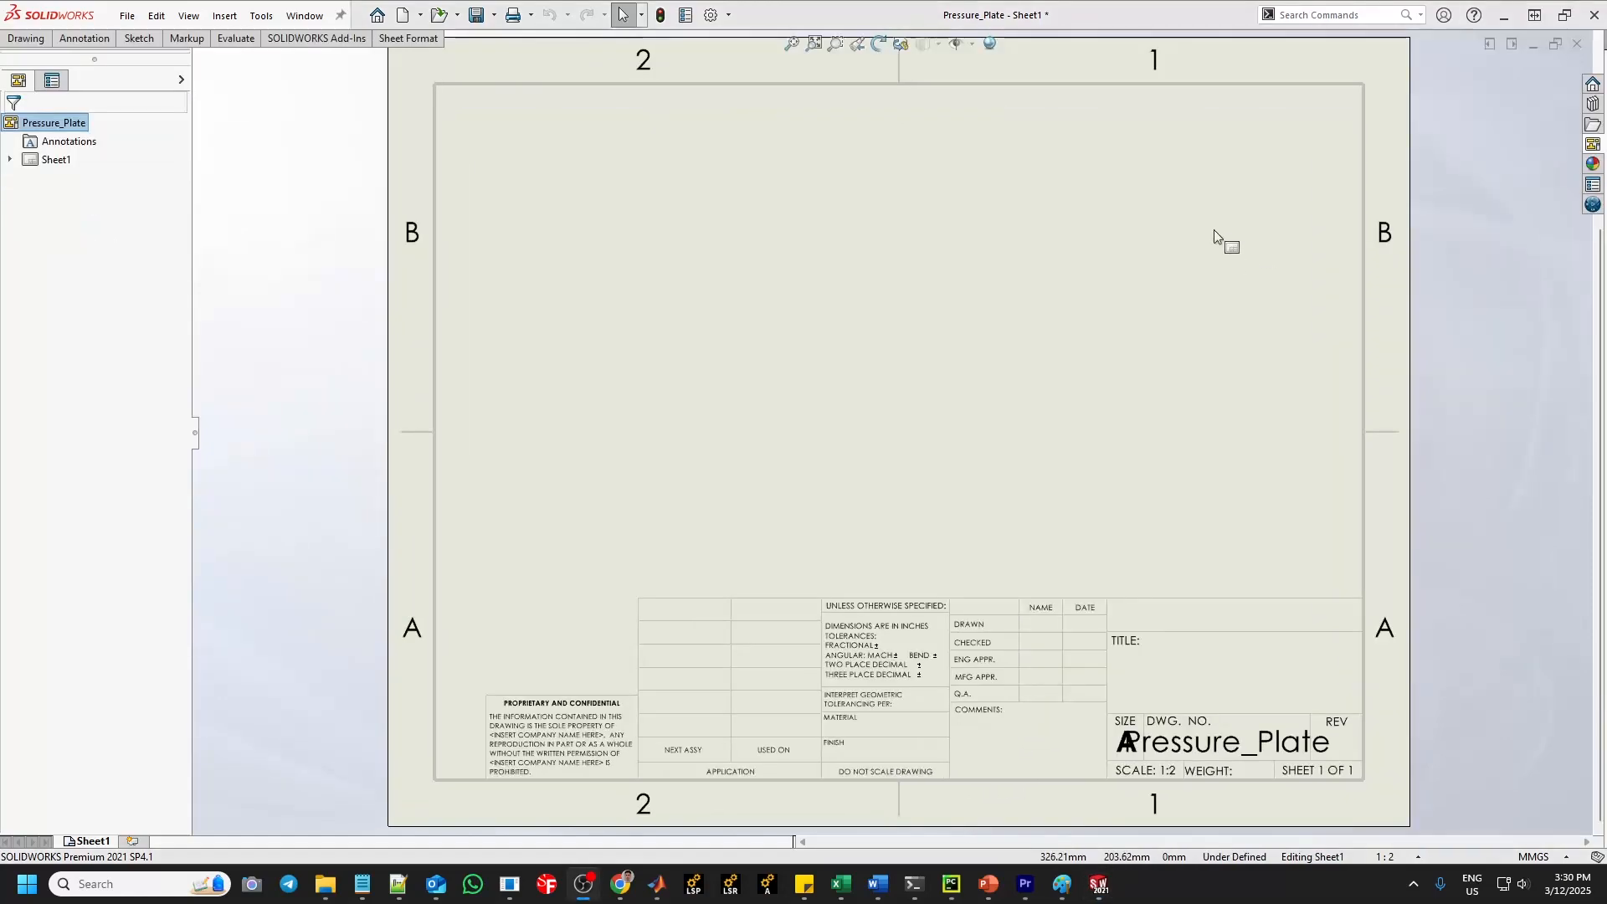
Disable auto-start projected view and place the plate's Top view in the upper-left area of the drawing sheet.
left_click(1592, 144)
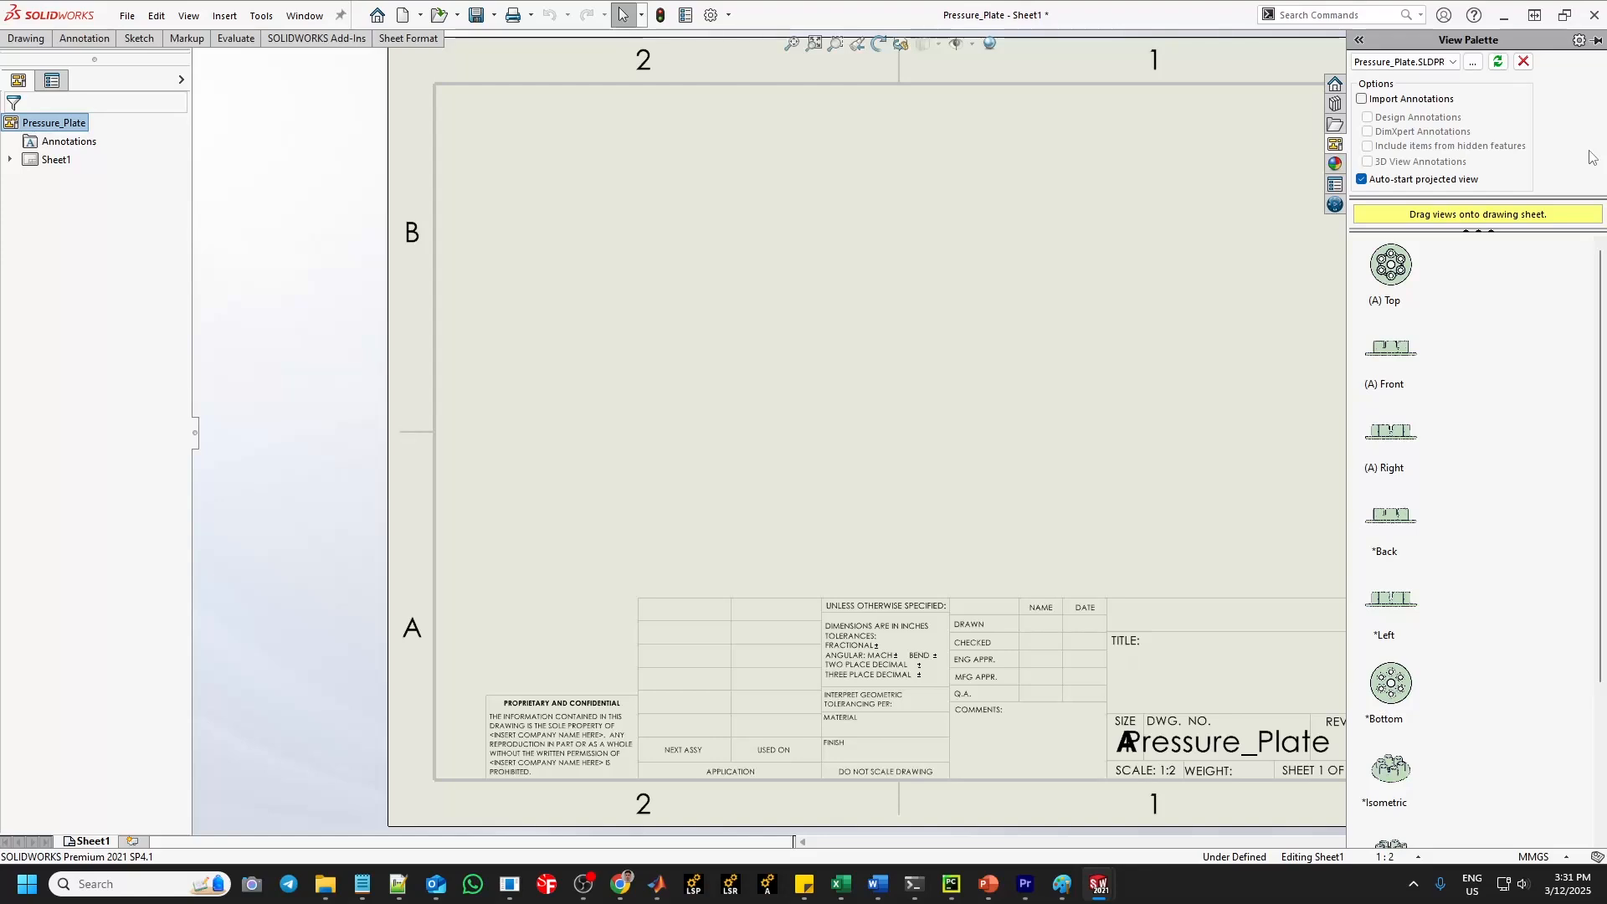
left_click(1363, 180)
left_click_drag(1401, 276, 659, 263)
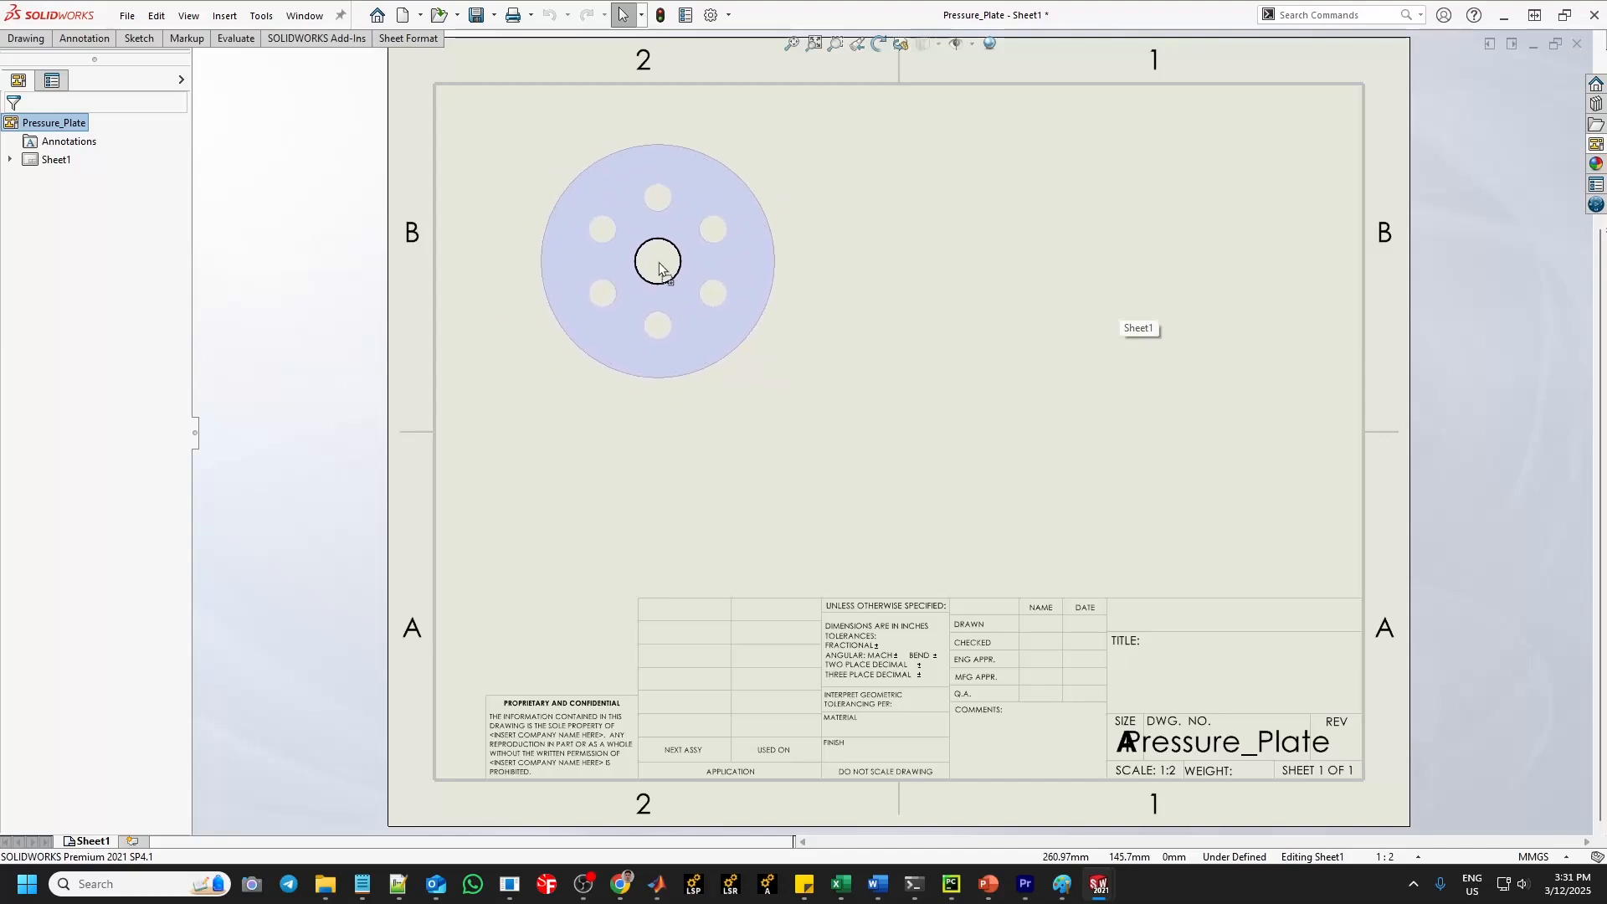
left_click_drag(659, 262, 662, 266)
left_click_drag(661, 263, 658, 253)
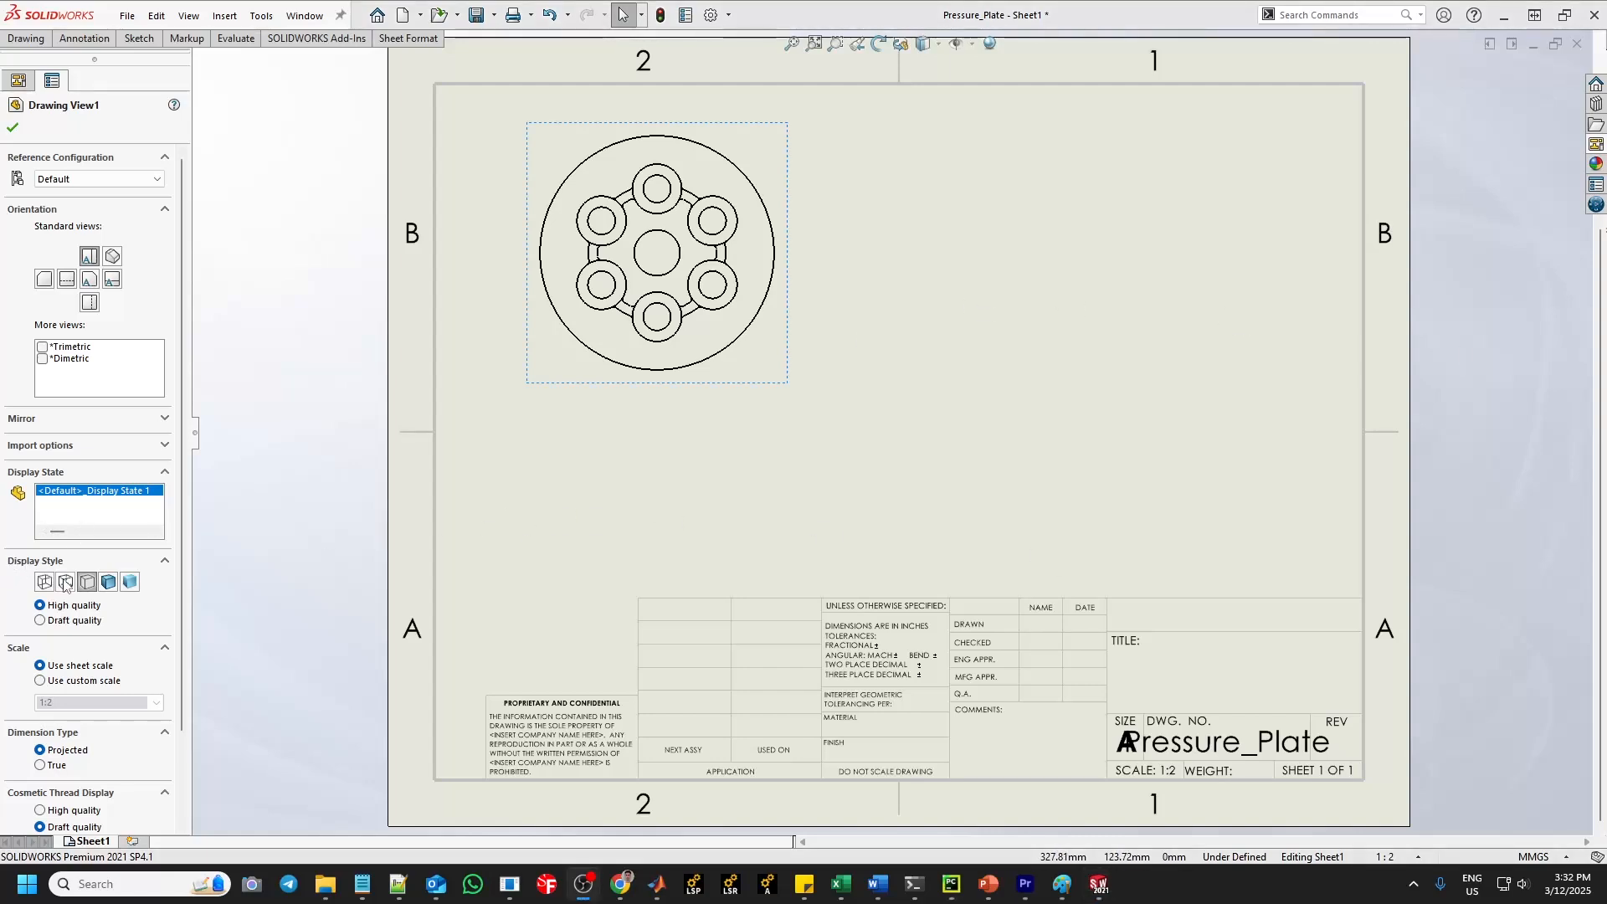
Preview the Top view as shaded, return it to hidden lines removed, and give it a custom scale of 1:2.
left_click(128, 581)
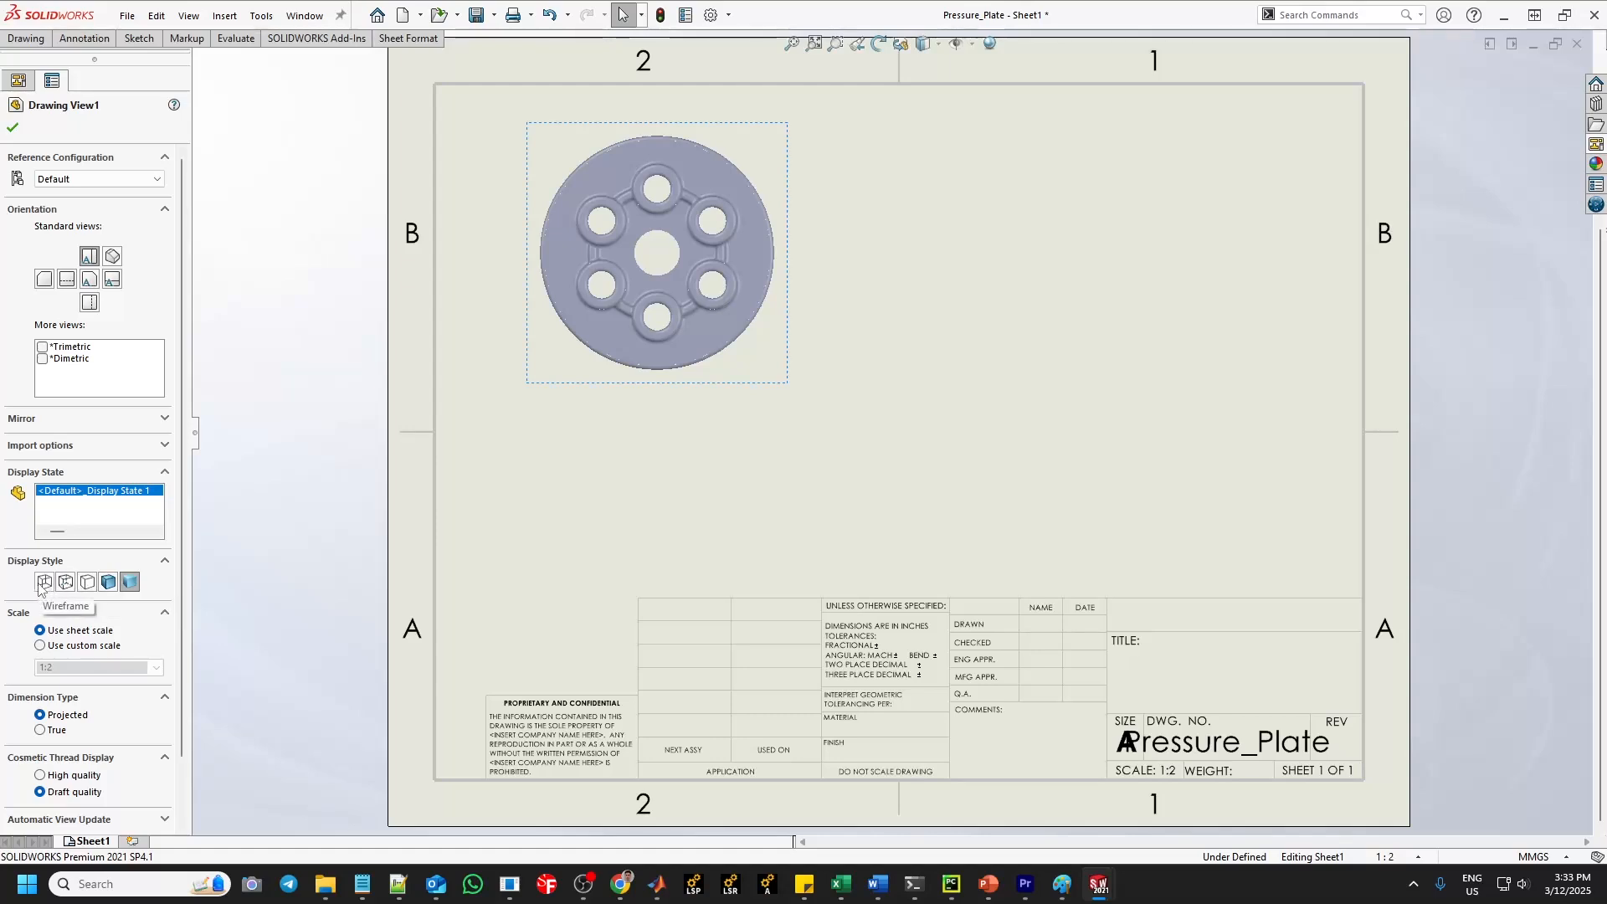
left_click(86, 581)
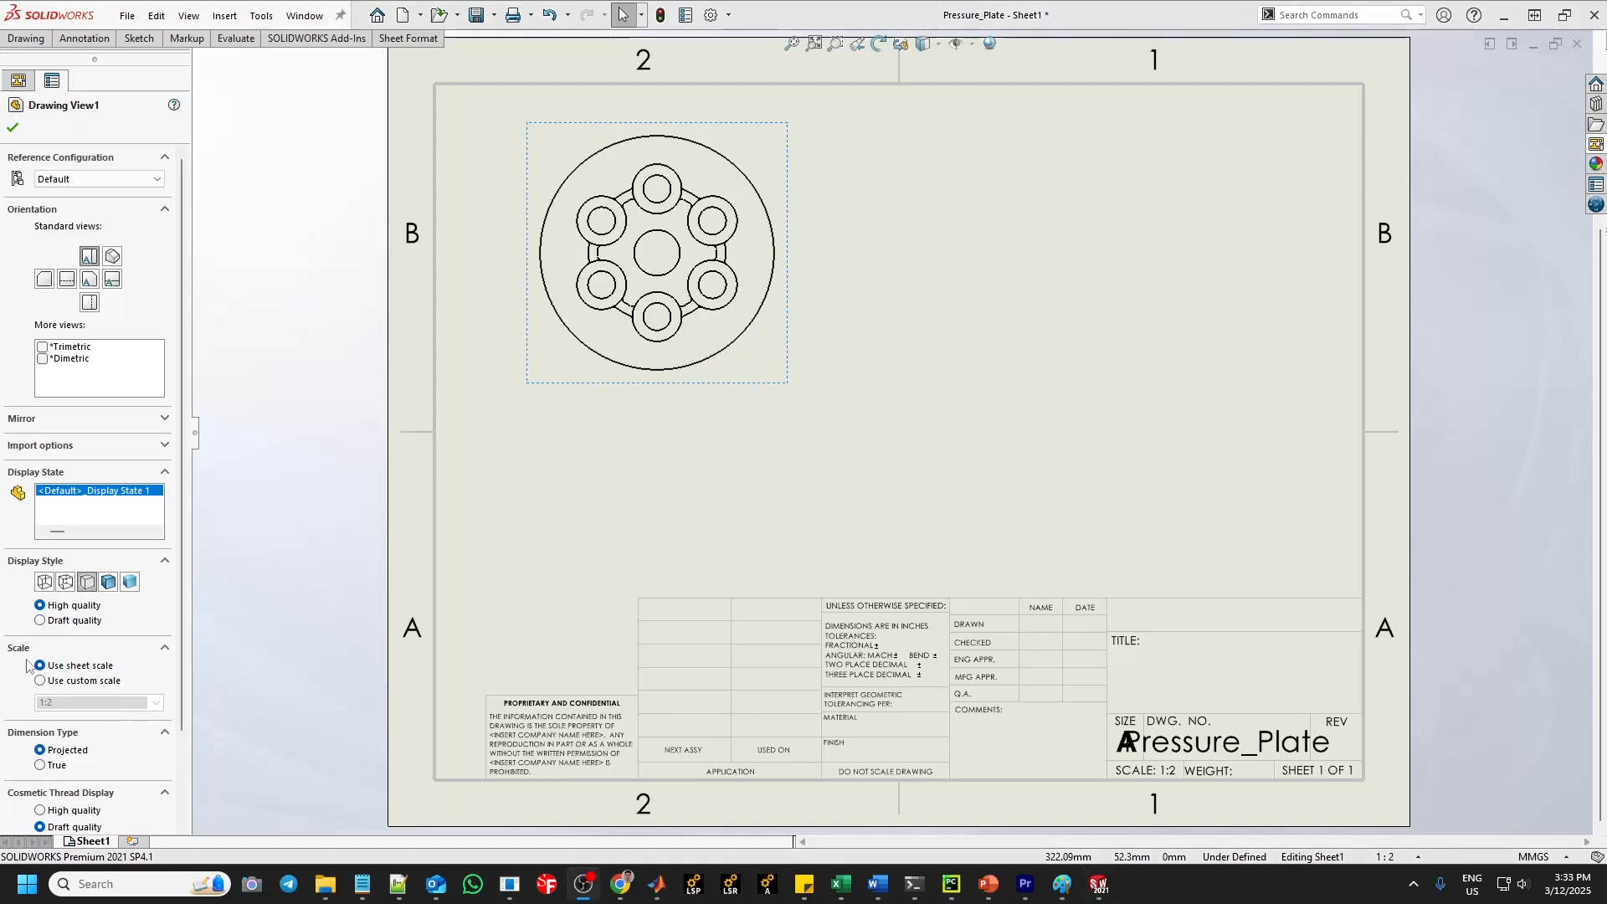
left_click(48, 682)
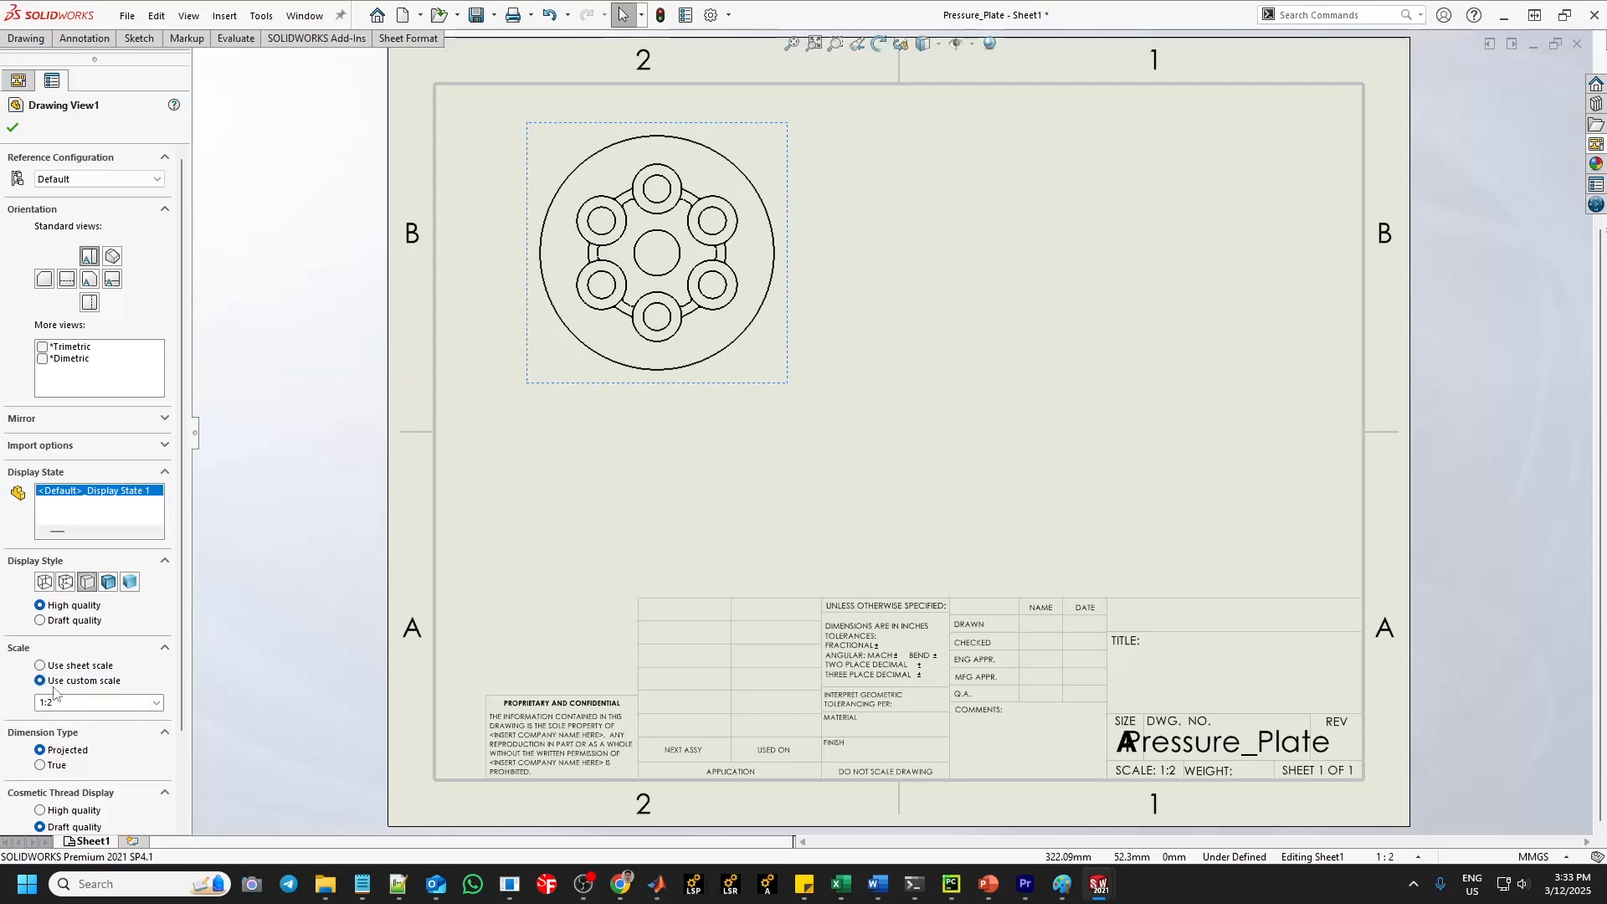
left_click(155, 703)
left_click(94, 725)
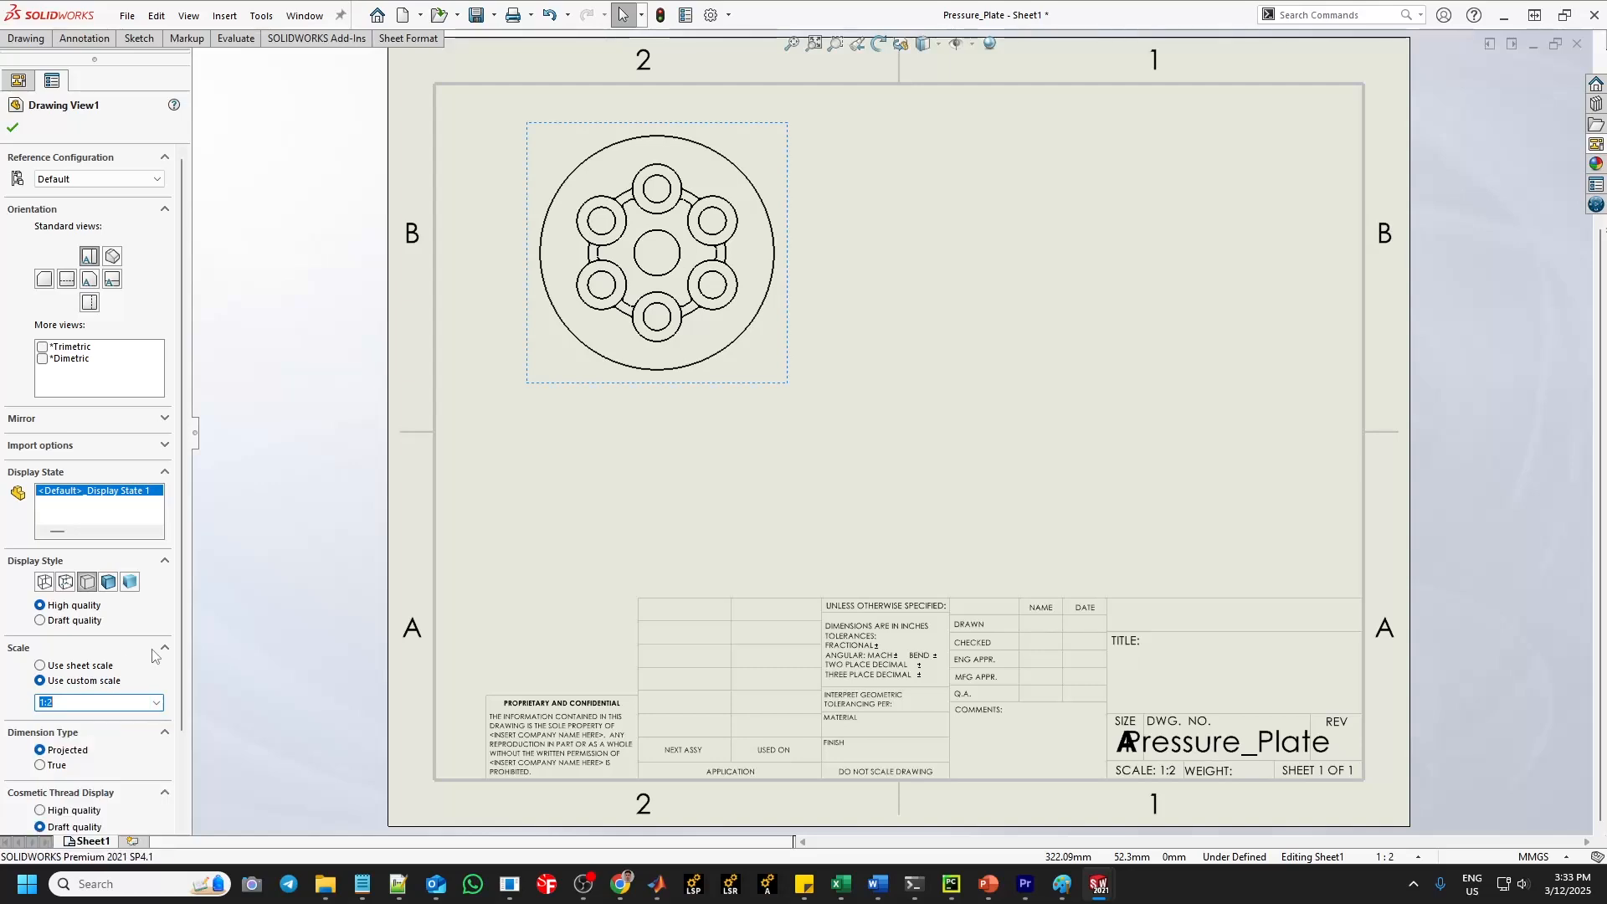
left_click(13, 128)
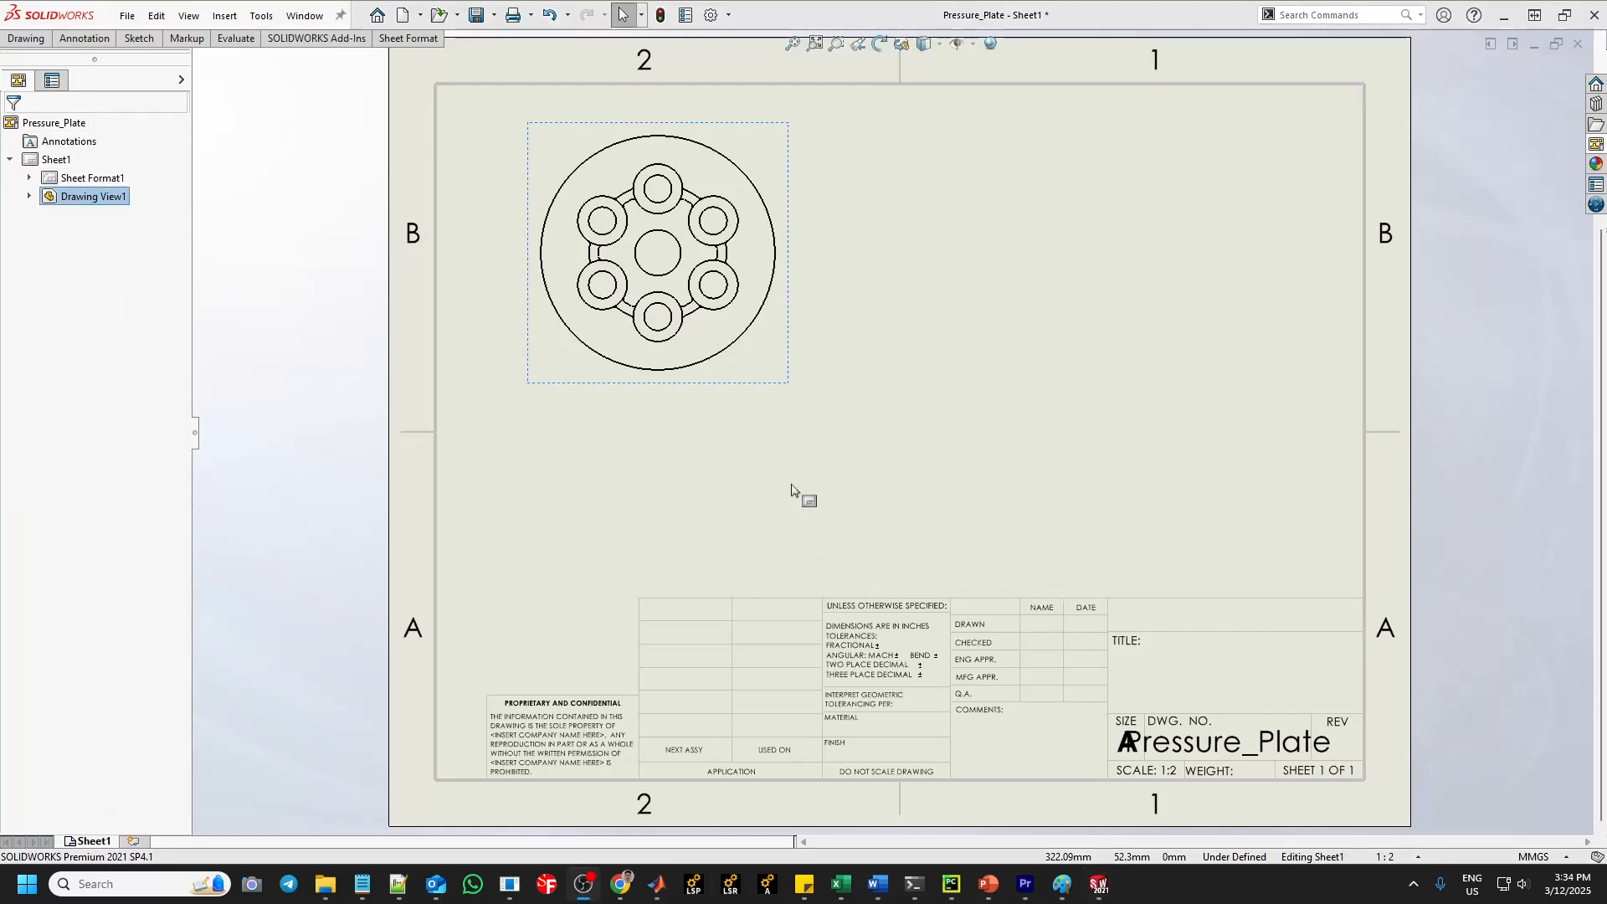
Move the Top view down and slightly left on the sheet, beside the upper edge of the title block.
left_click(756, 372)
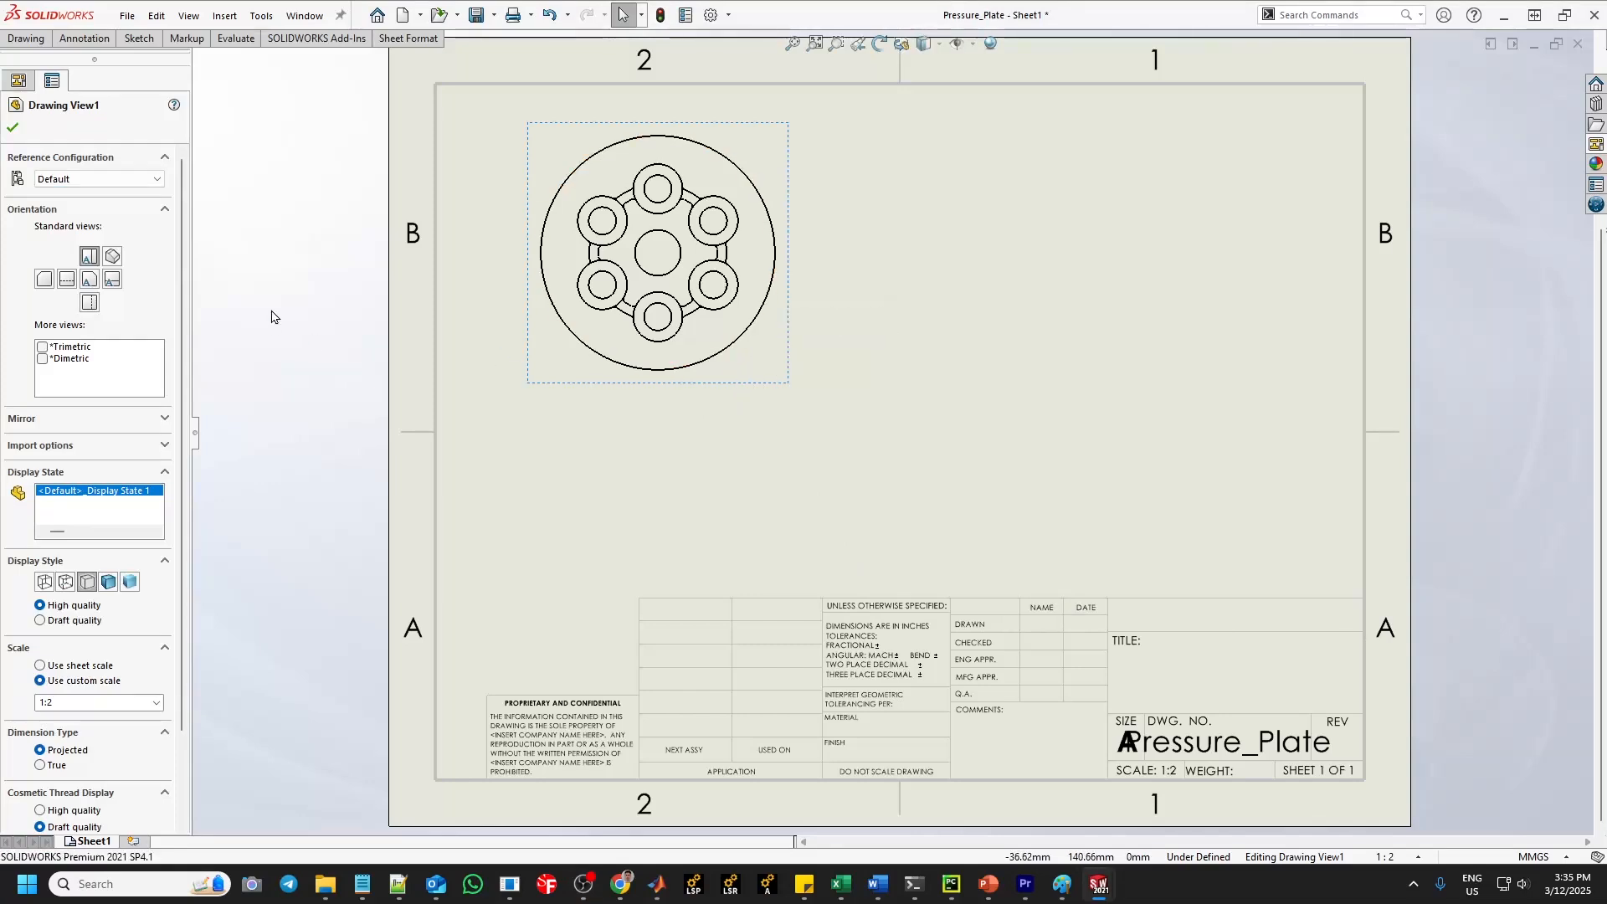
left_click(14, 129)
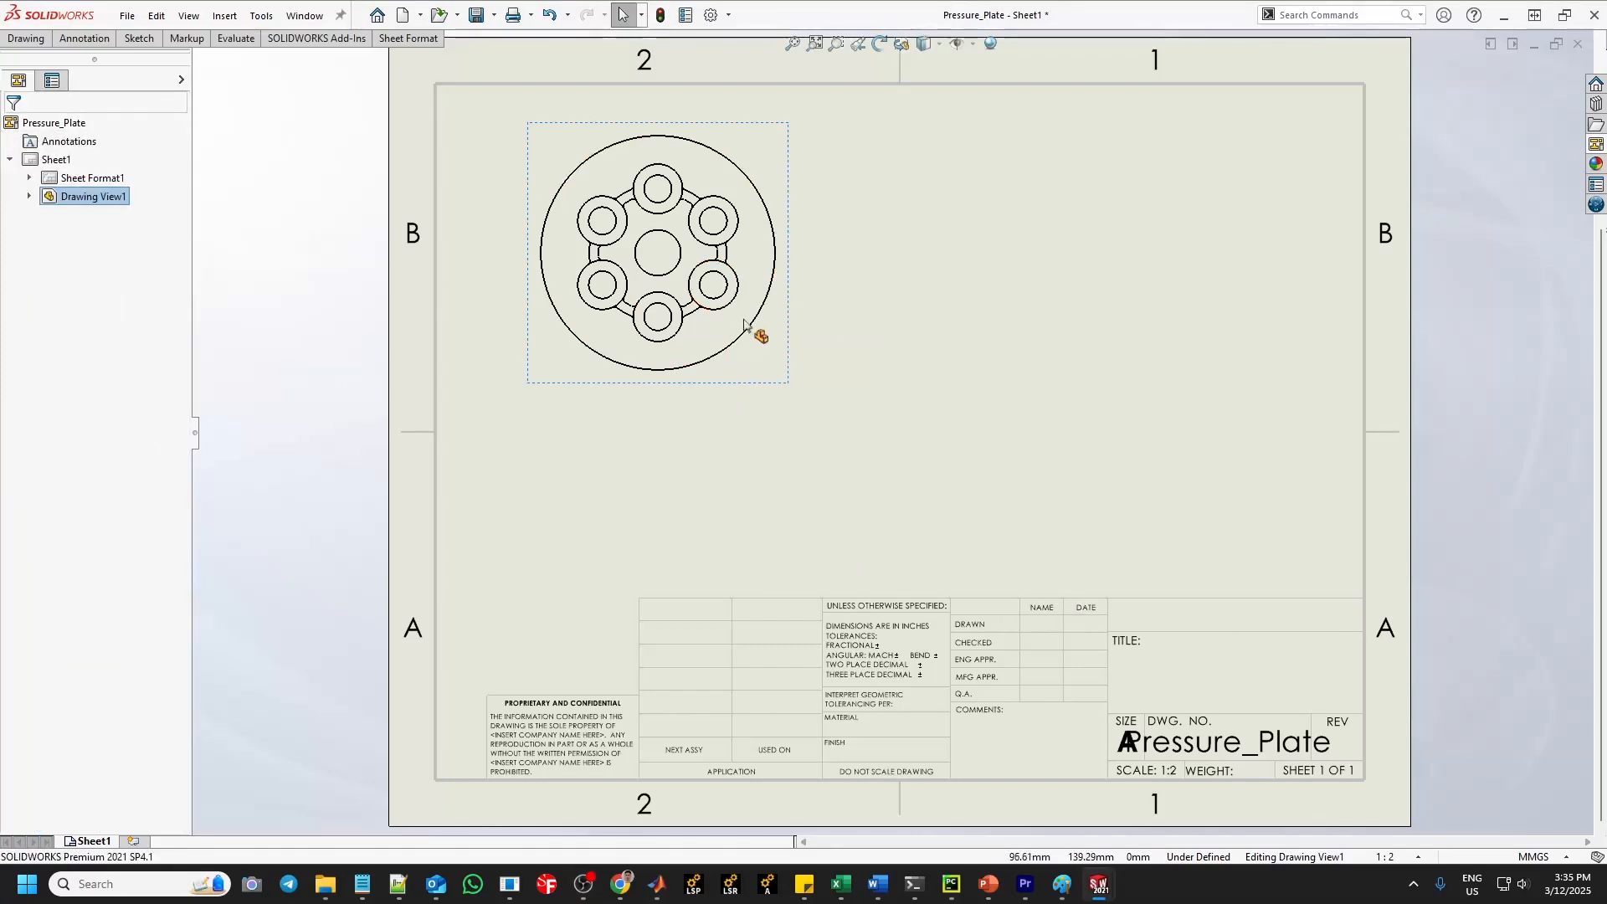
left_click(771, 387)
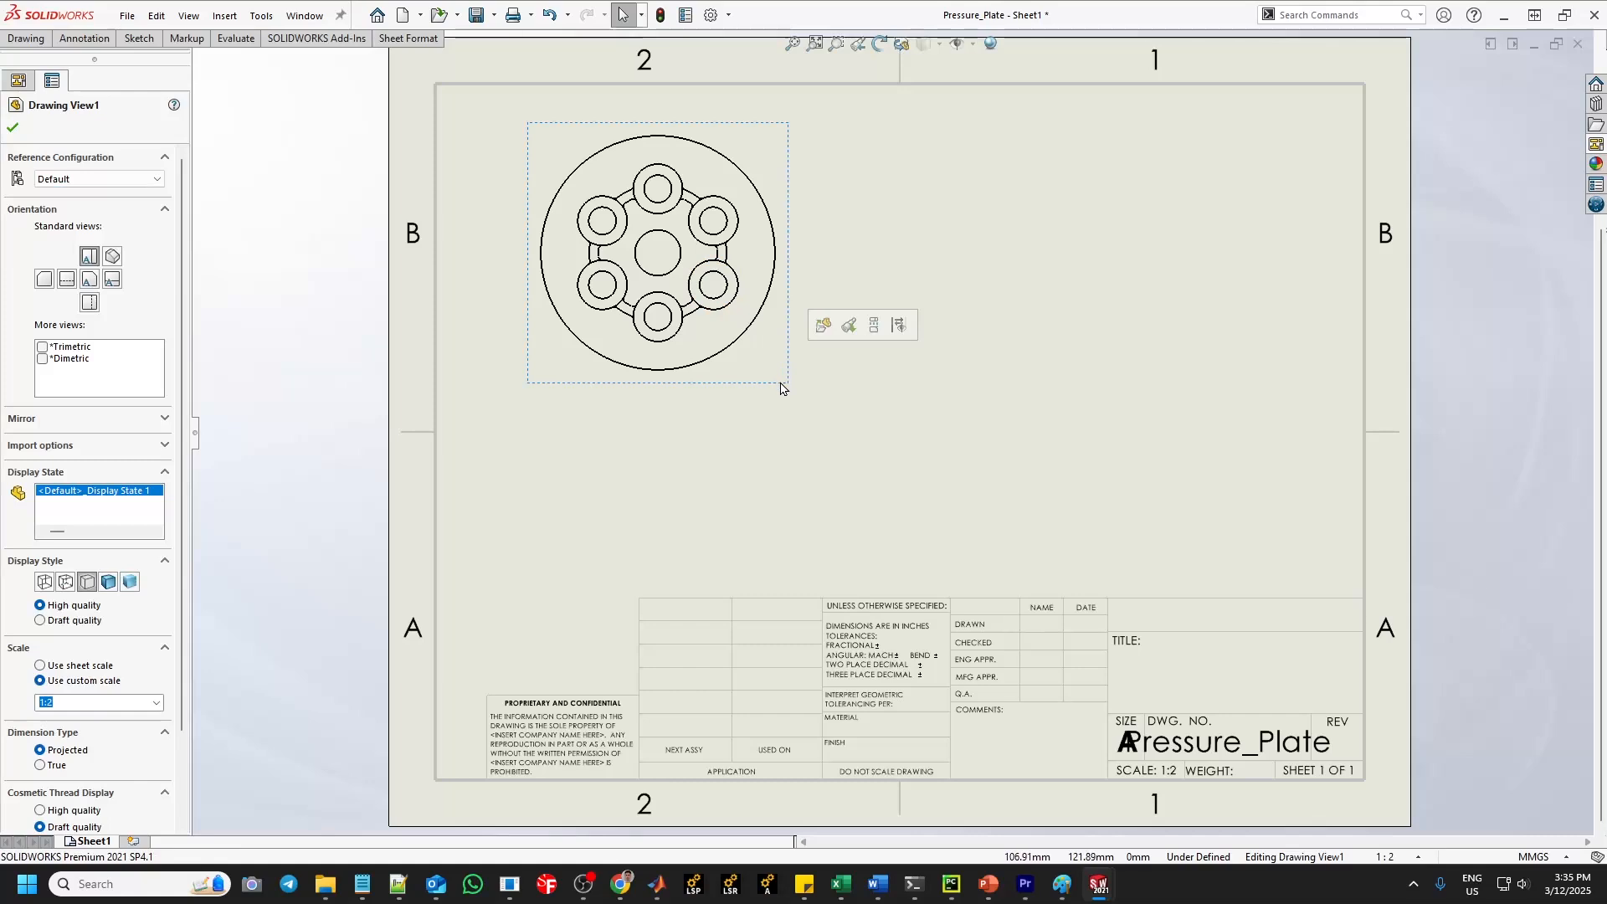
mouse_move(778, 391)
left_mouse_down()
mouse_move(761, 394)
mouse_move(728, 486)
mouse_move(724, 571)
left_mouse_up()
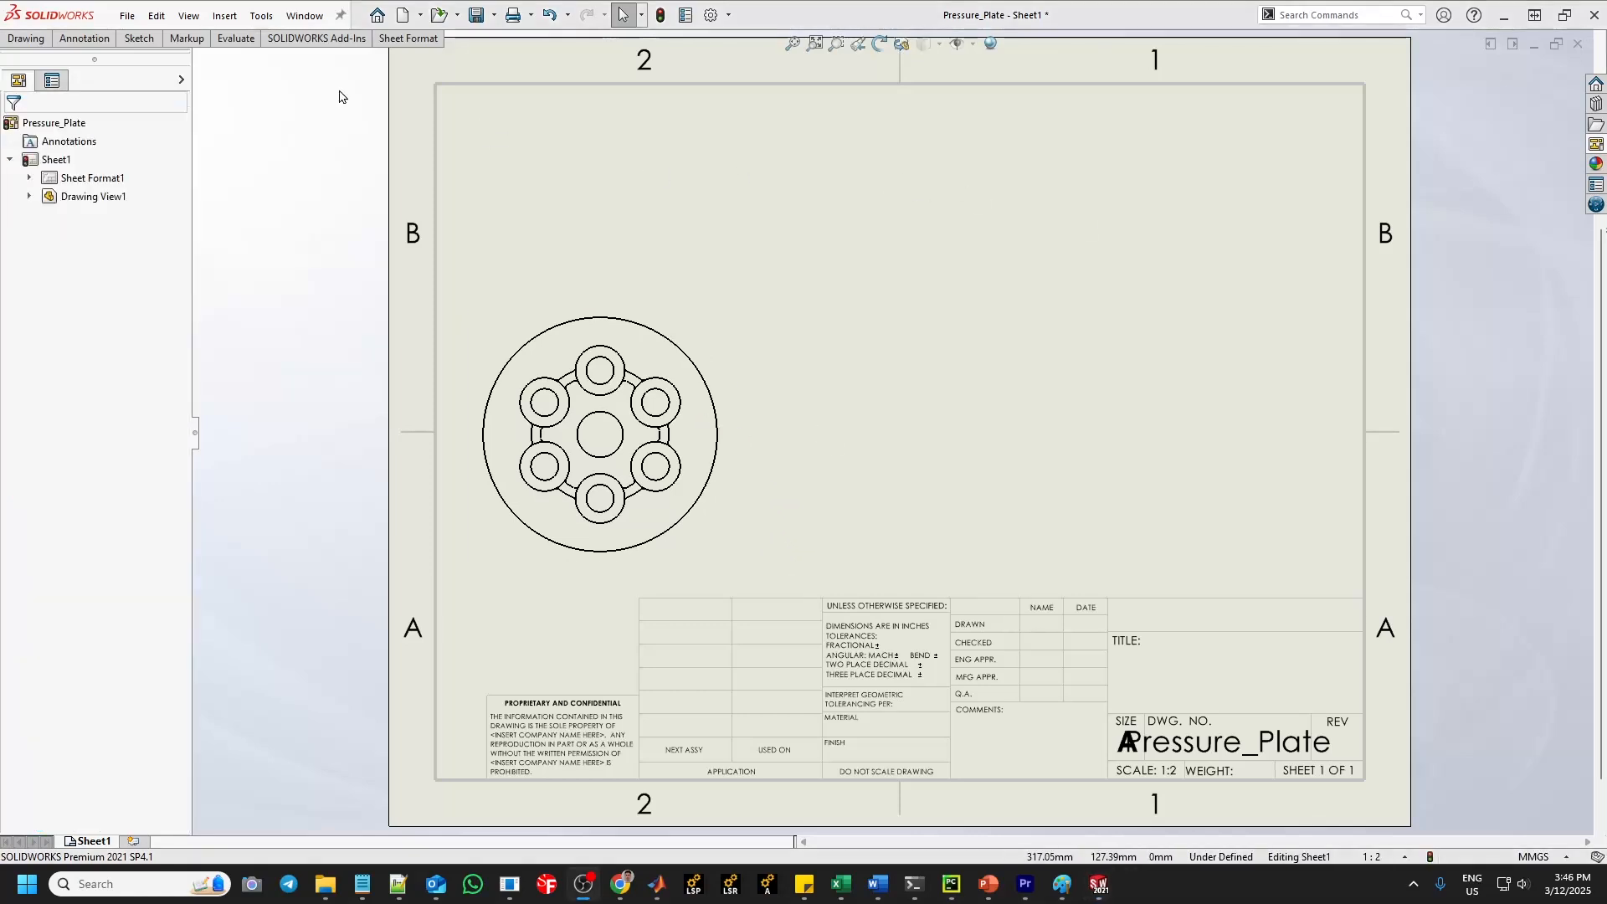
Create section view A-A with a vertical cutting line through the plate's centre, place it beside the Top view, and flip its direction.
left_click(30, 40)
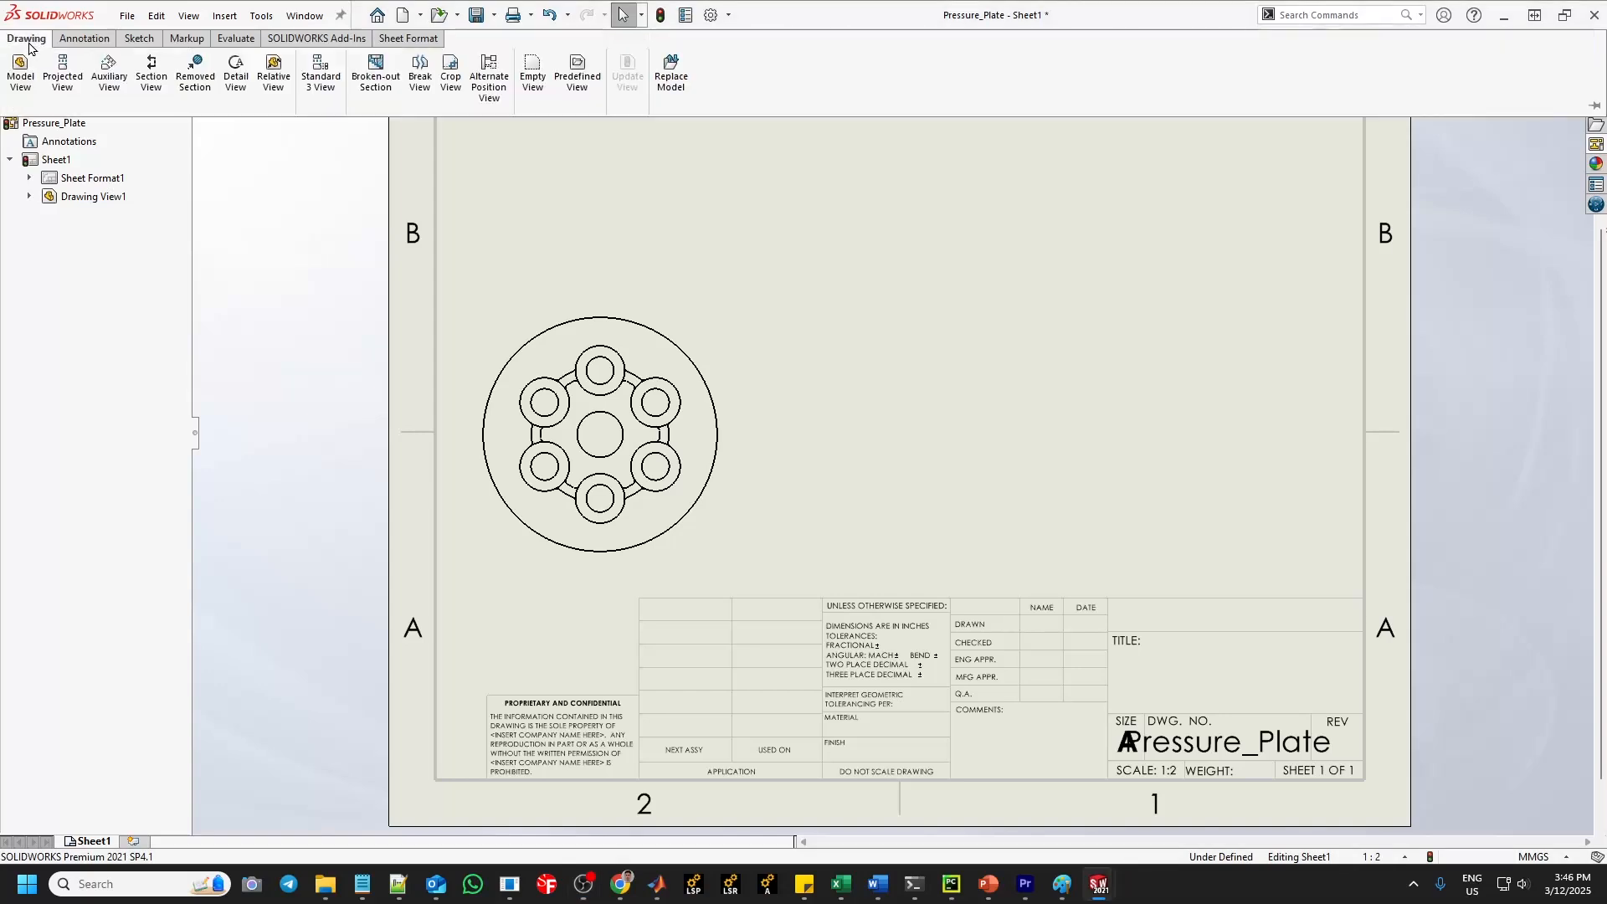
left_click(153, 83)
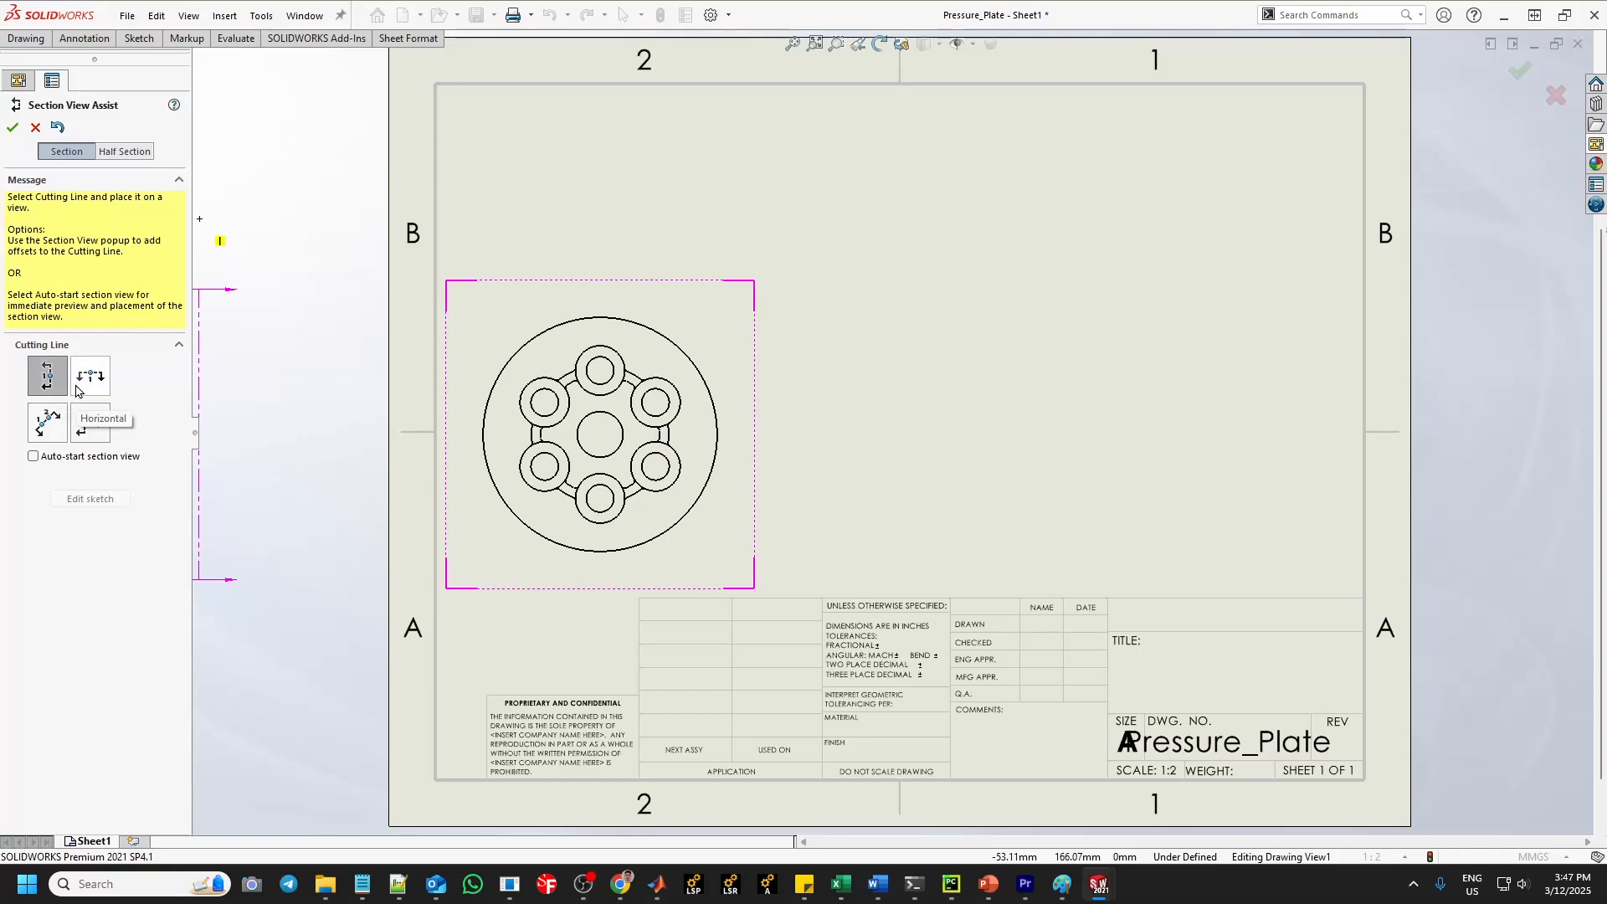
left_click(33, 457)
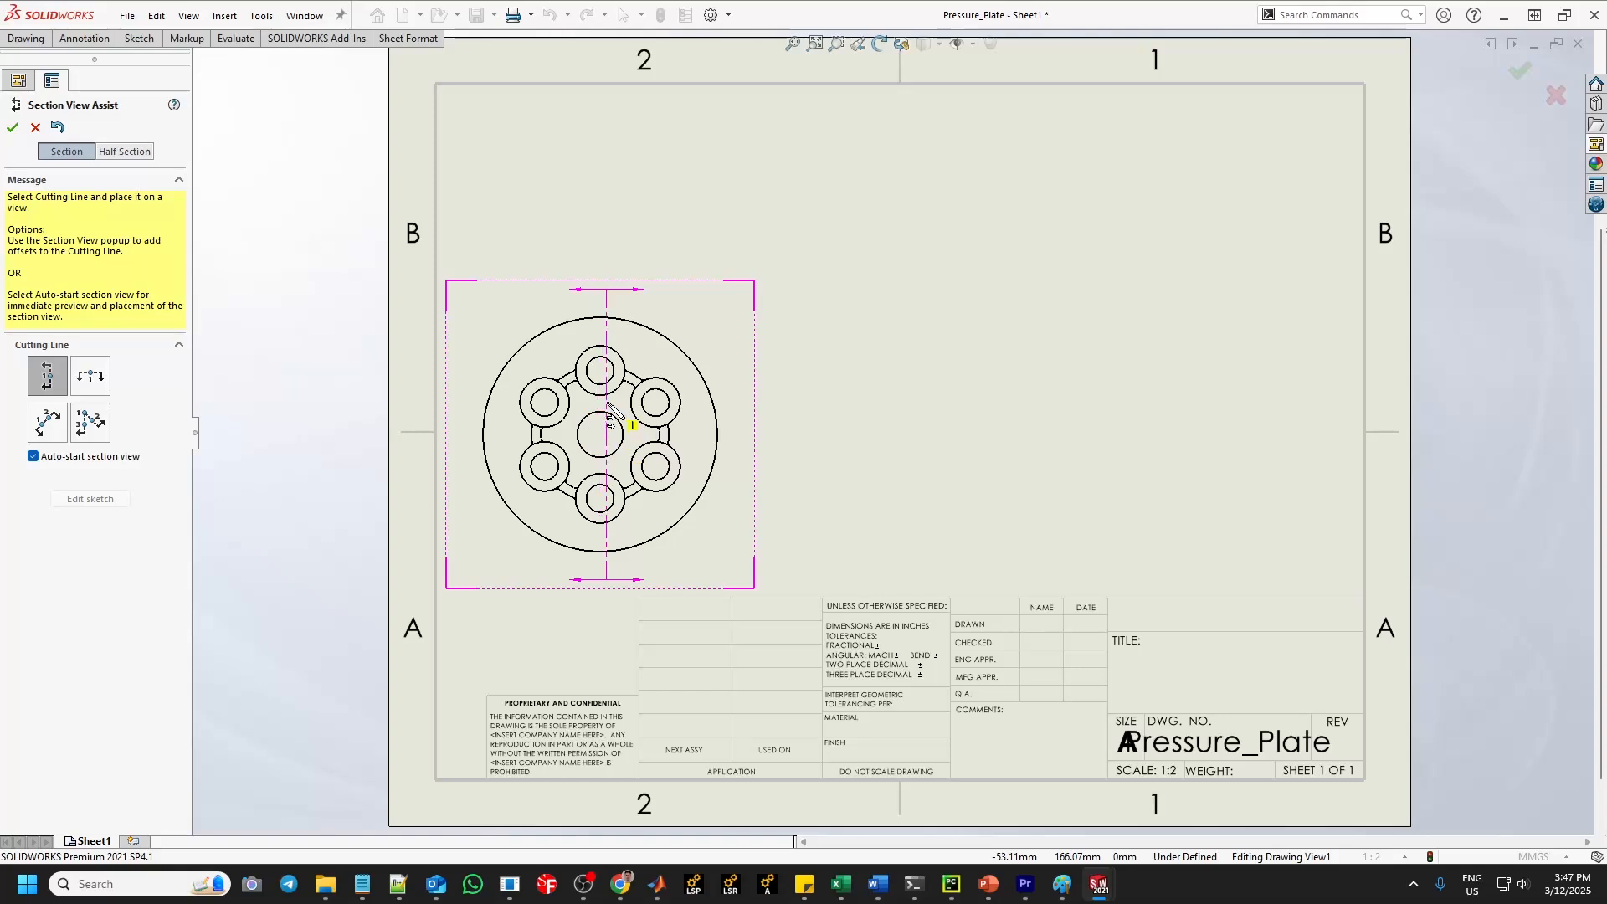
left_click(600, 409)
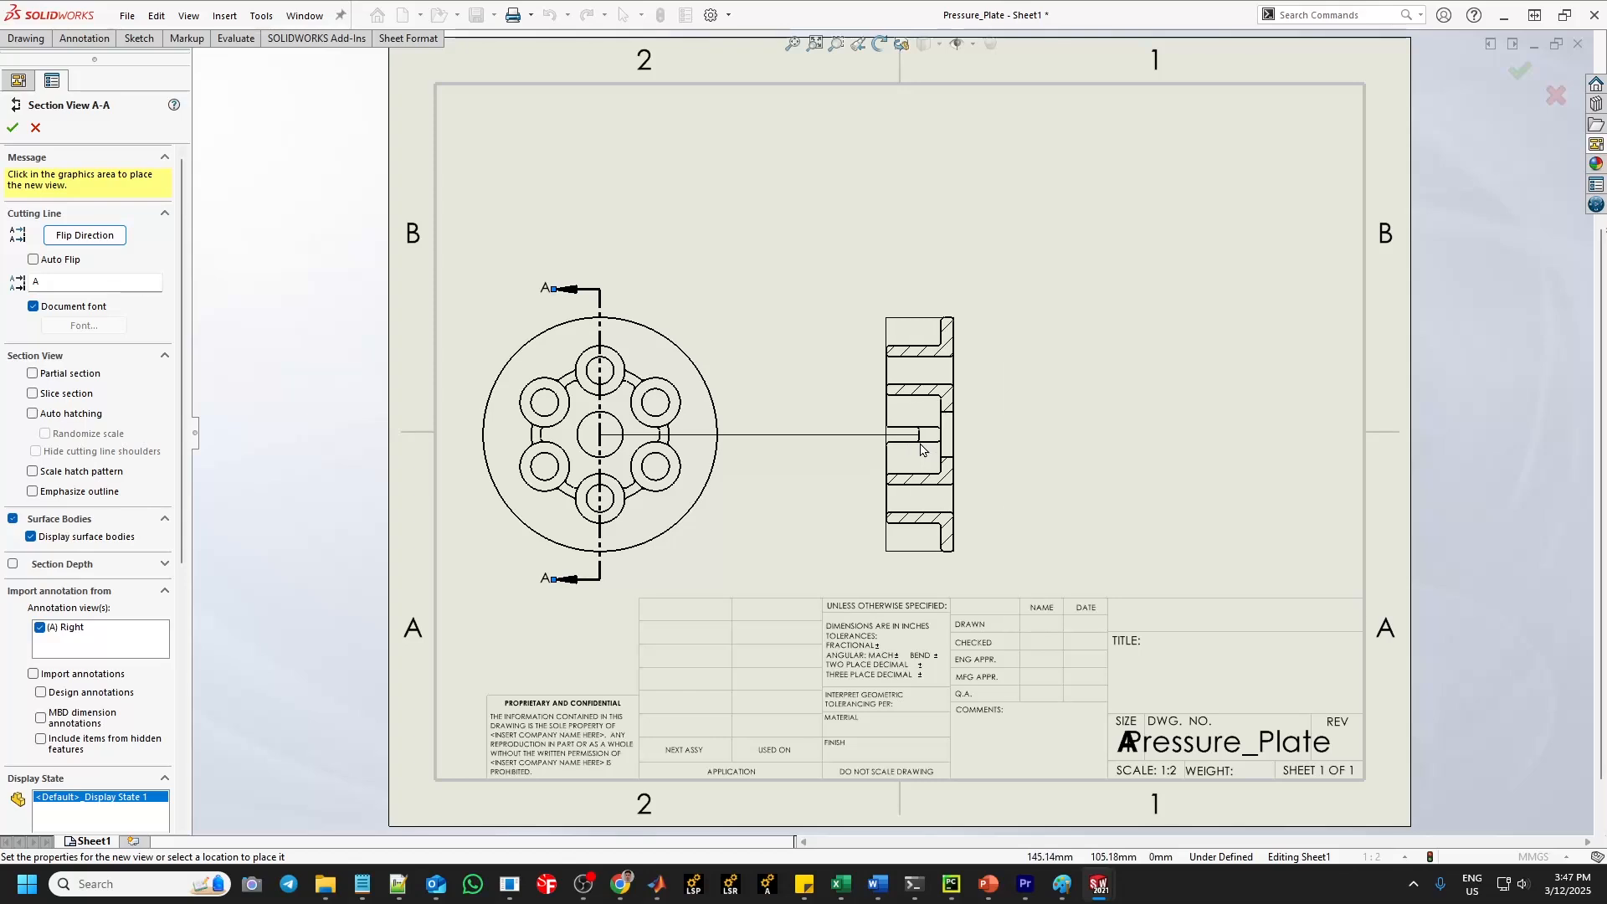
left_click(916, 450)
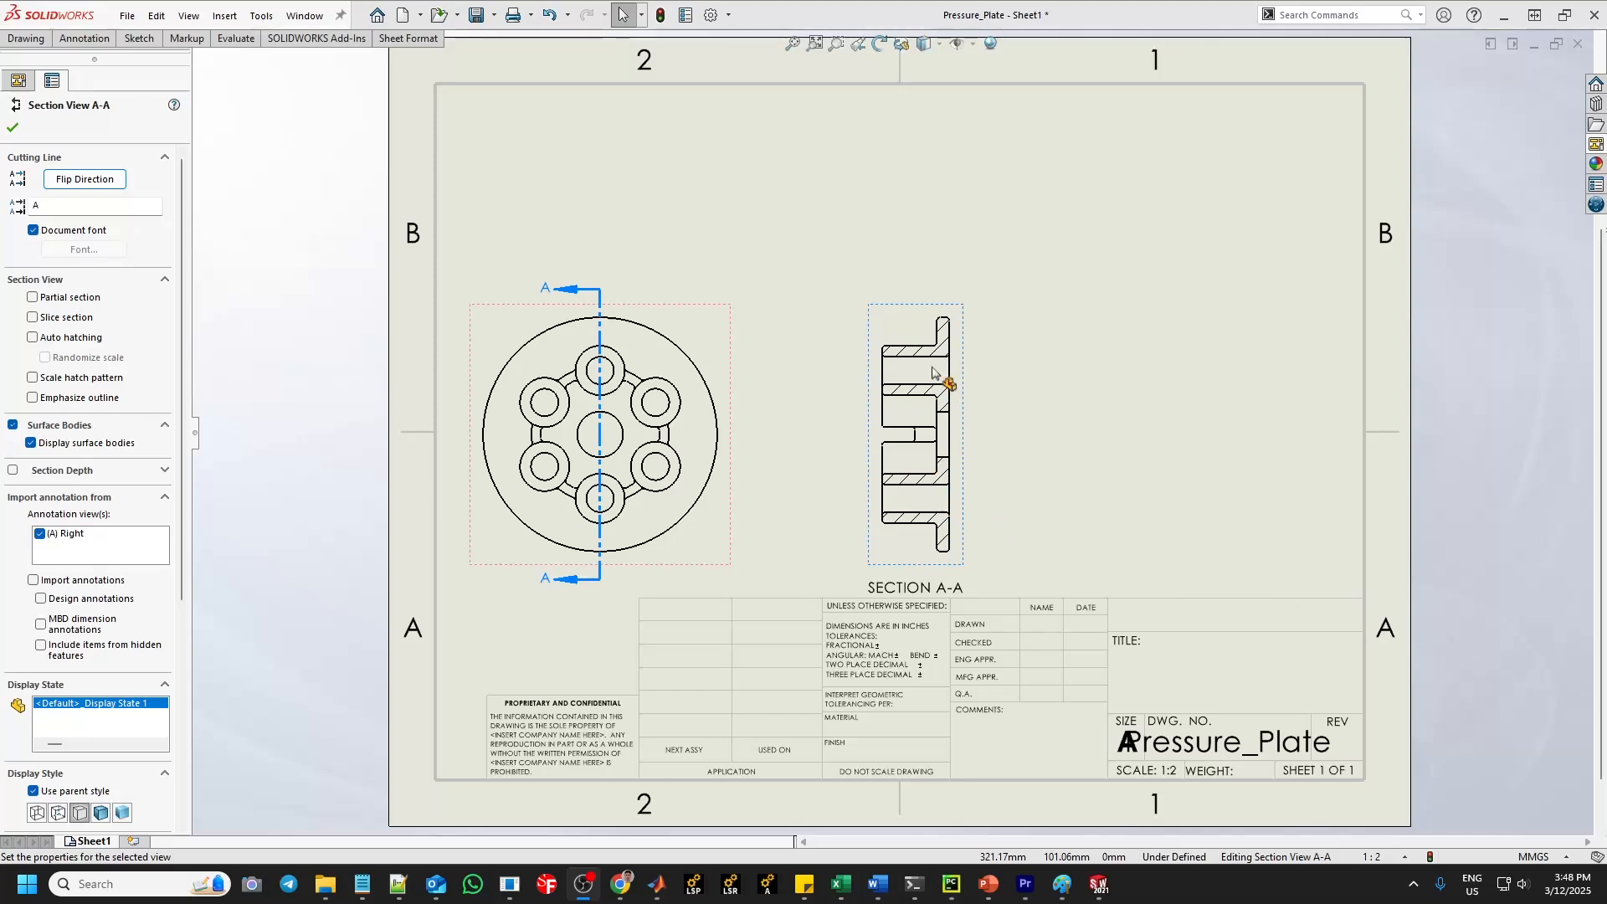
left_click(72, 181)
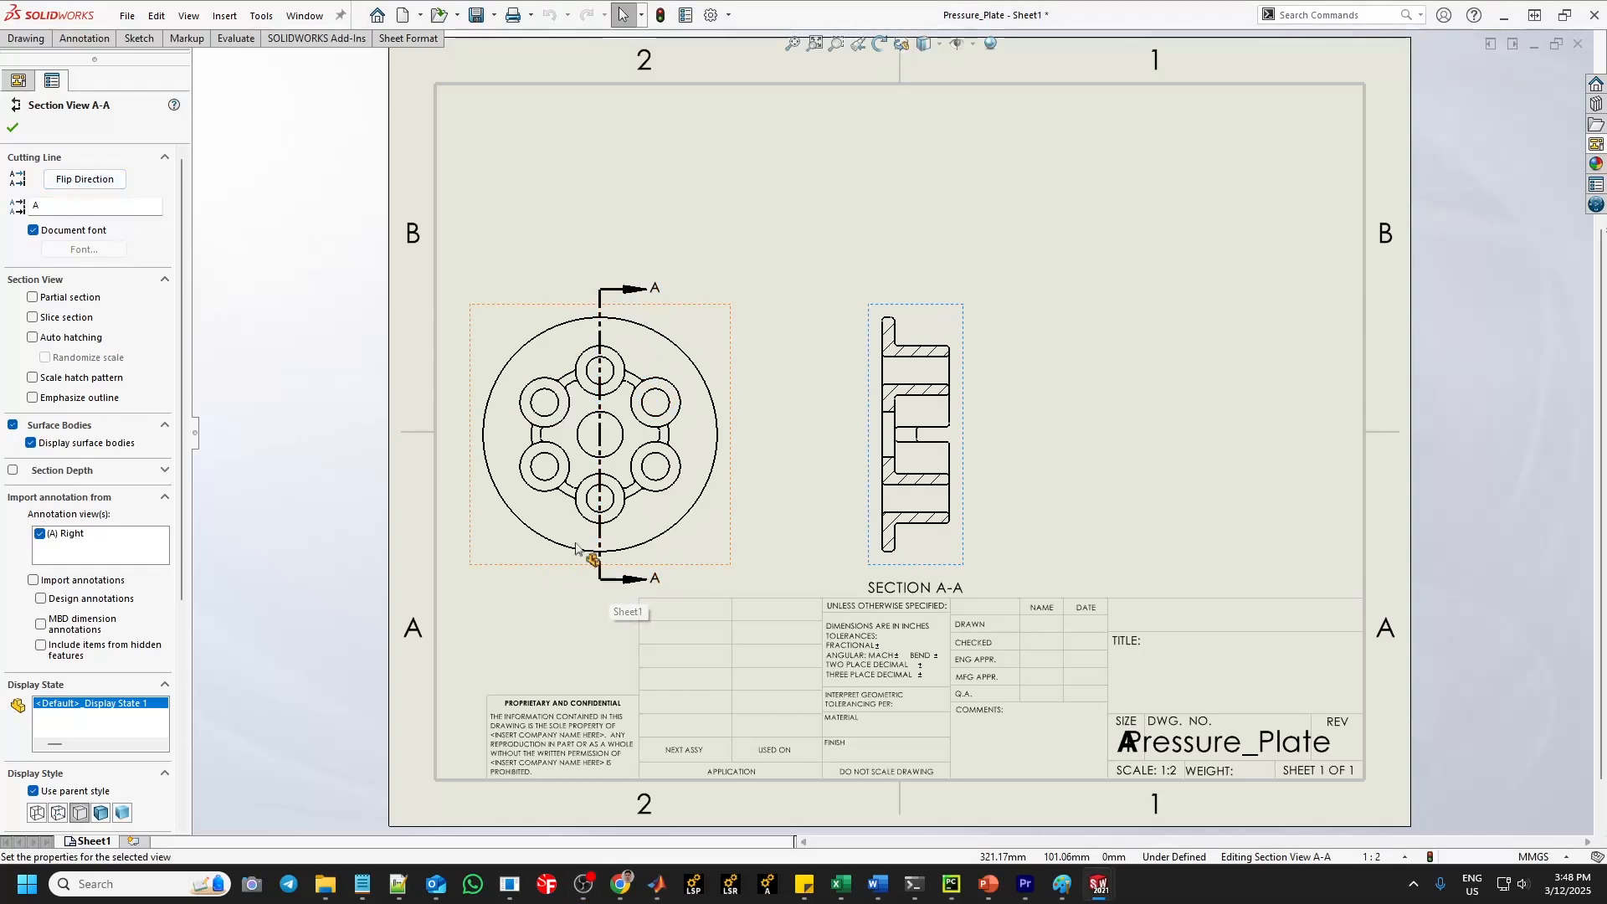
left_click(608, 579)
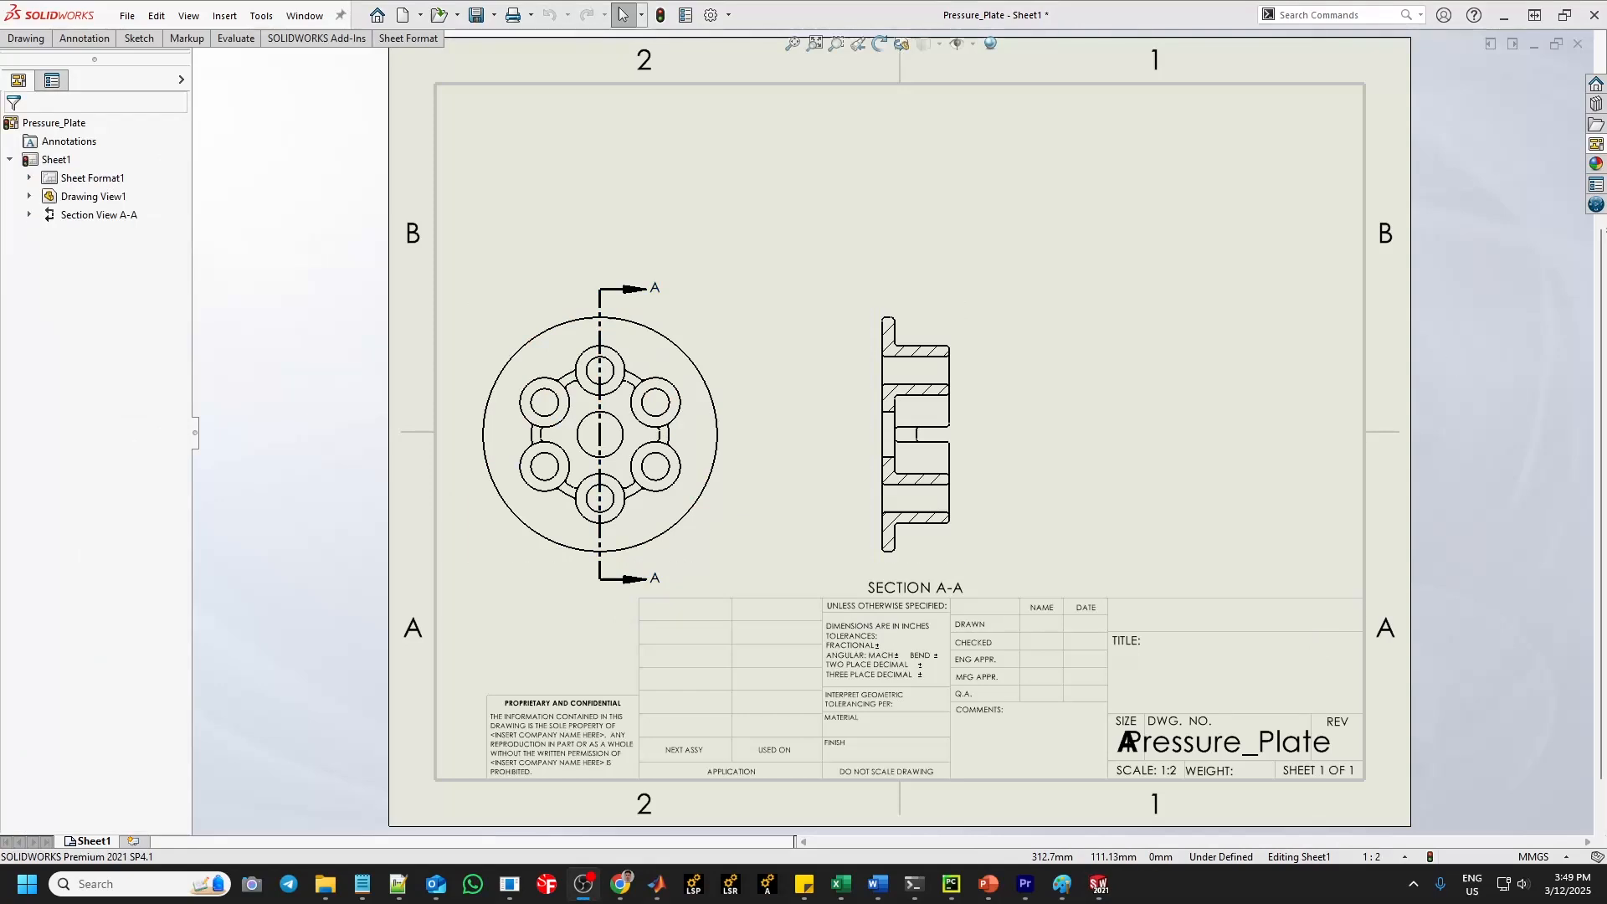
Create a circular detail view of section A-A around its upper boss, radius about 39 mm, and place it beside the section view.
left_click(19, 42)
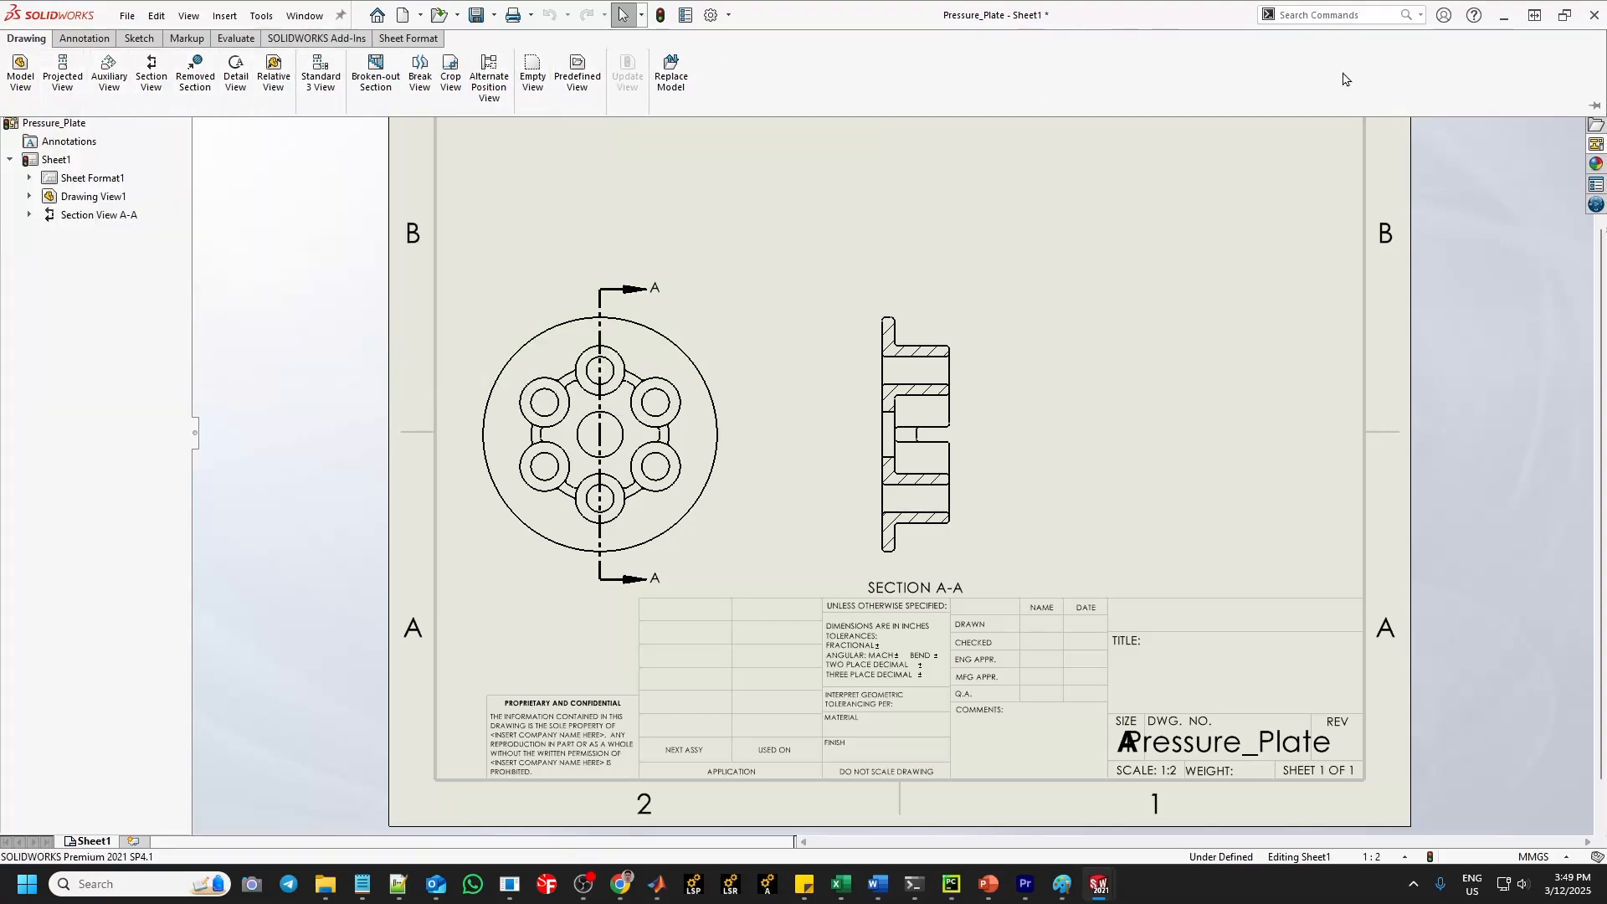
left_click(1597, 111)
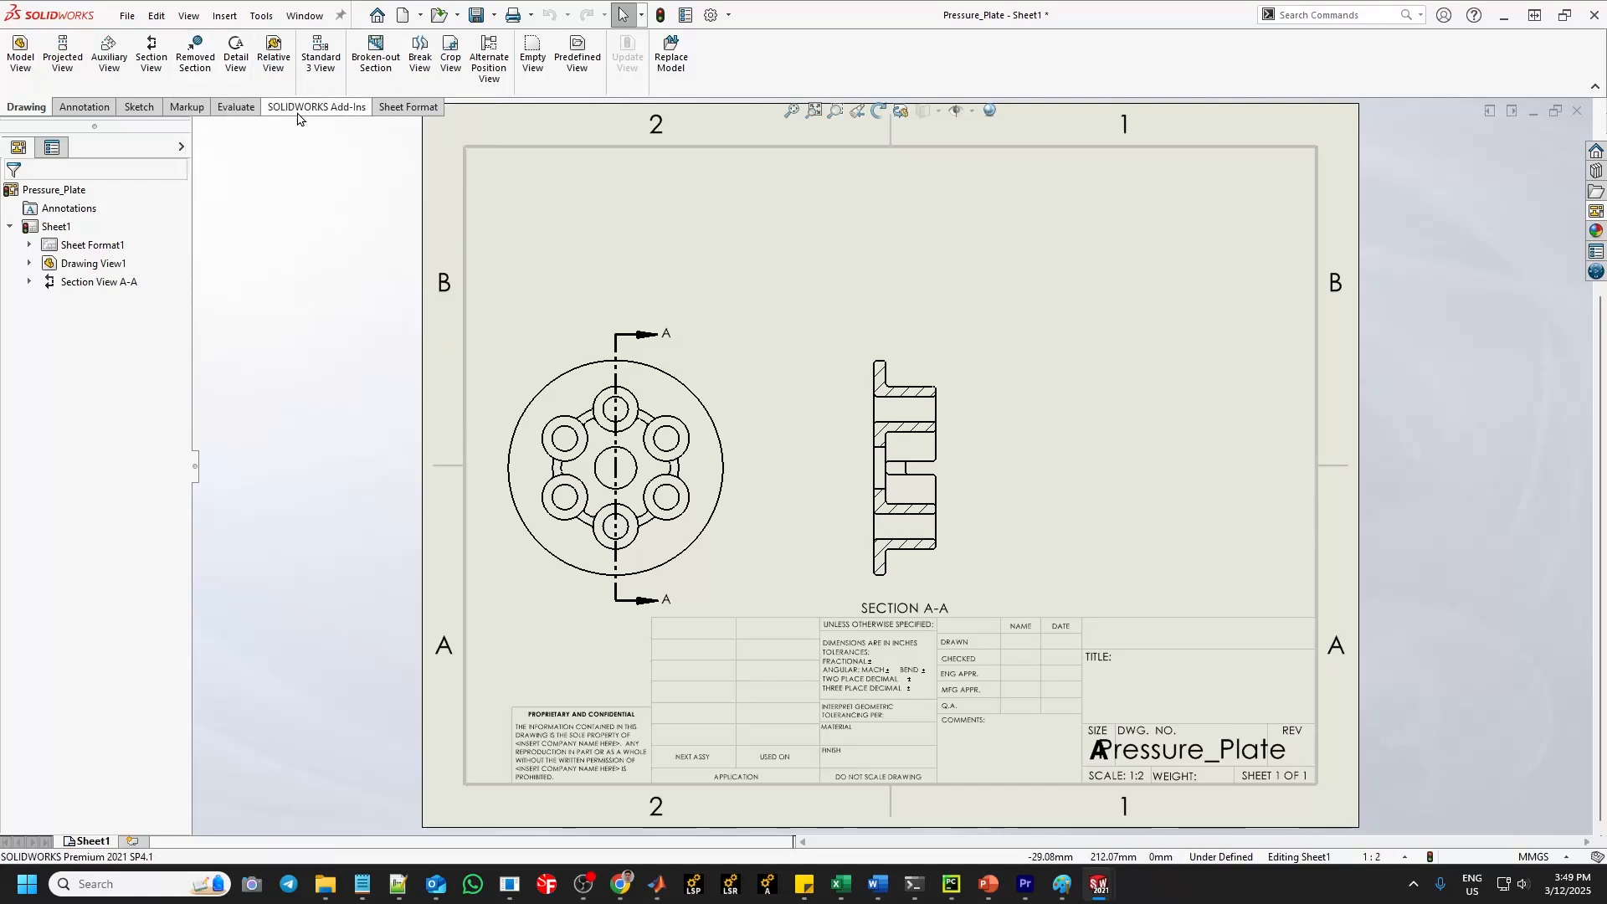
left_click(237, 59)
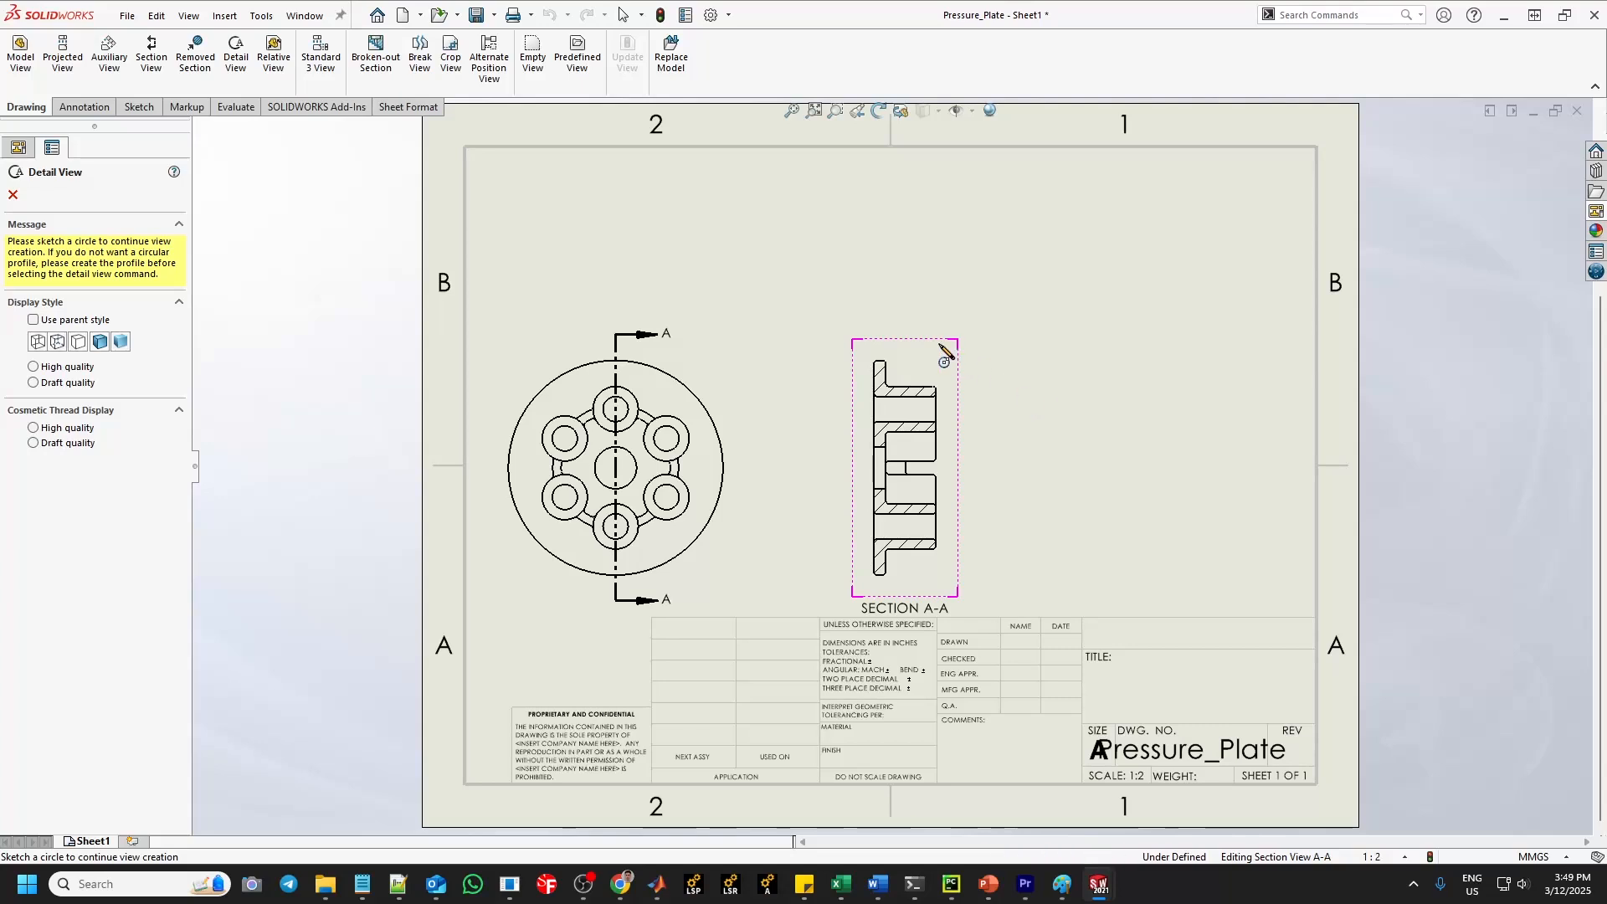
left_click(910, 408)
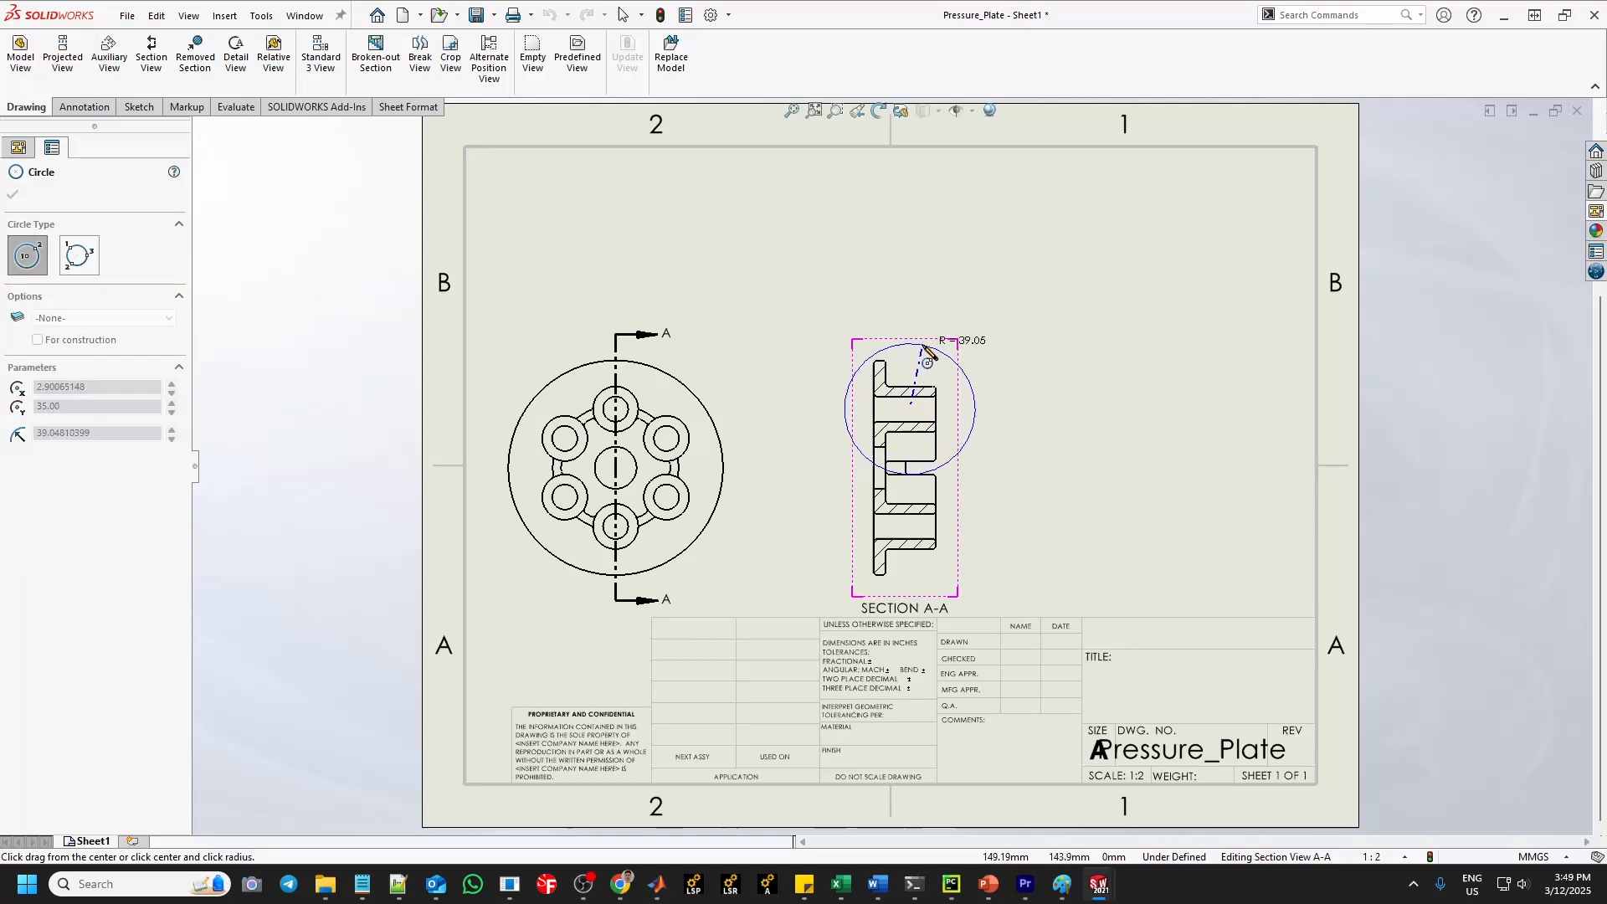
left_click(923, 346)
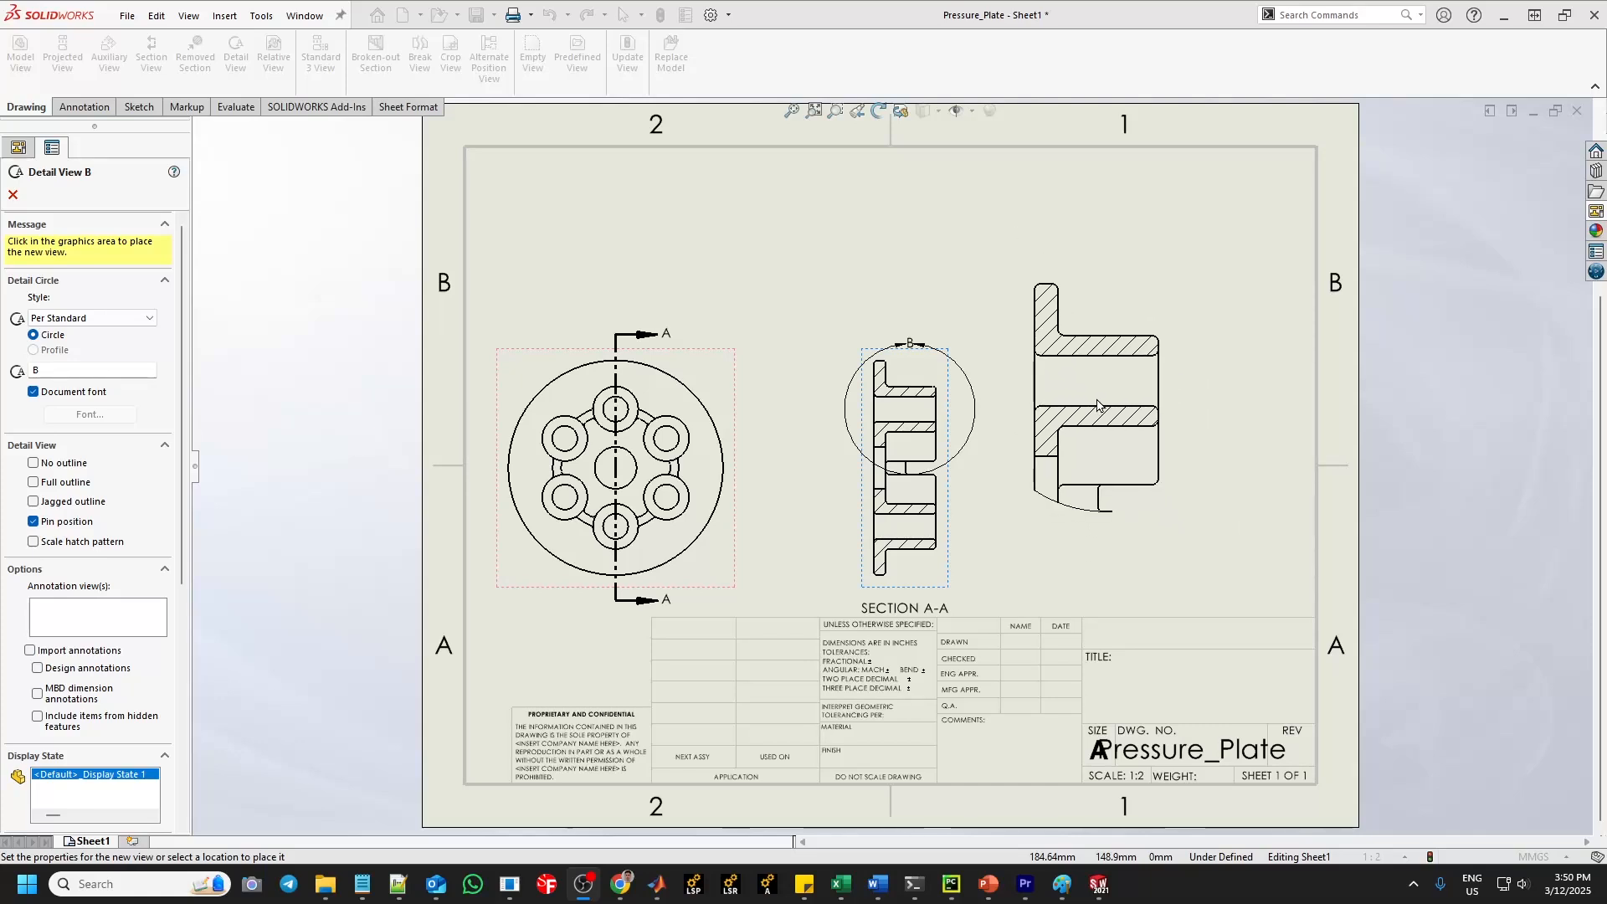
left_click(1097, 405)
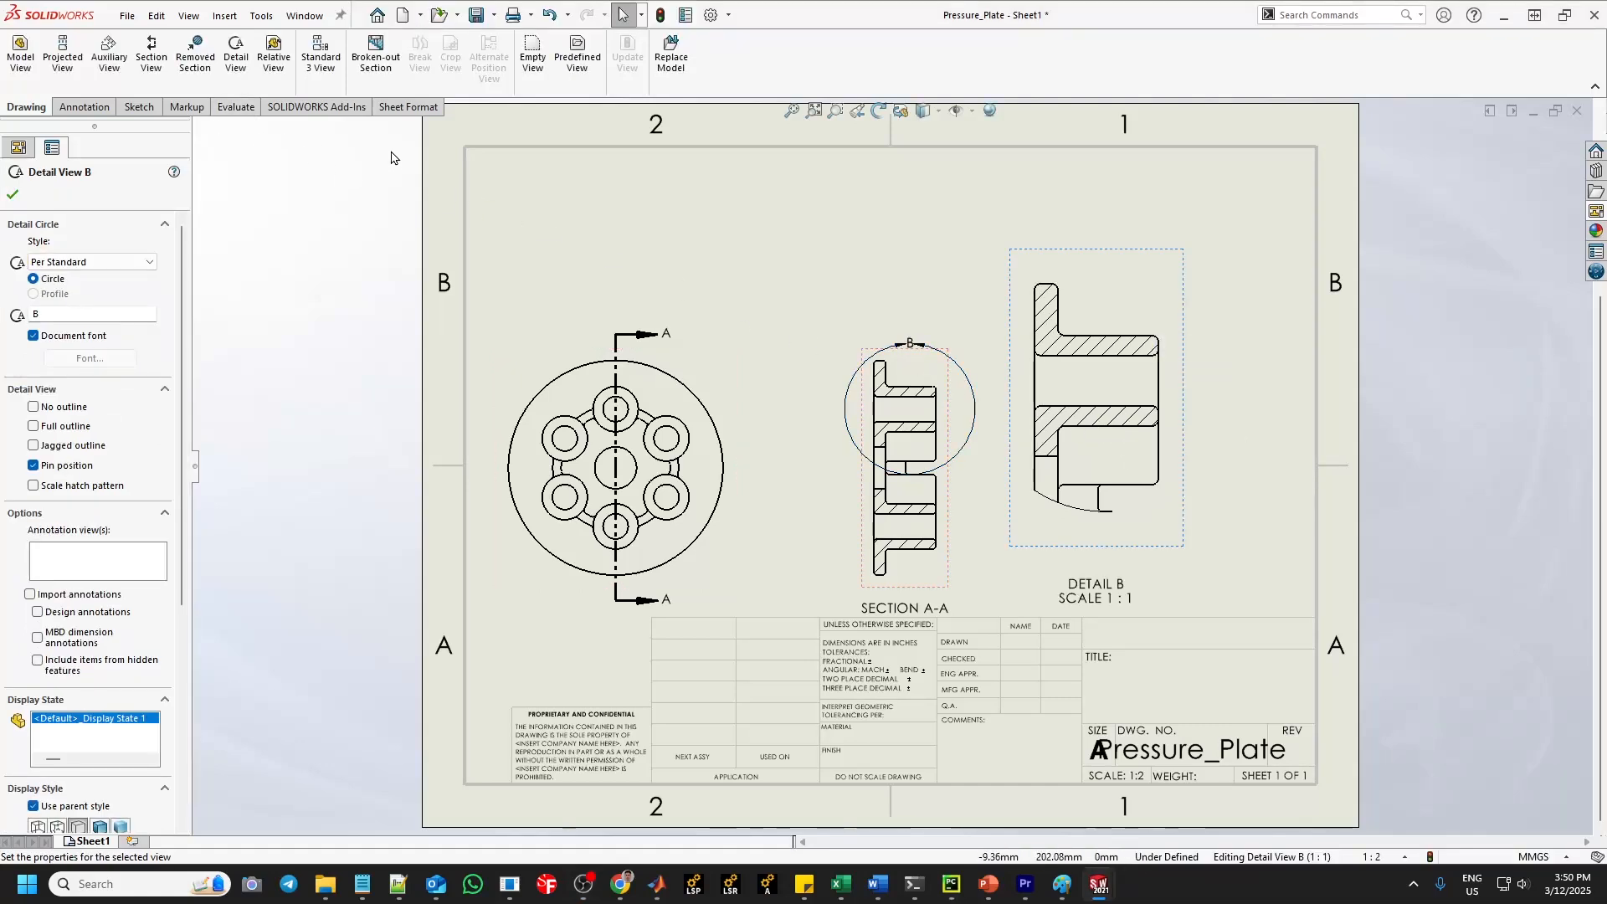
Save the drawing as Pressure_Plate.SLDDRW in the SolidWorks folder and save all open documents.
left_click(127, 16)
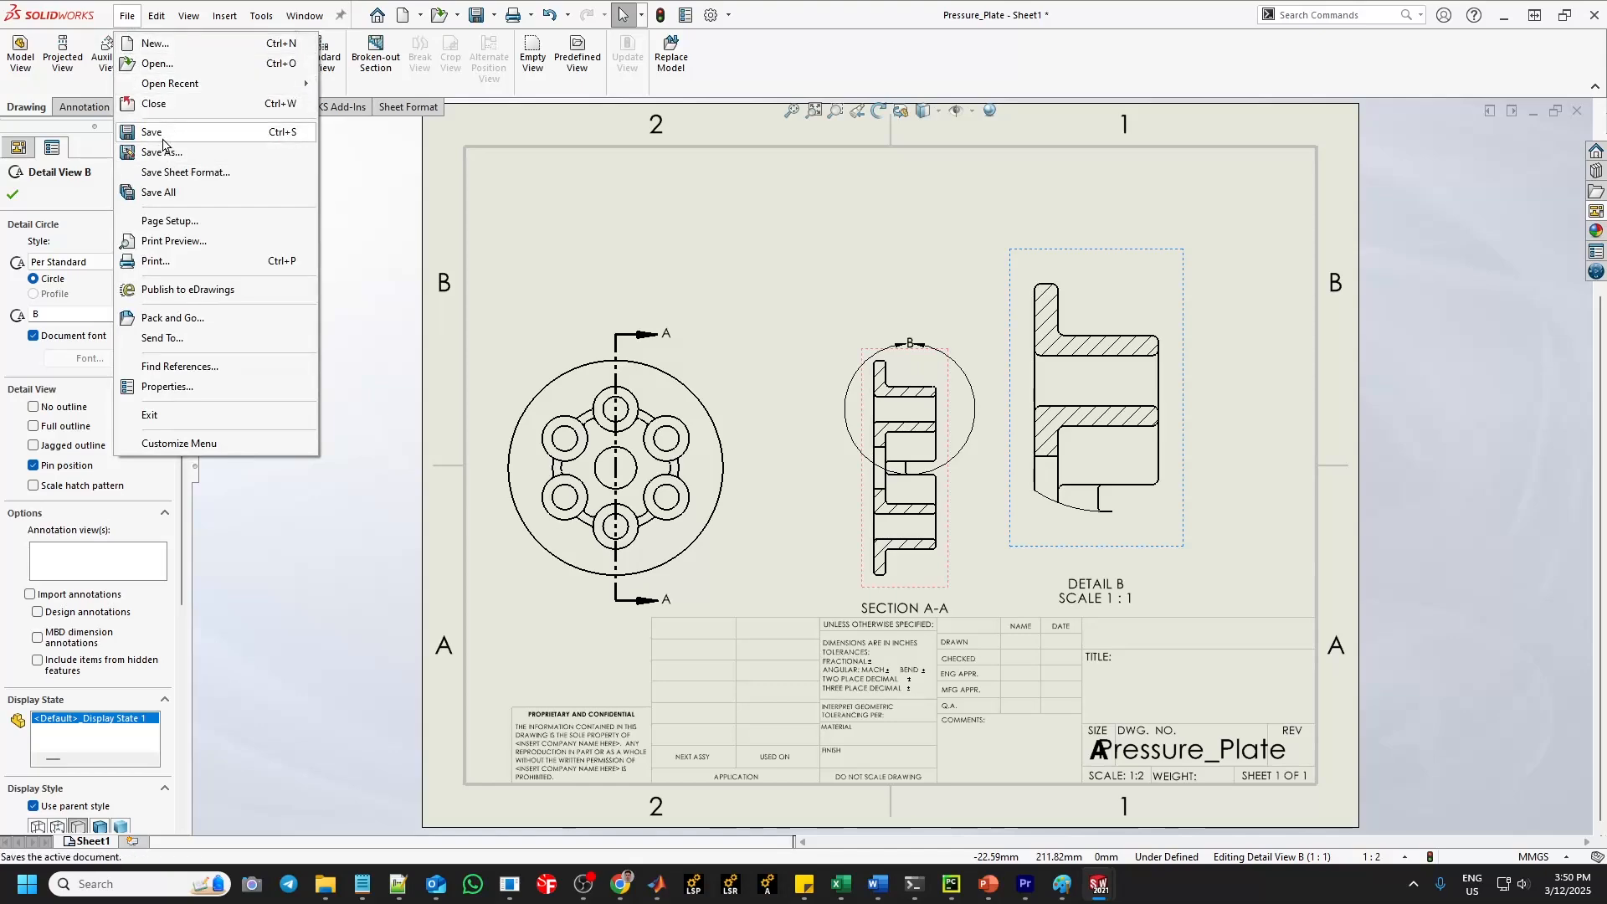
left_click(154, 133)
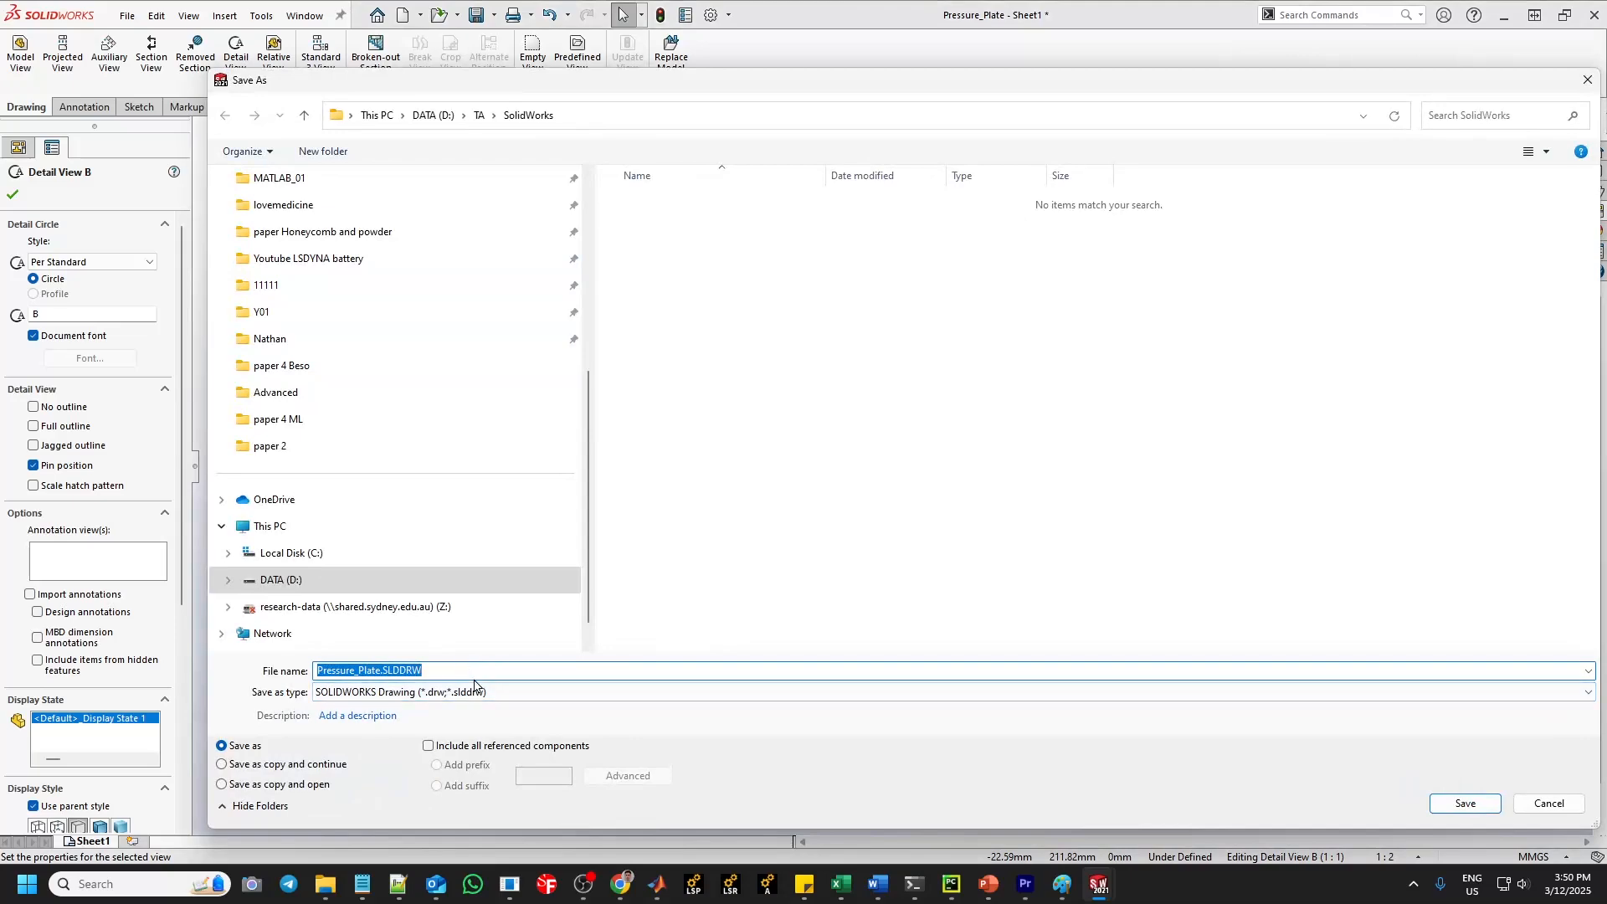
left_click(1460, 804)
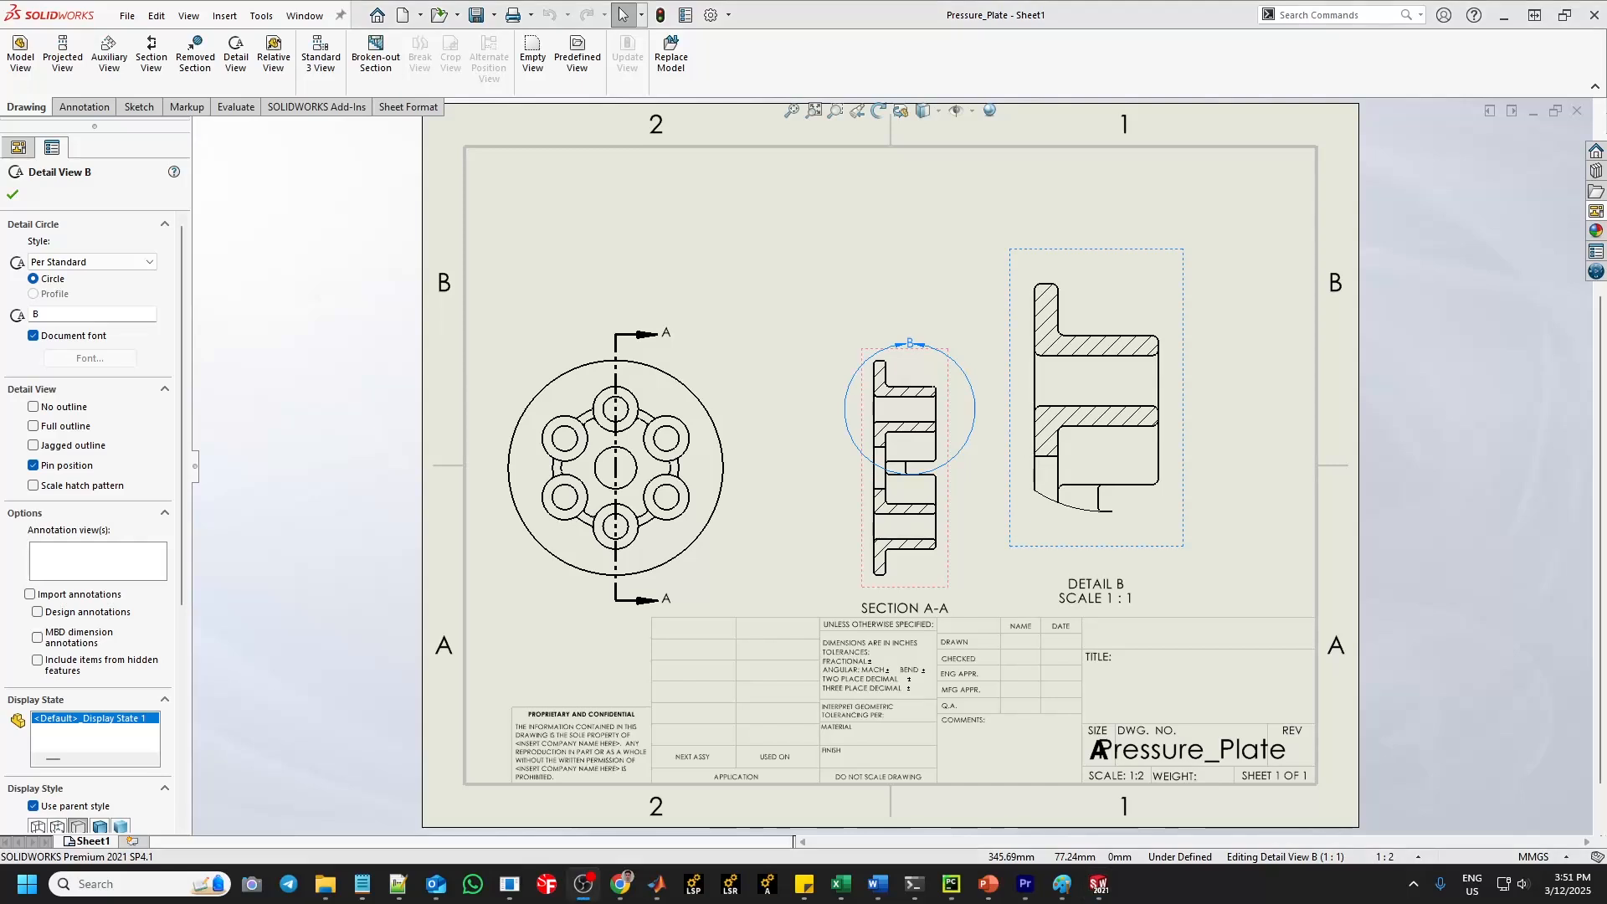
left_click(129, 18)
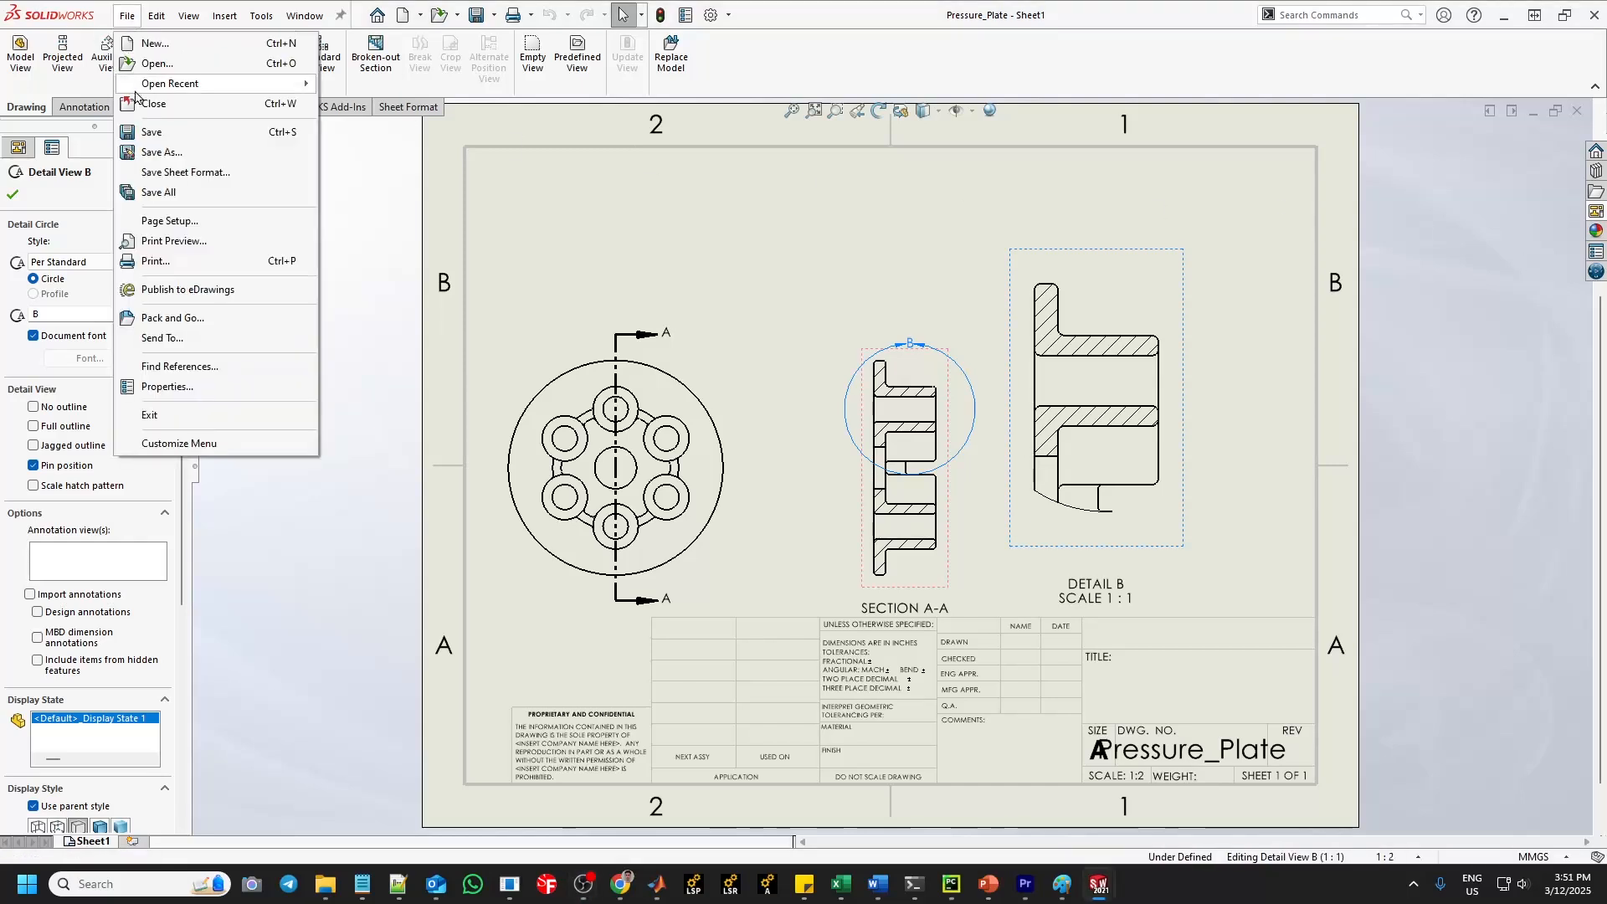
left_click(159, 192)
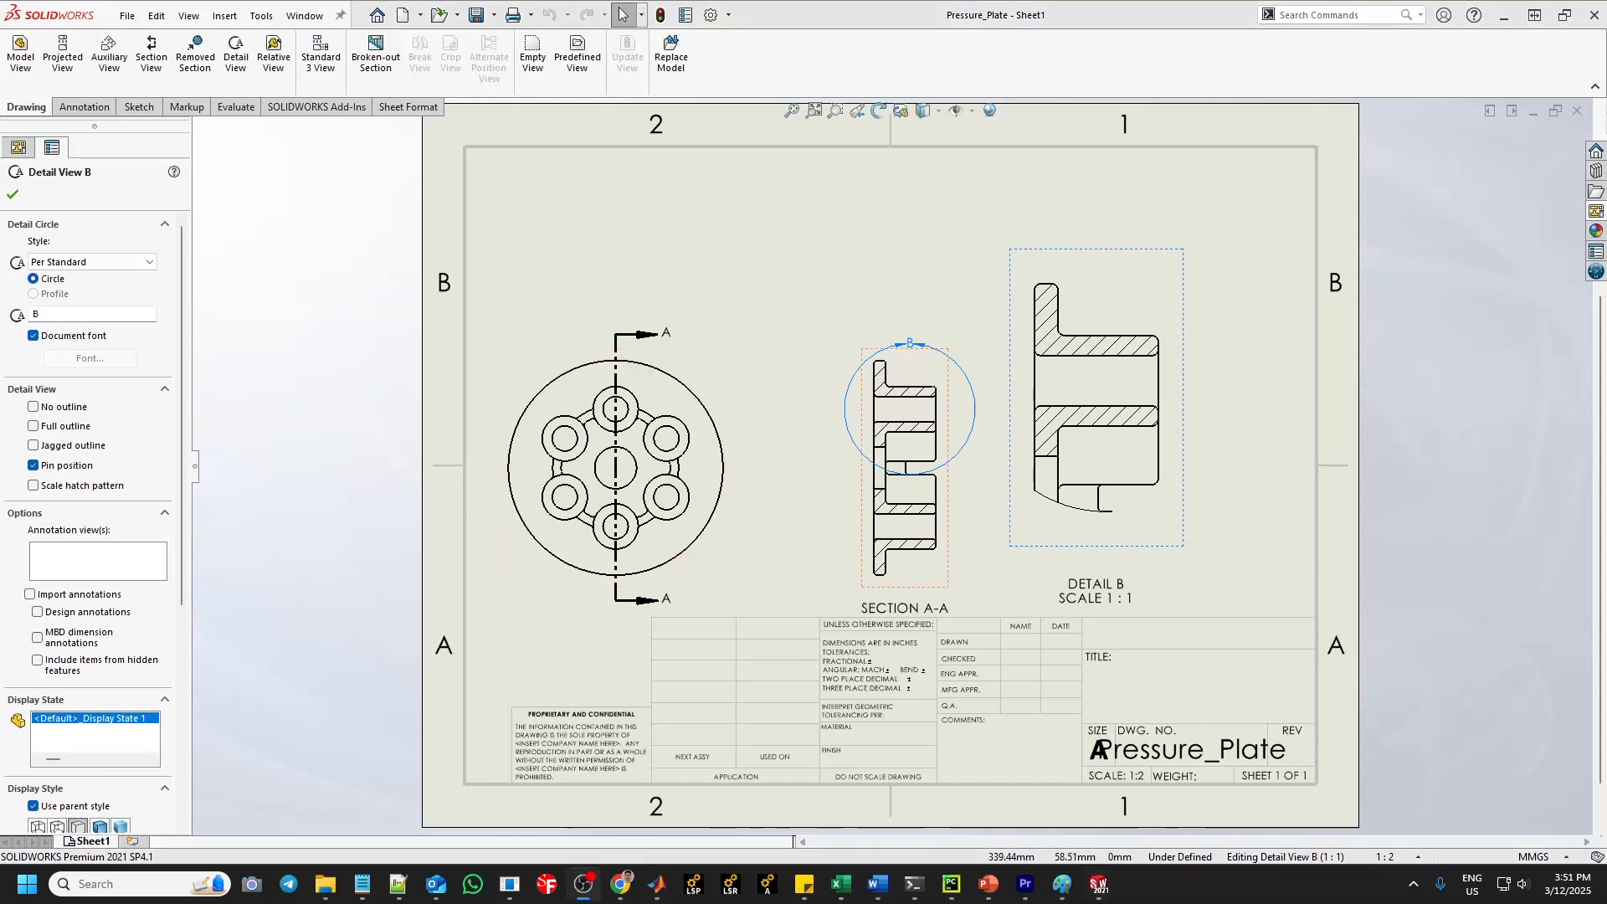
left_click(25, 59)
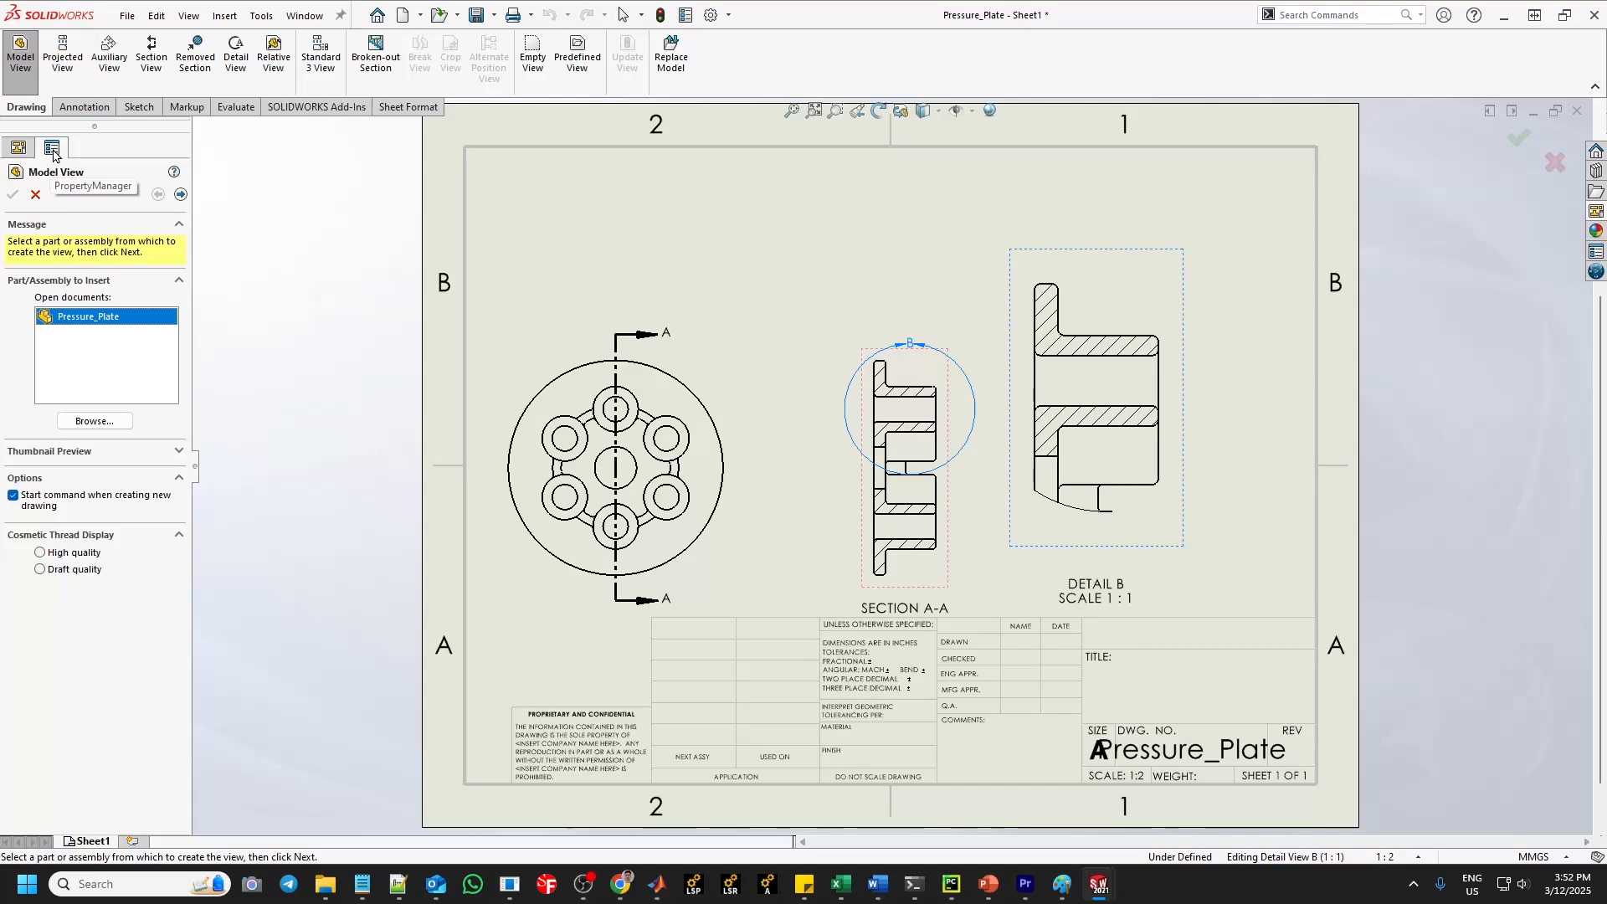
double_click(101, 316)
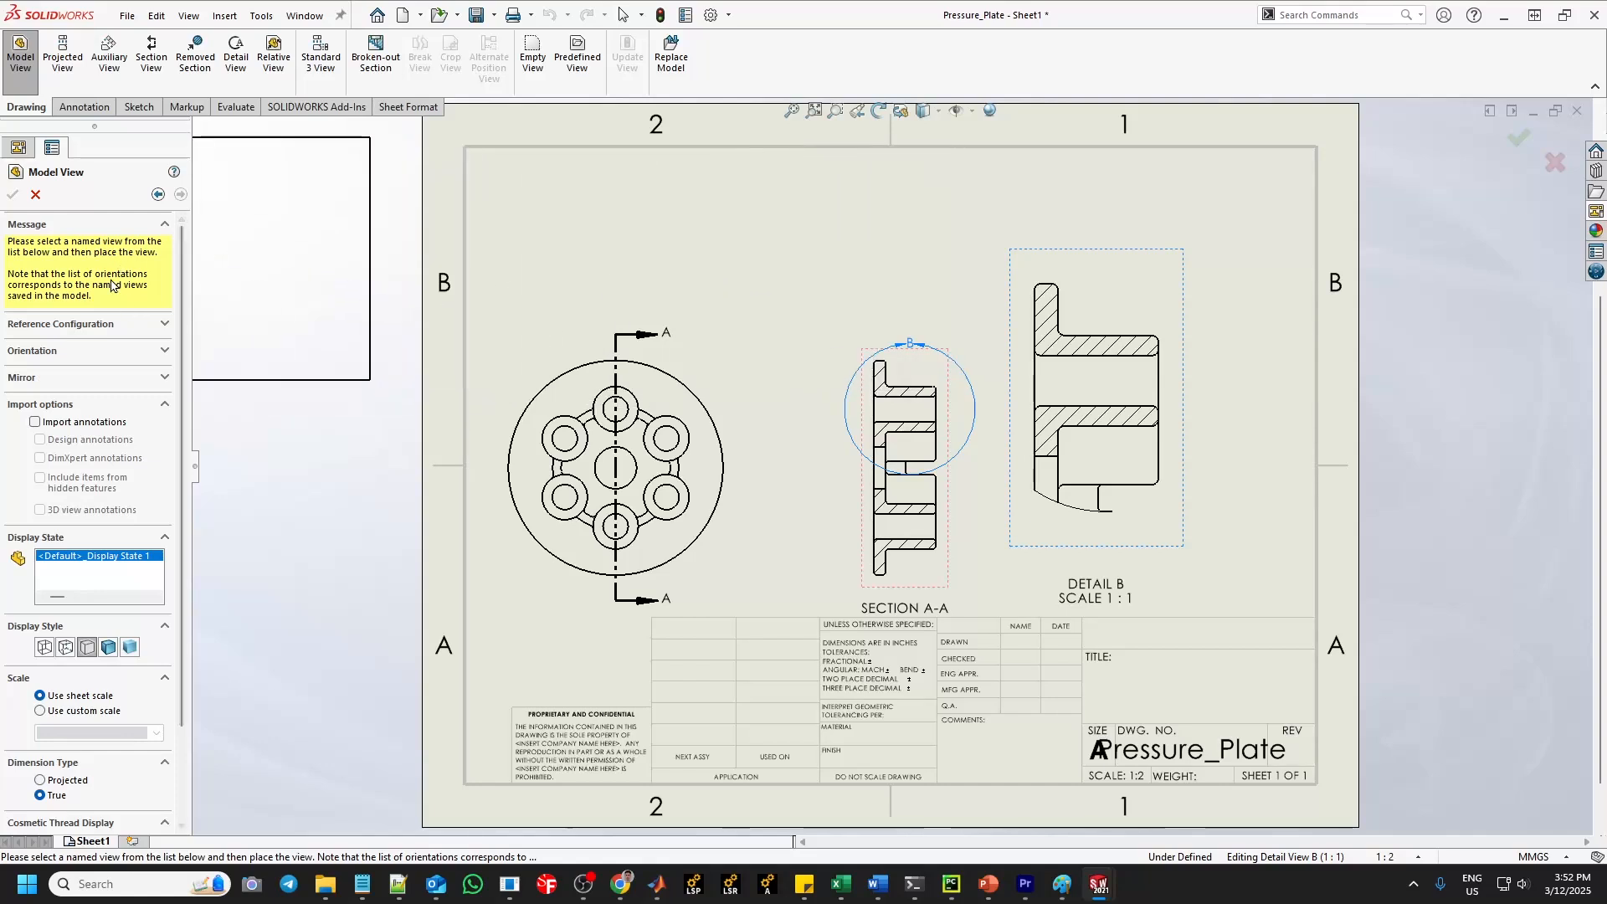
left_click(35, 194)
left_click(57, 152)
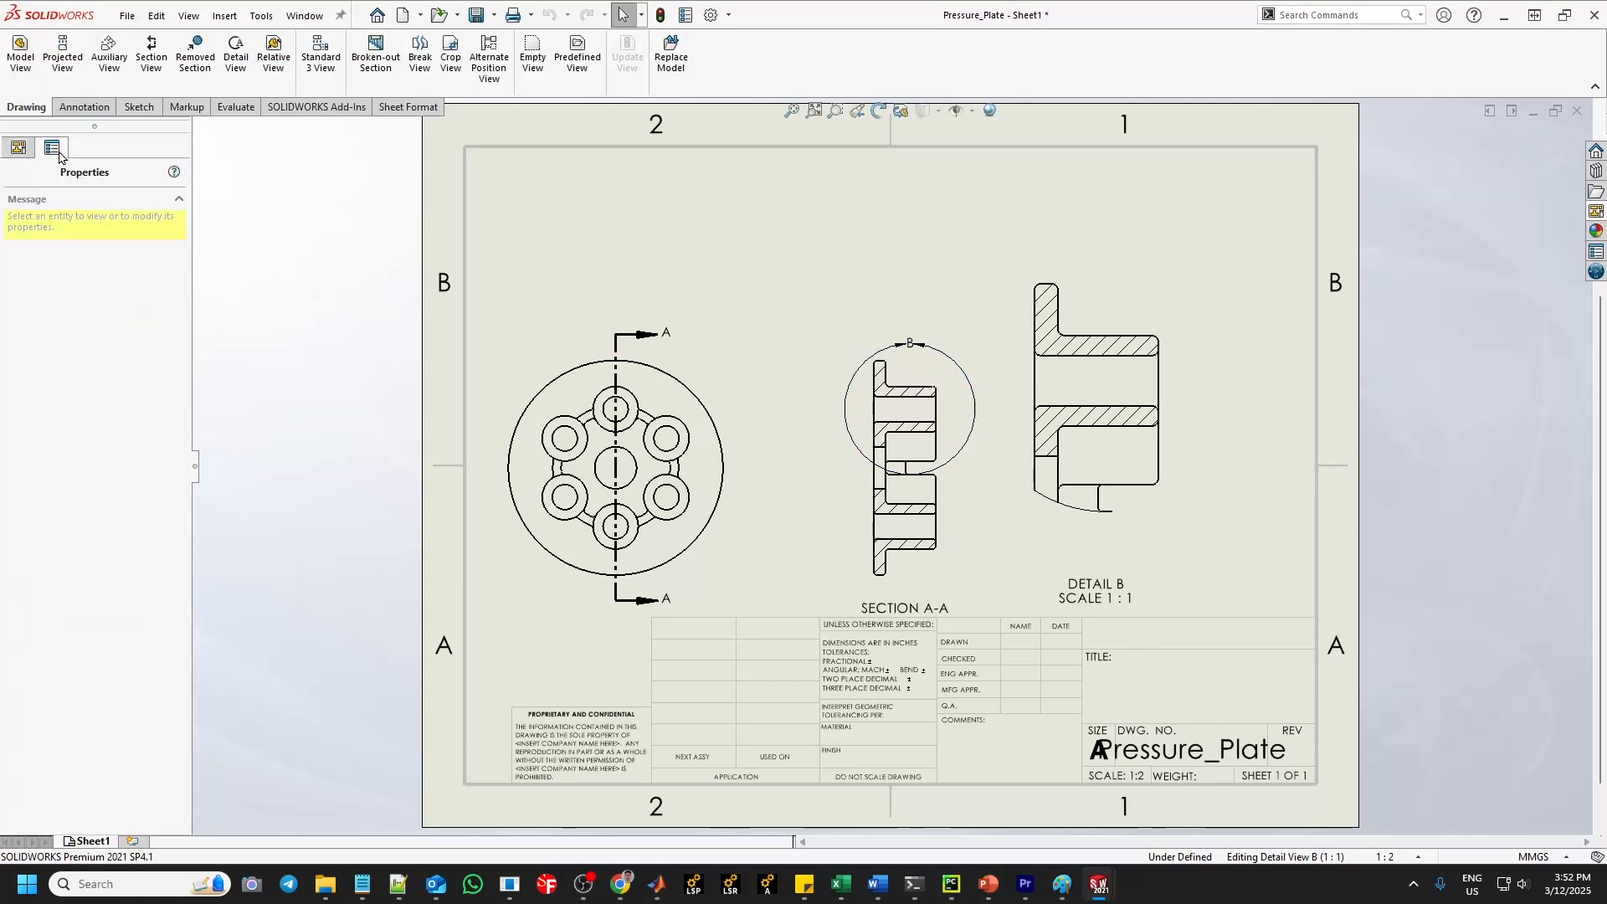
Insert a shaded isometric model view of Pressure_Plate at a custom scale of 1:2, placed above the Top view.
left_click(20, 55)
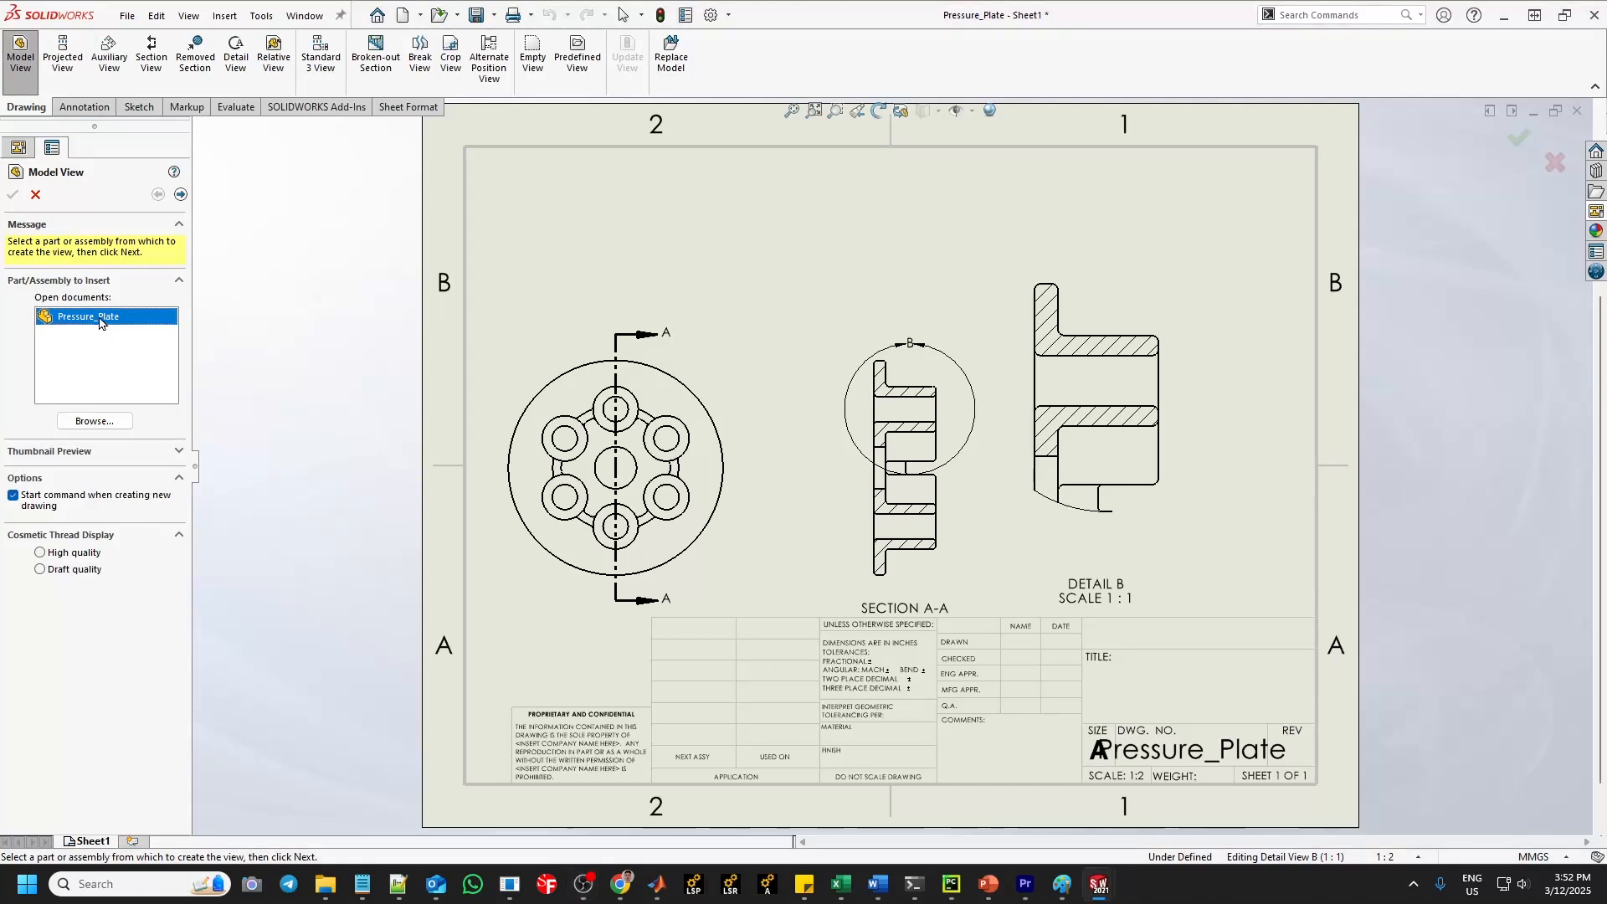
left_click(181, 195)
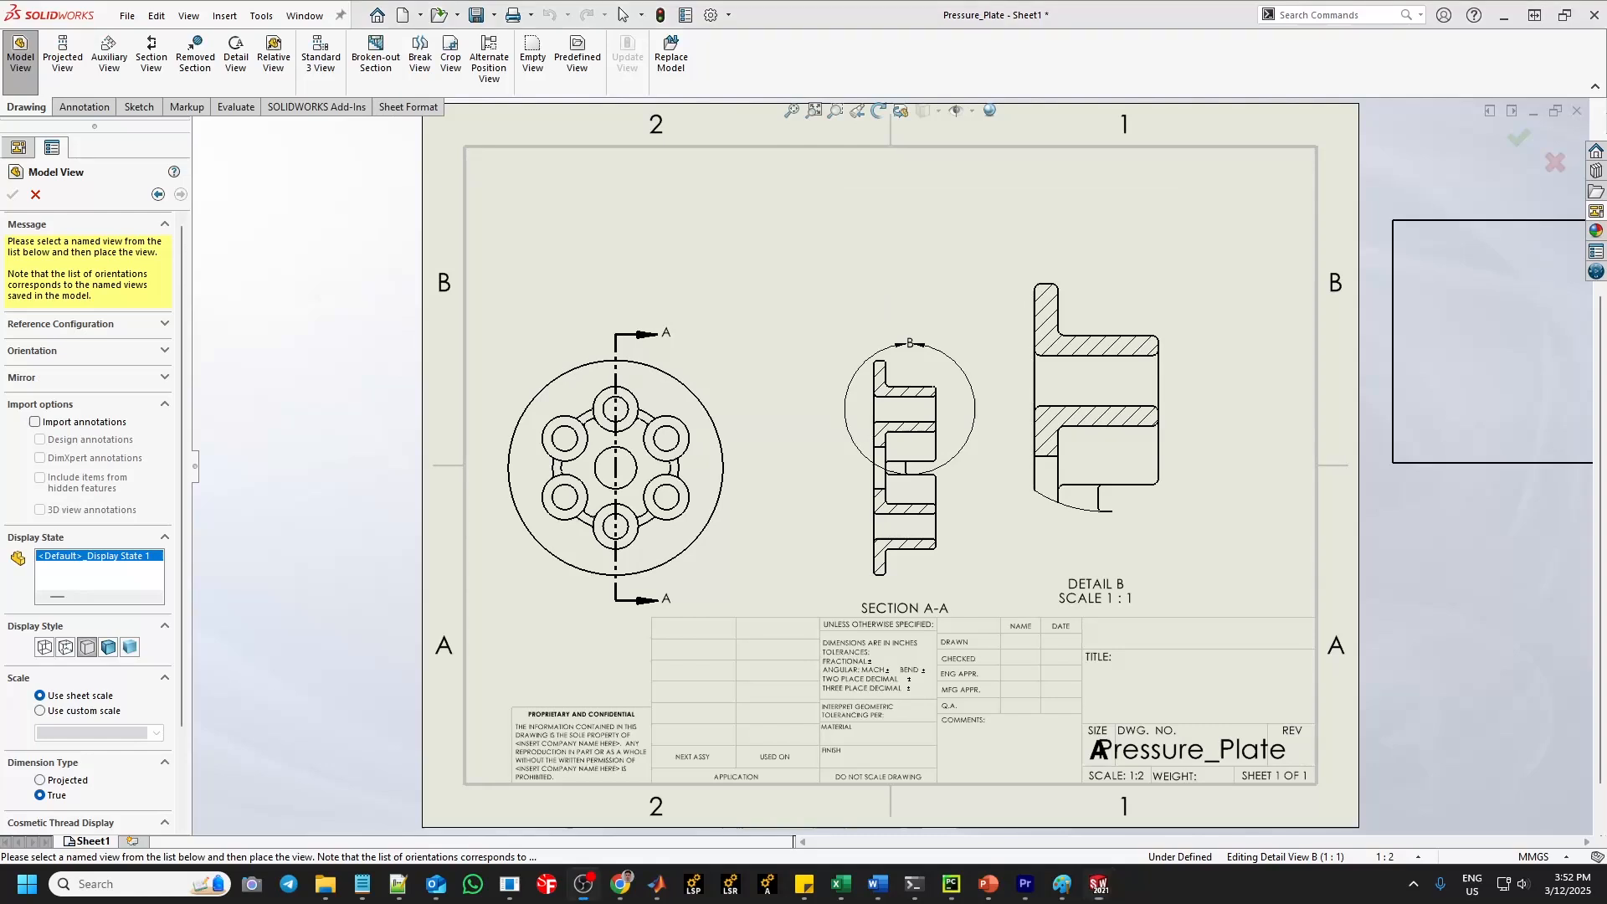
left_click(165, 352)
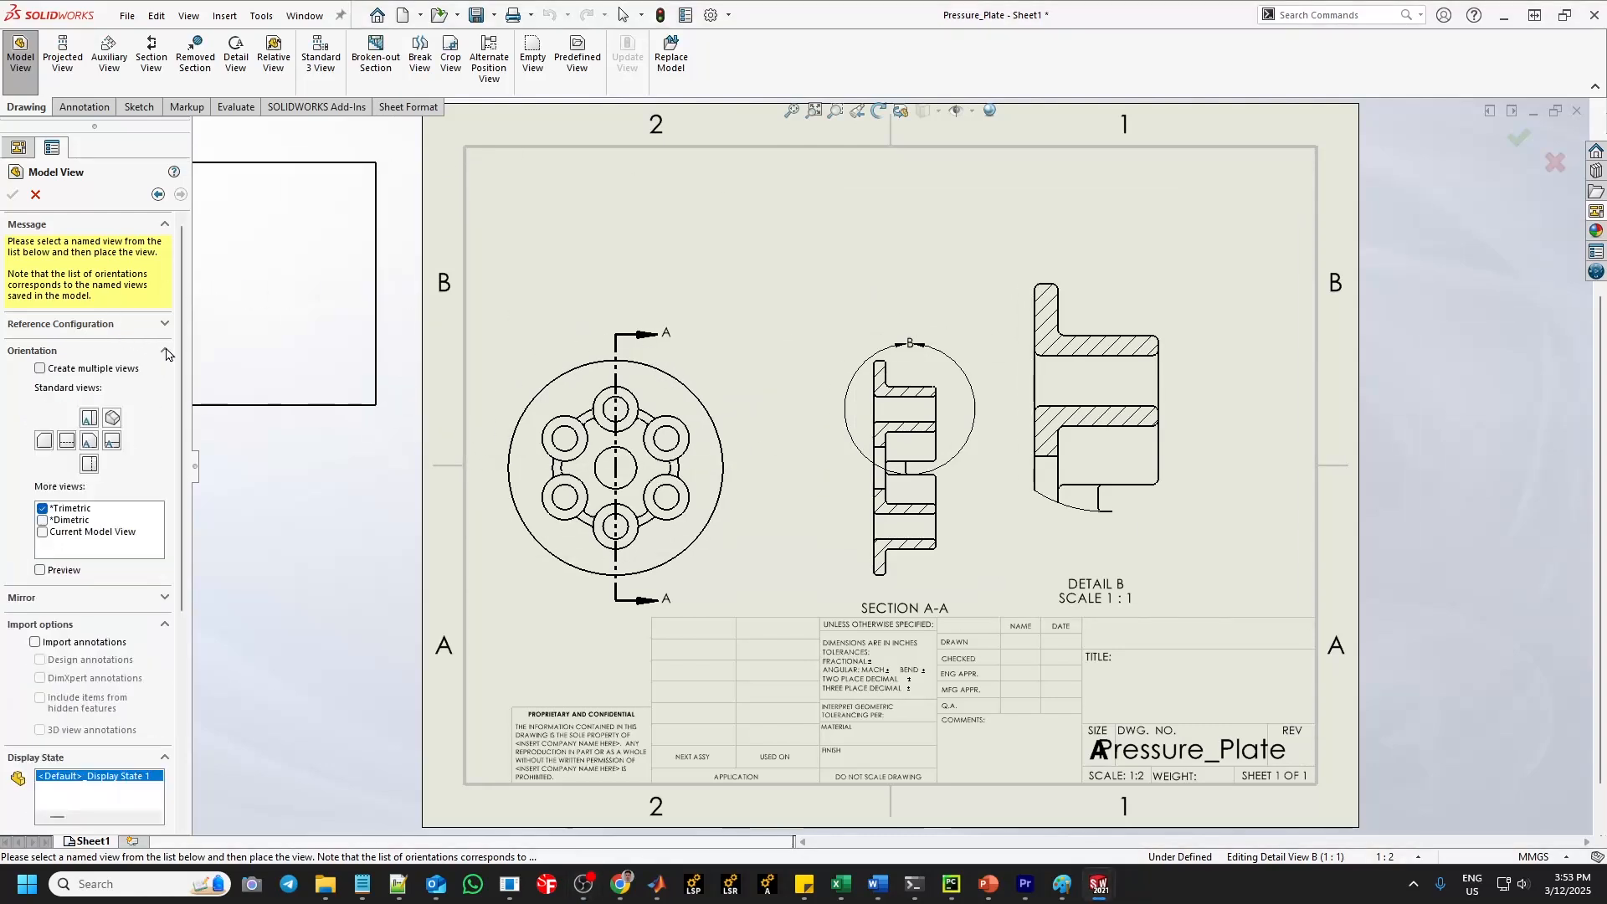
left_click(111, 421)
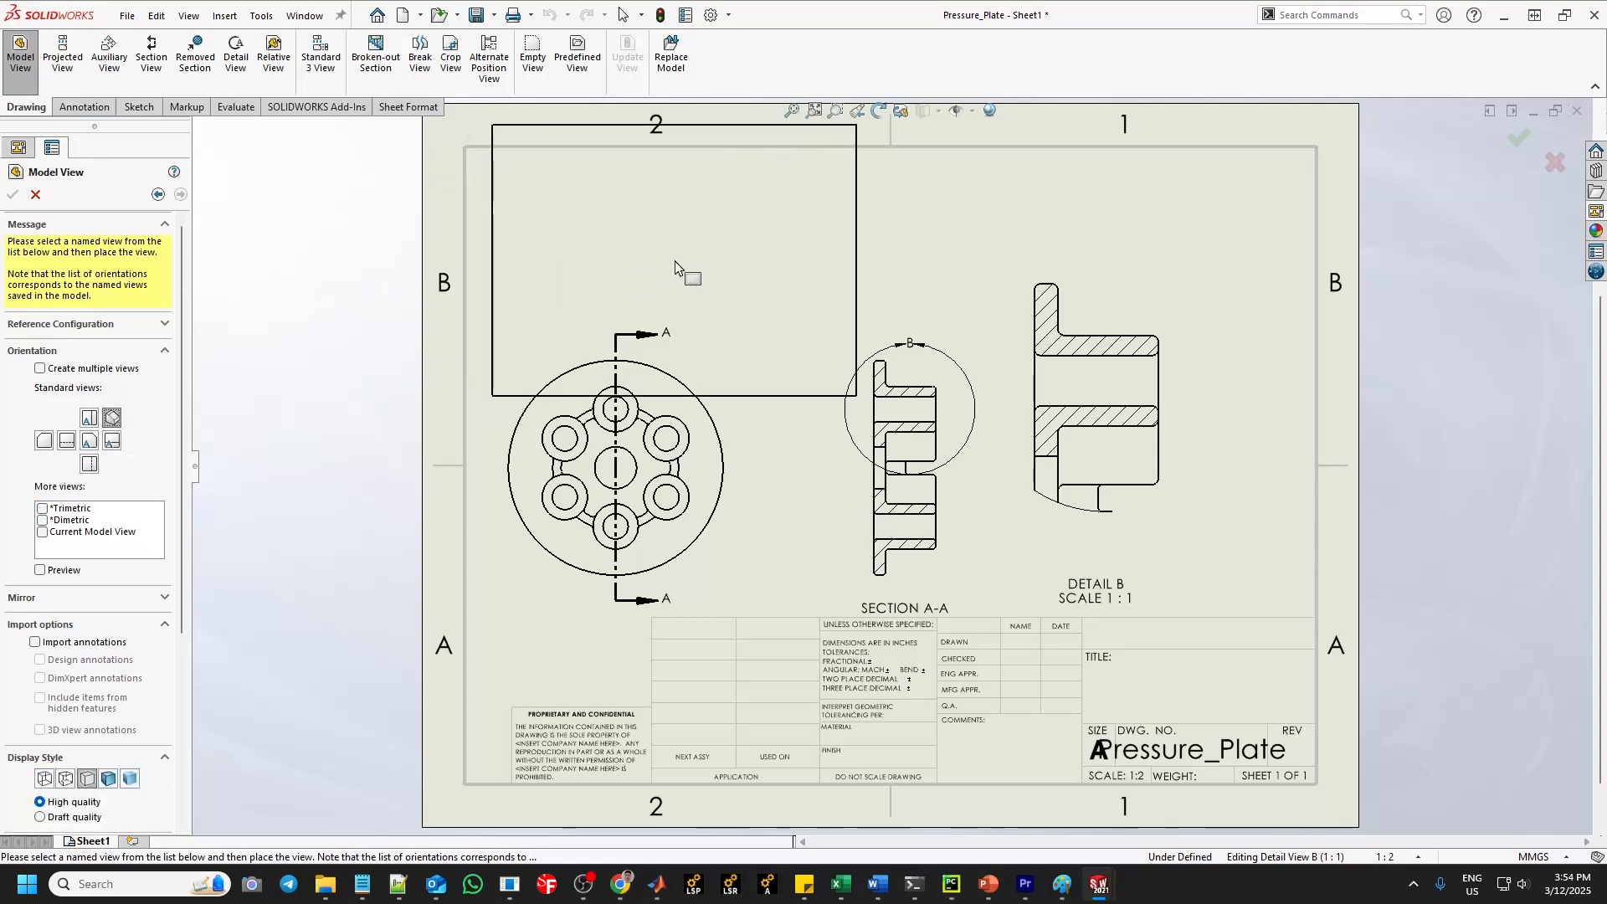
left_click(126, 779)
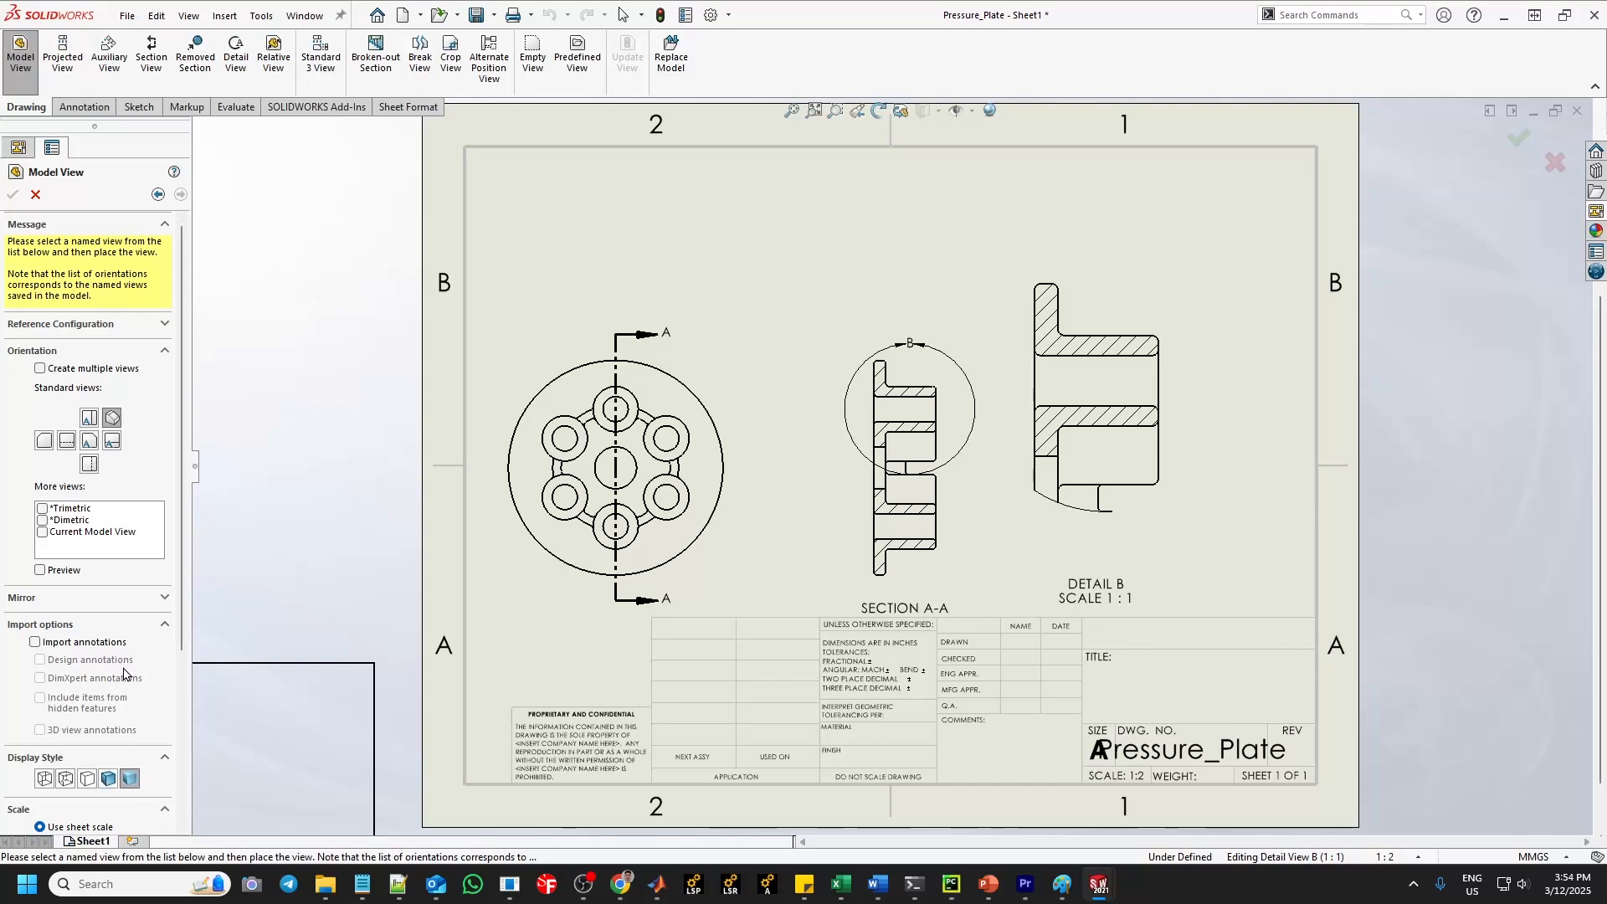
scroll(124, 672, "down", 5)
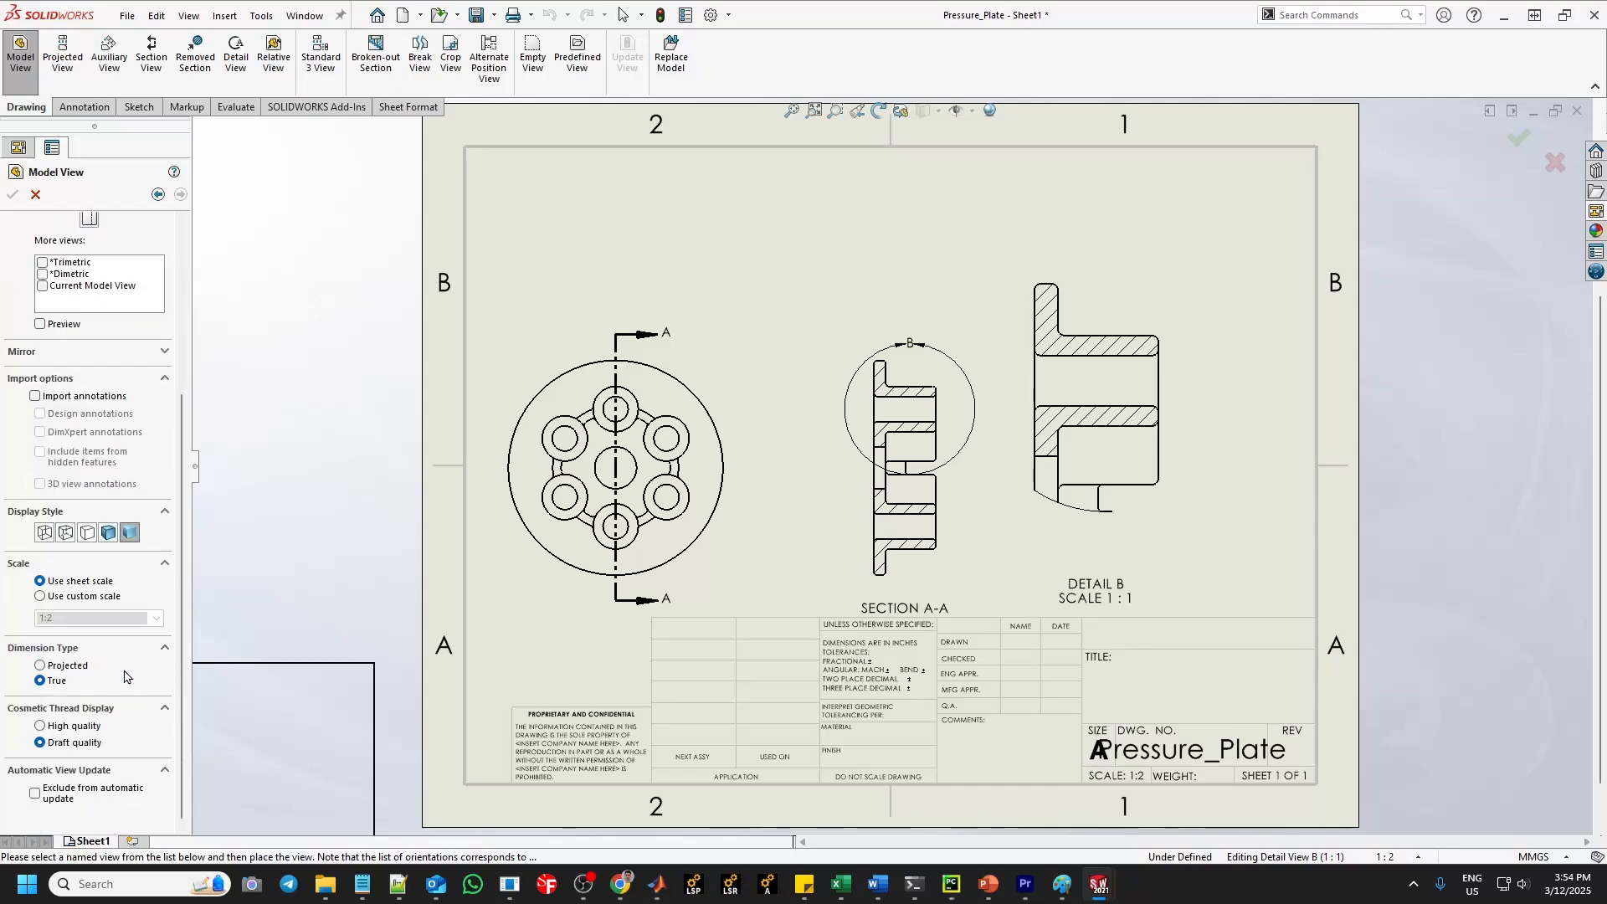
left_click(71, 597)
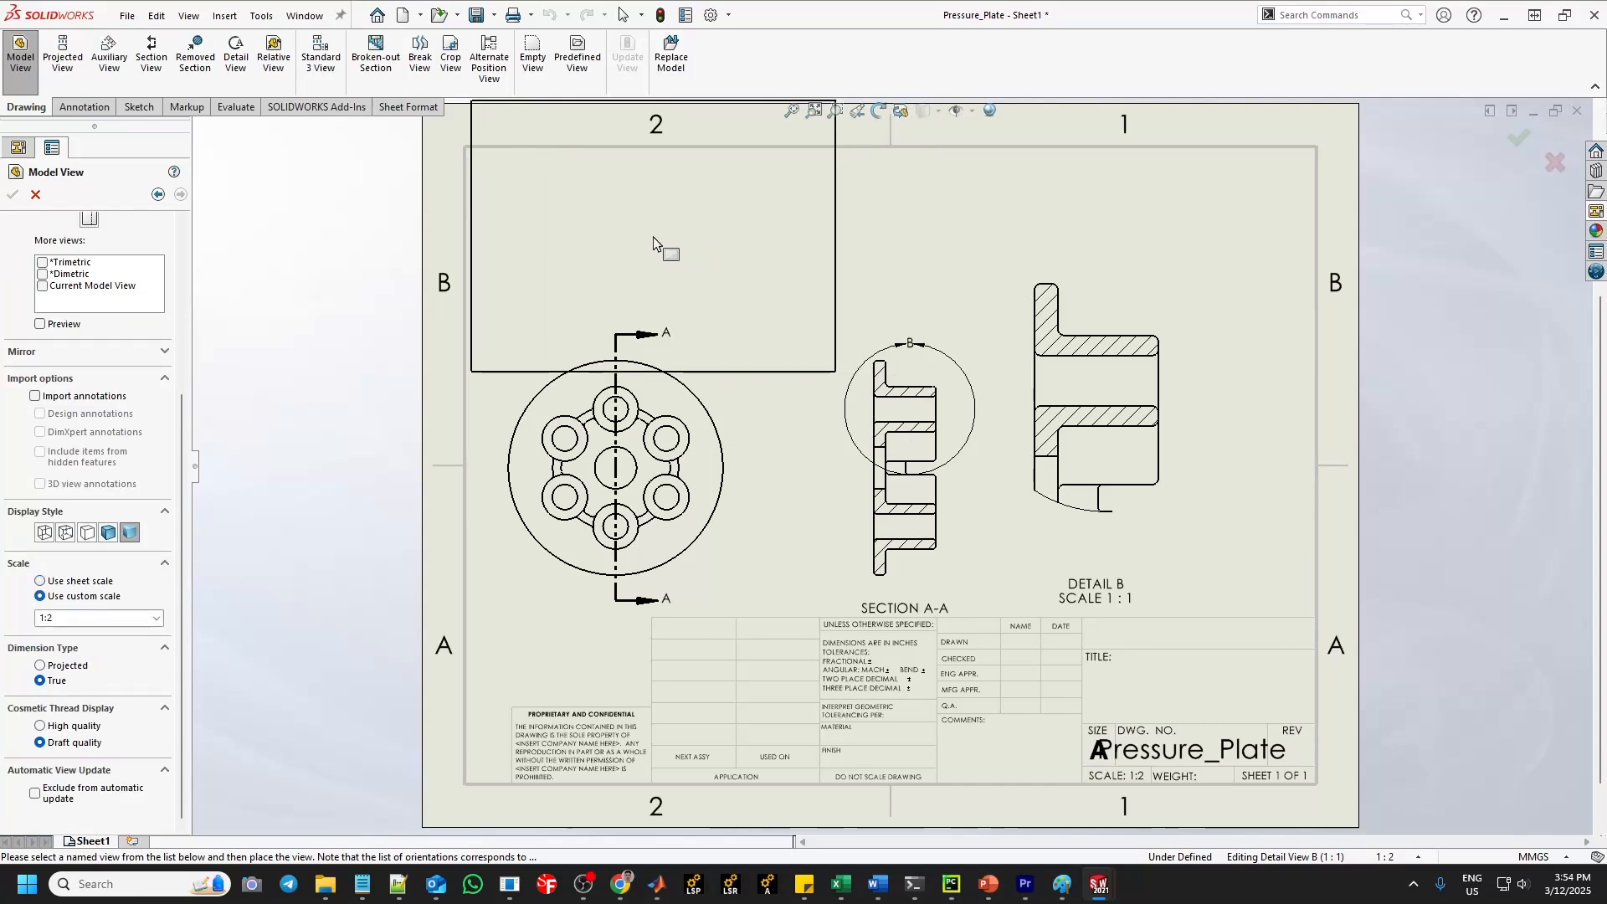
left_click(665, 193)
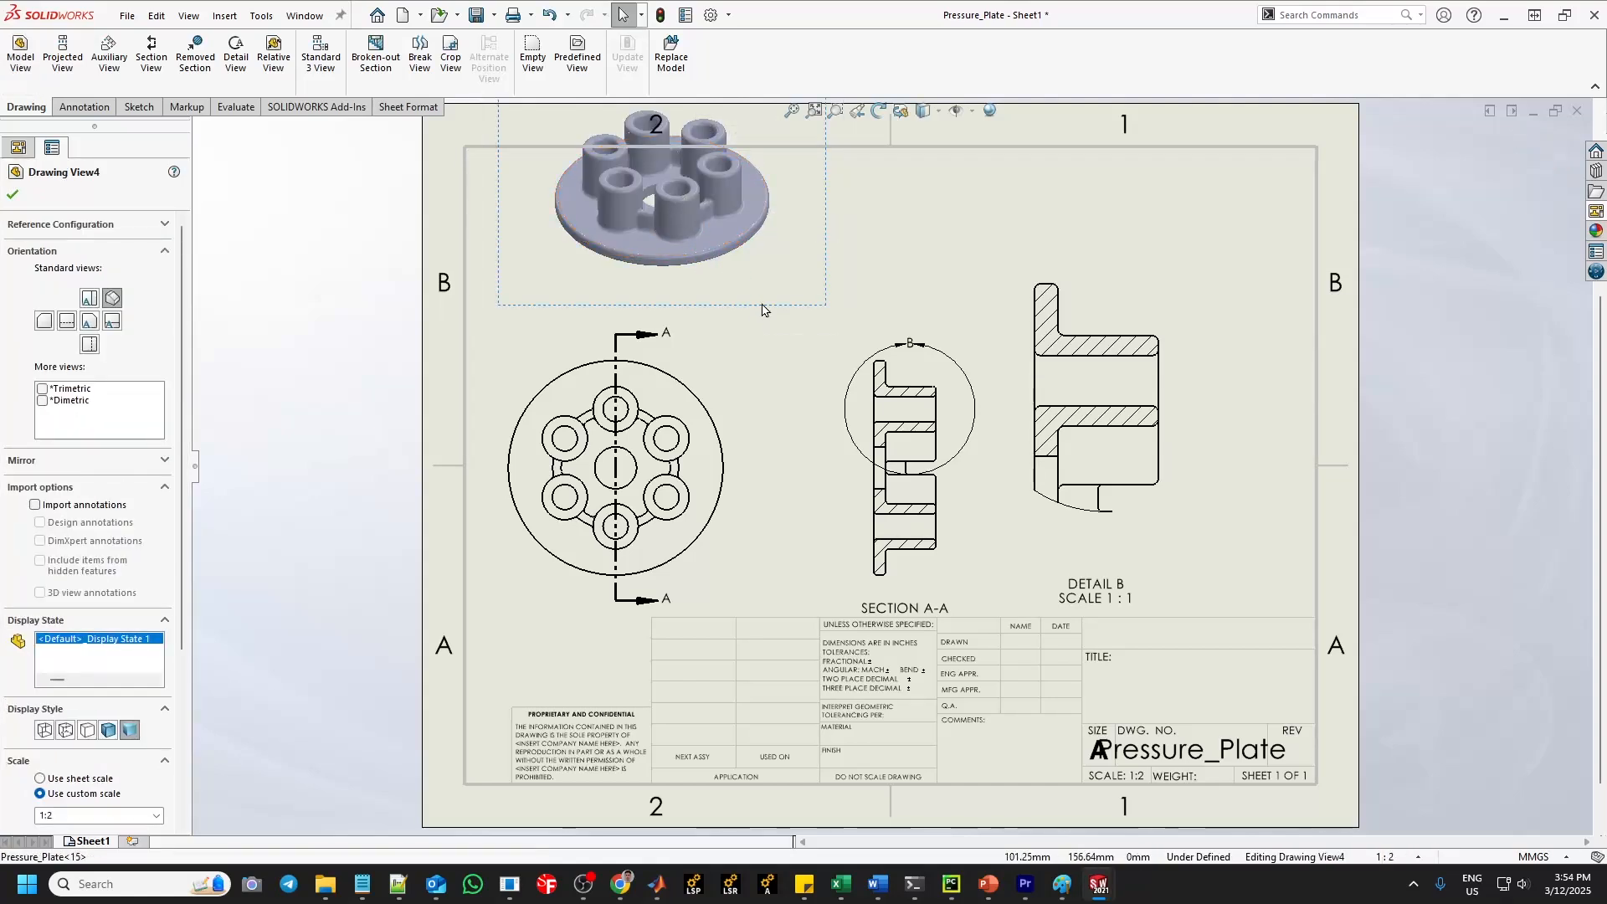
Move the isometric view down and left inside the sheet border, and shift the Top view slightly down and left to separate them.
mouse_move(785, 312)
left_mouse_down()
mouse_move(773, 346)
mouse_move(741, 352)
left_mouse_up()
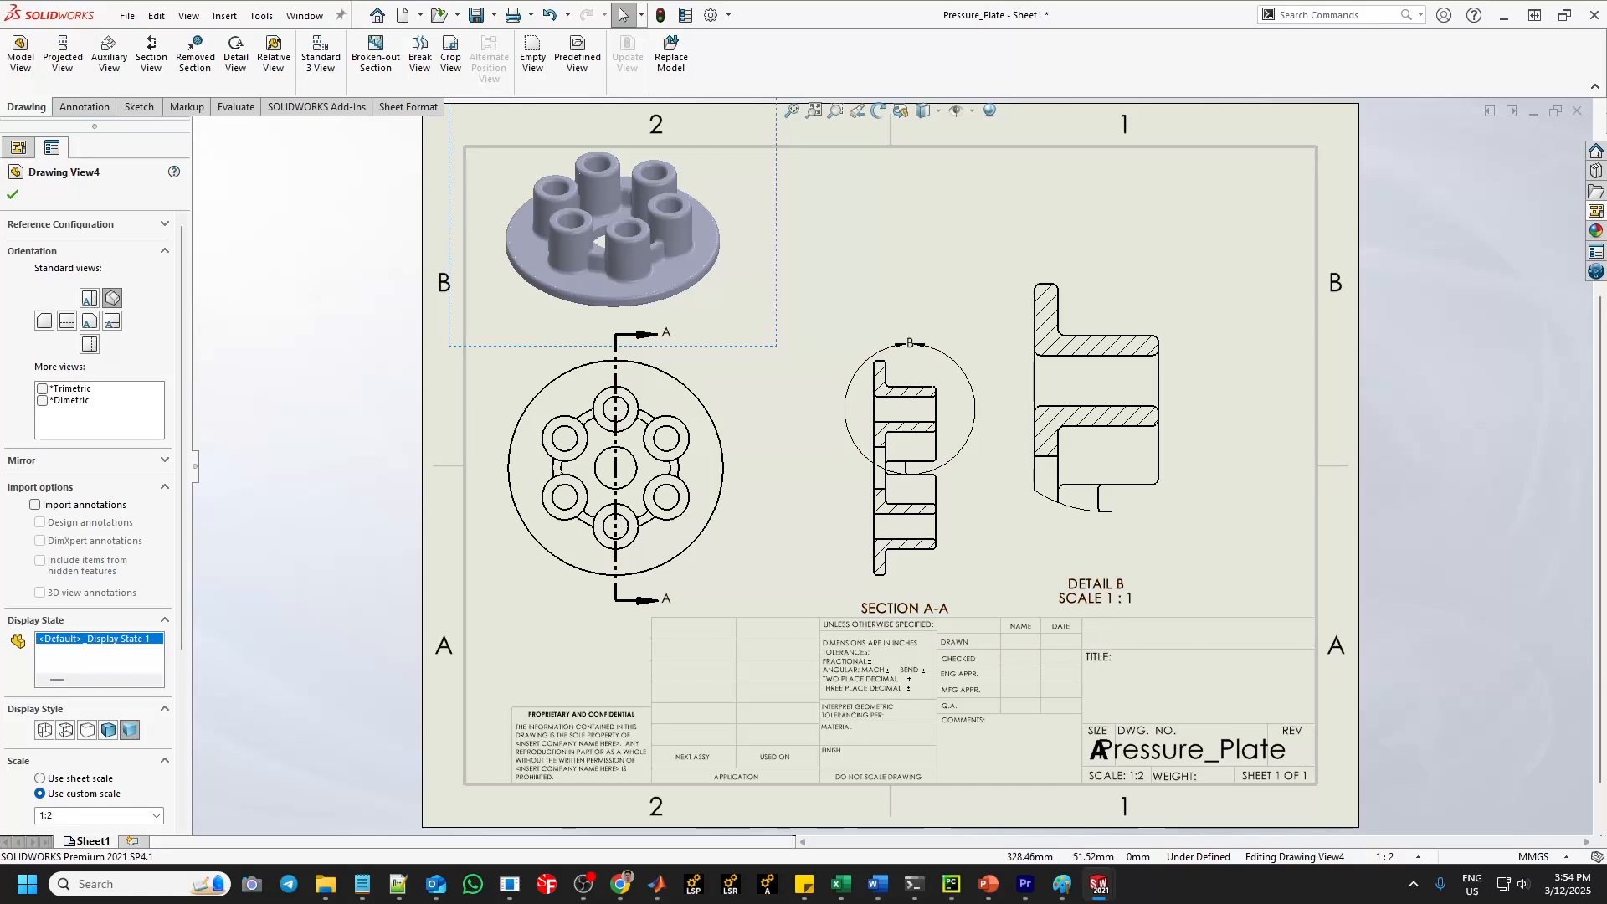
left_click(13, 198)
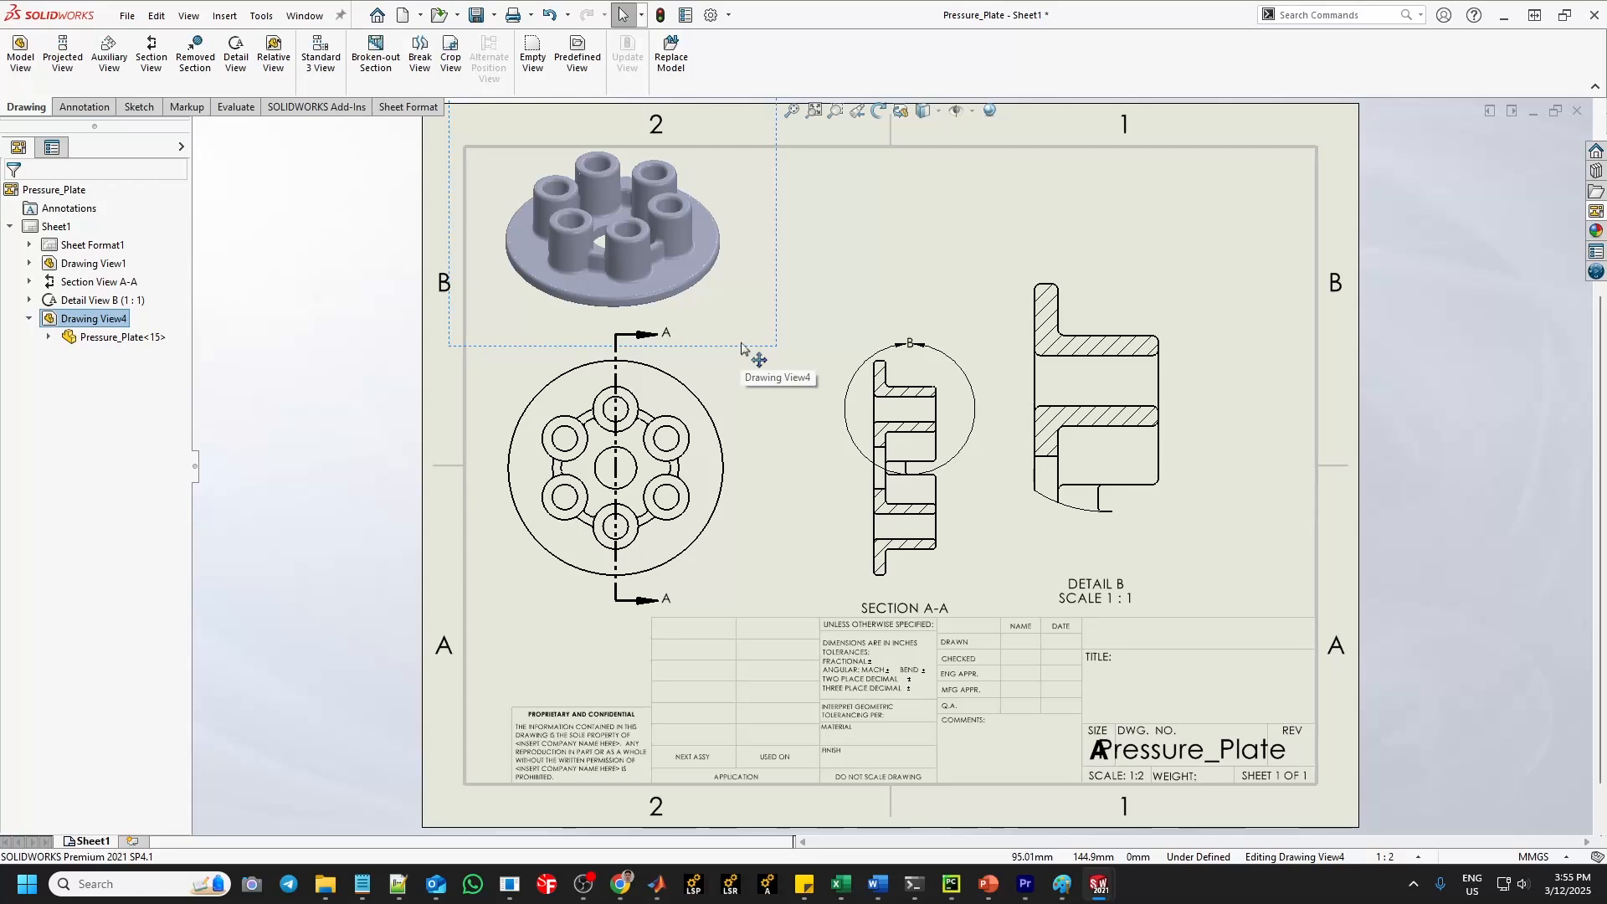
mouse_move(742, 348)
left_mouse_down()
mouse_move(763, 358)
mouse_move(743, 355)
left_mouse_up()
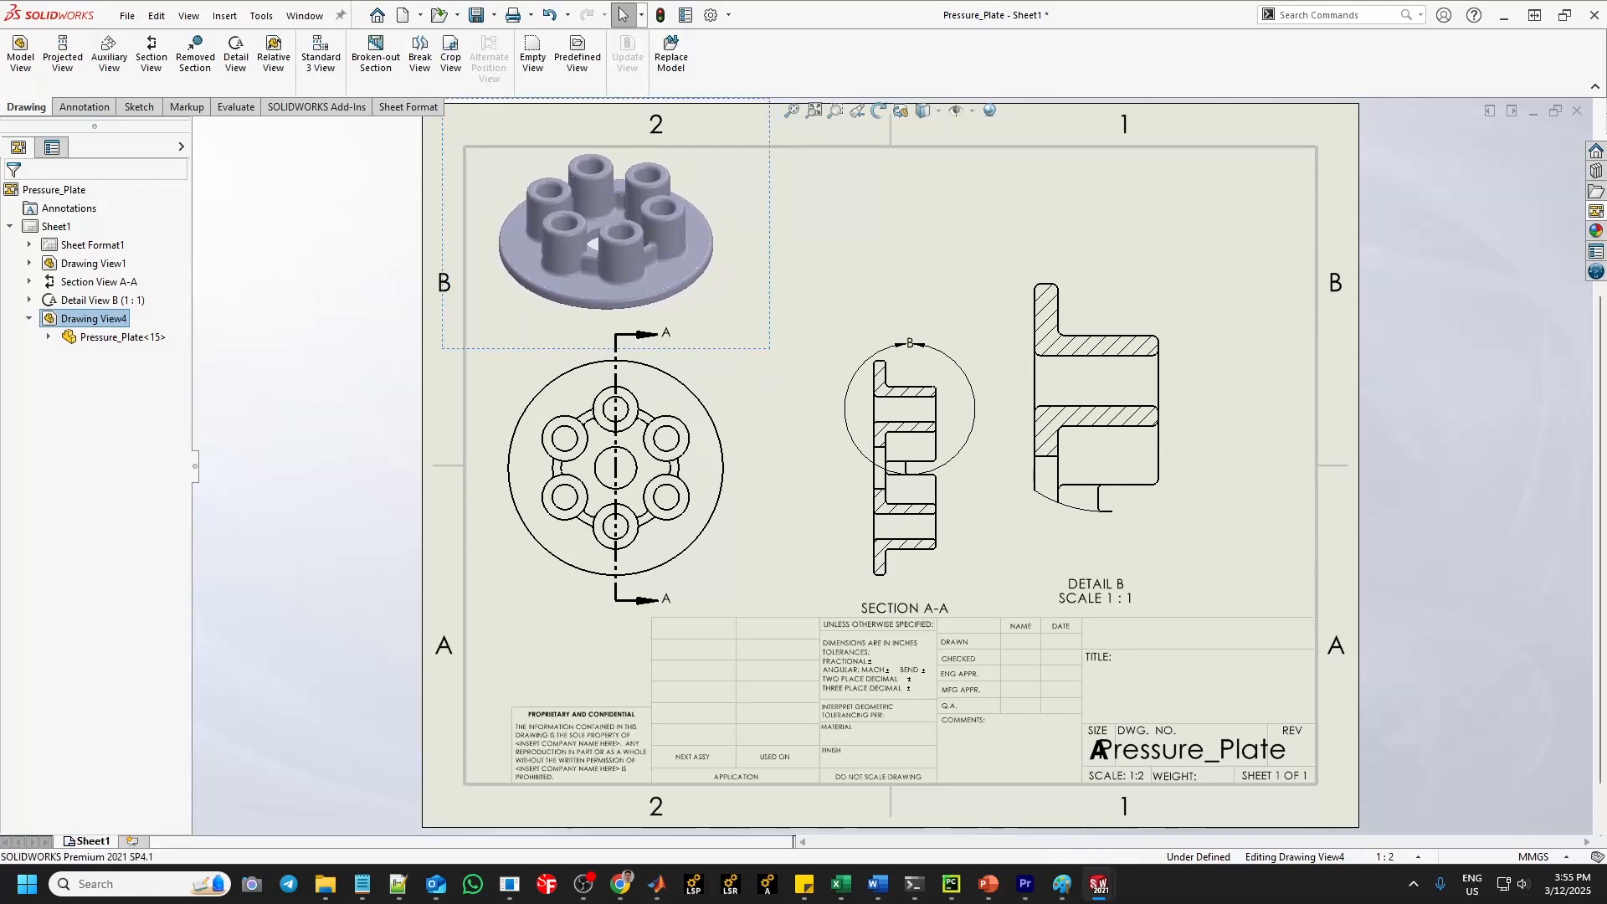
left_click(721, 542)
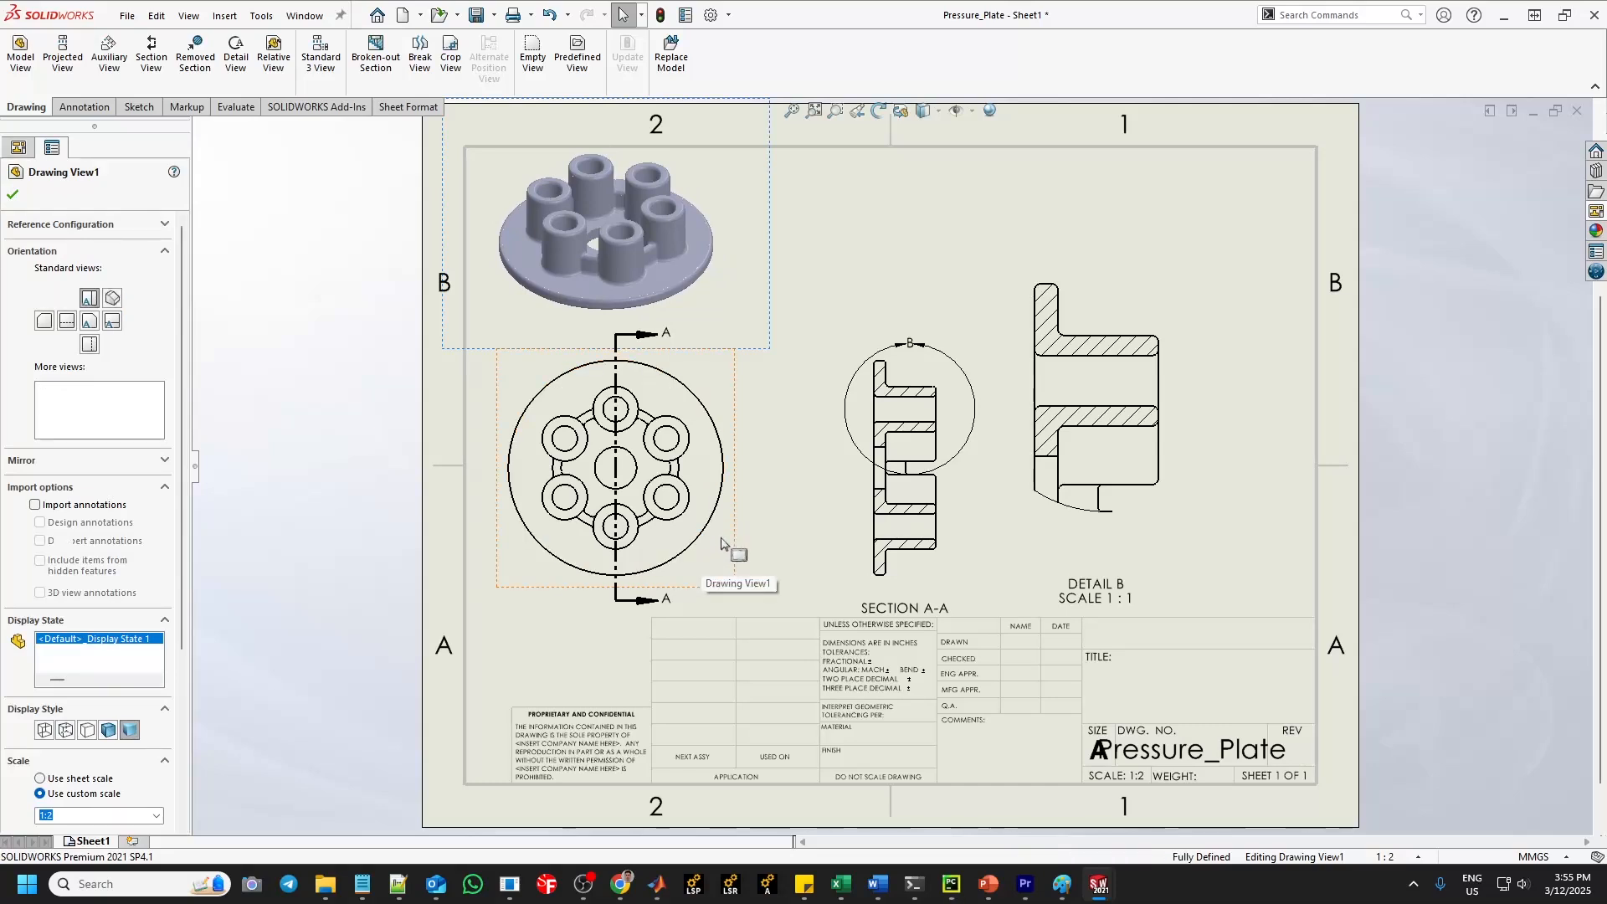
left_click_drag(688, 591, 678, 601)
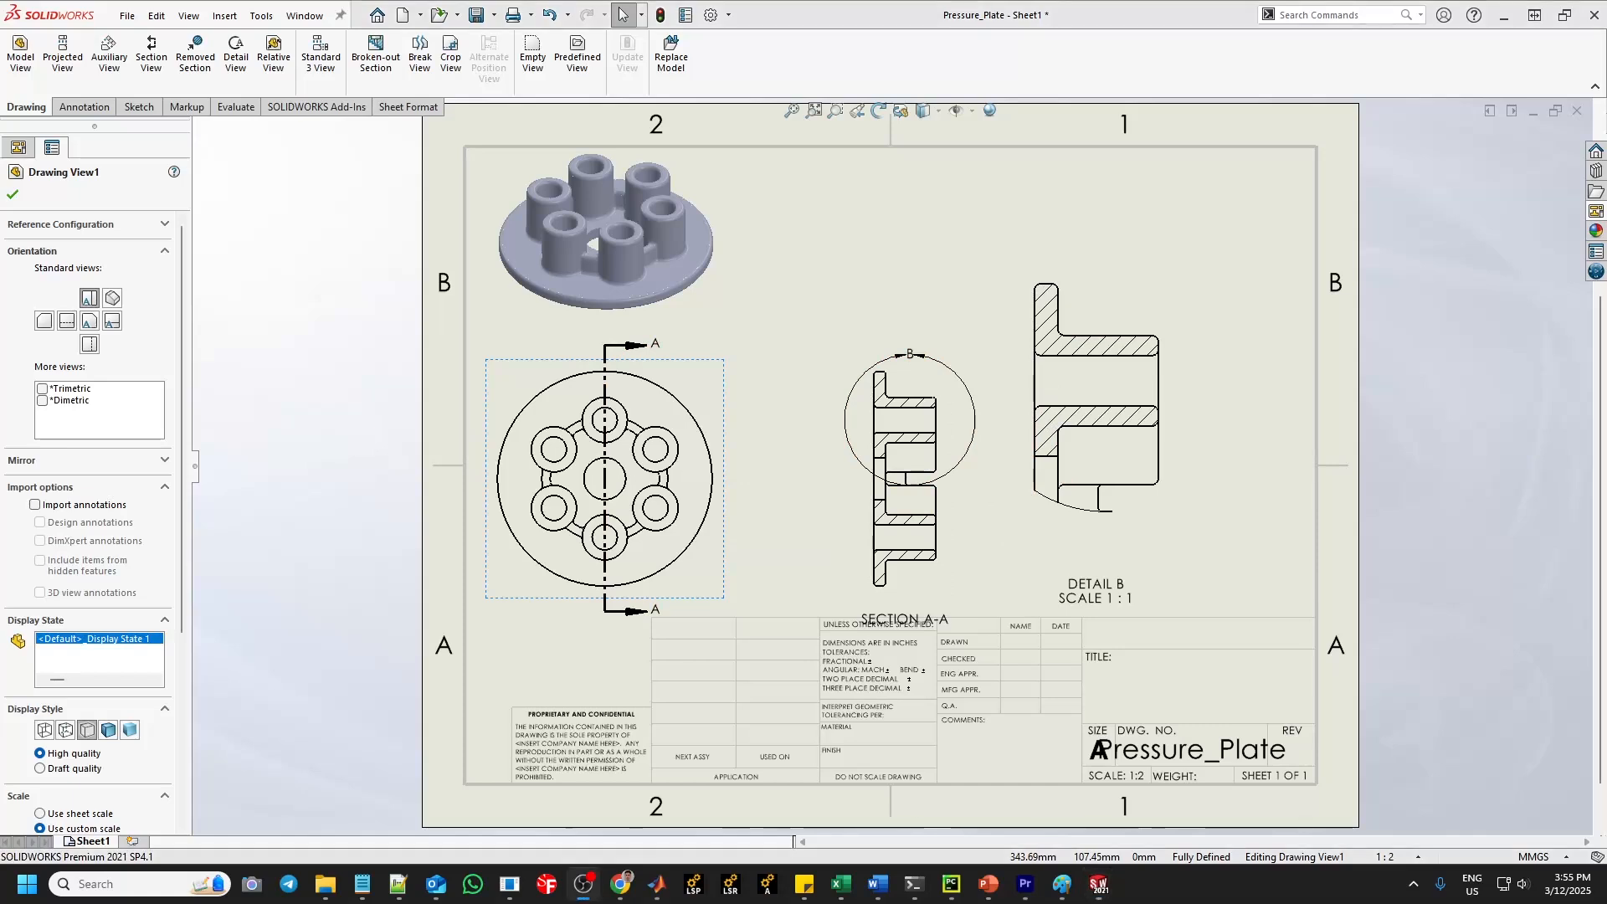
left_click(13, 196)
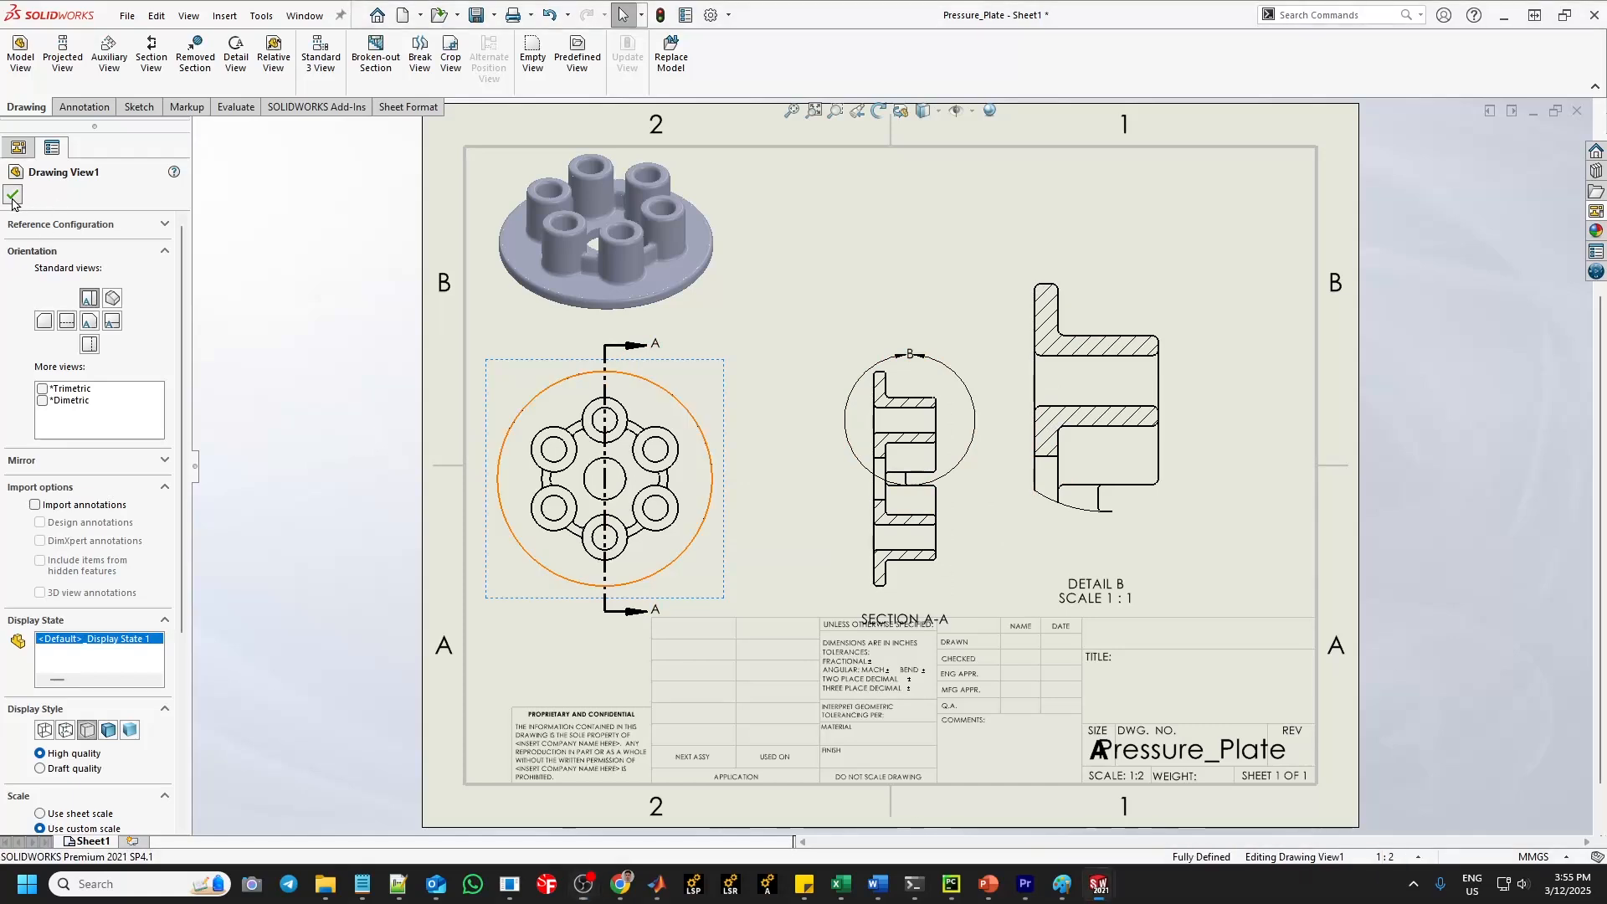
Add a center mark to one outer boss circle in the Top view and propagate it around the circular pattern of six bosses.
left_click(85, 108)
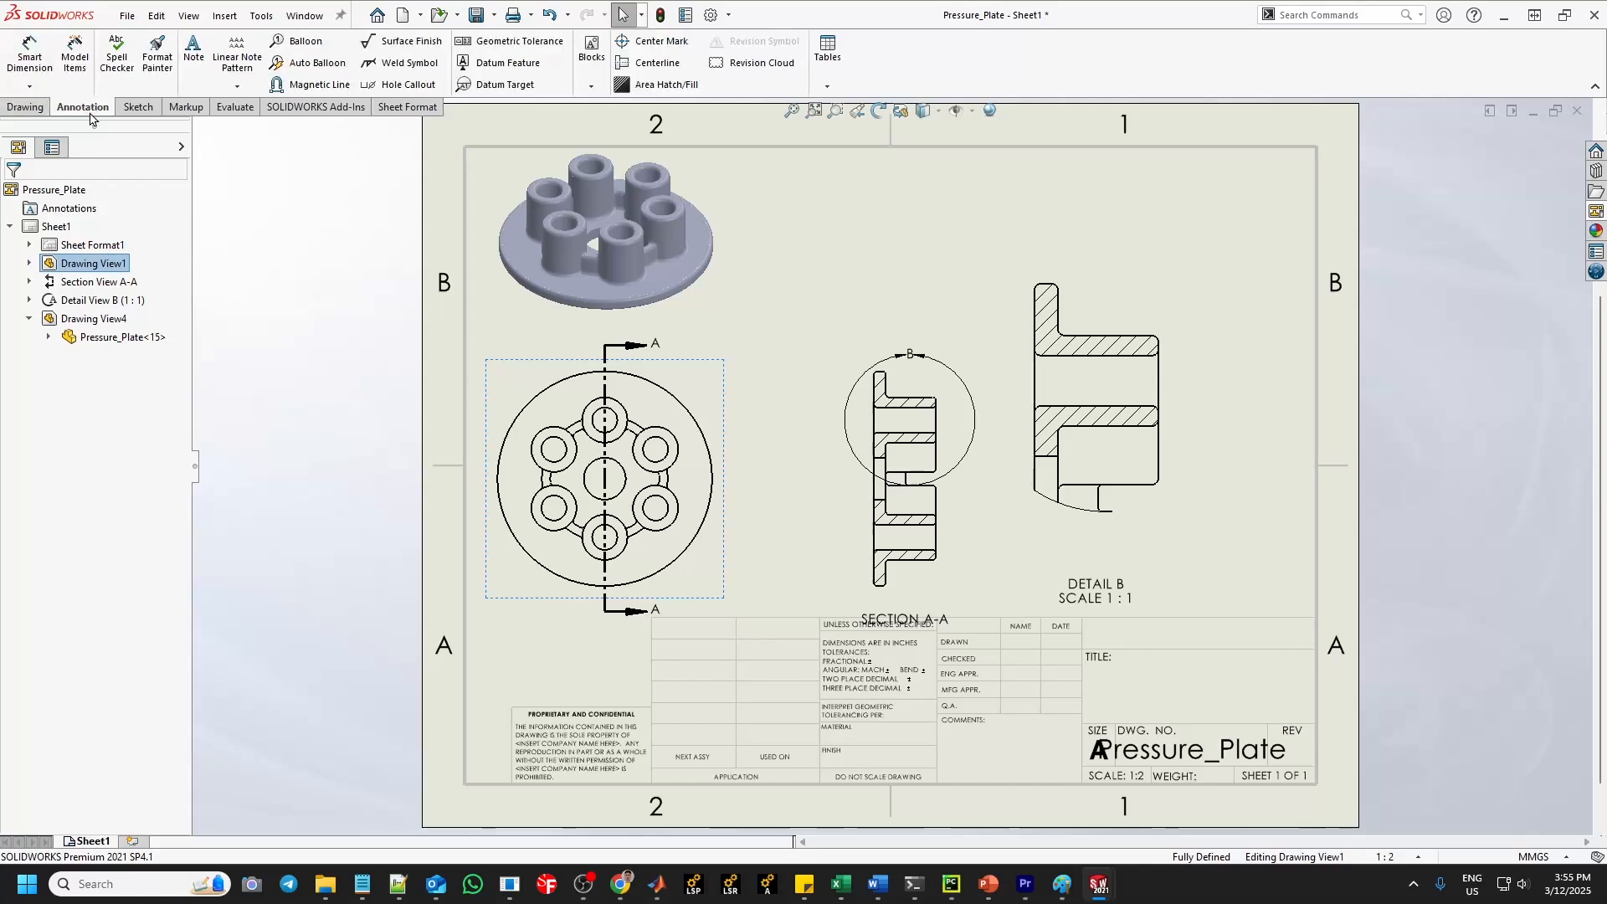
left_click(661, 42)
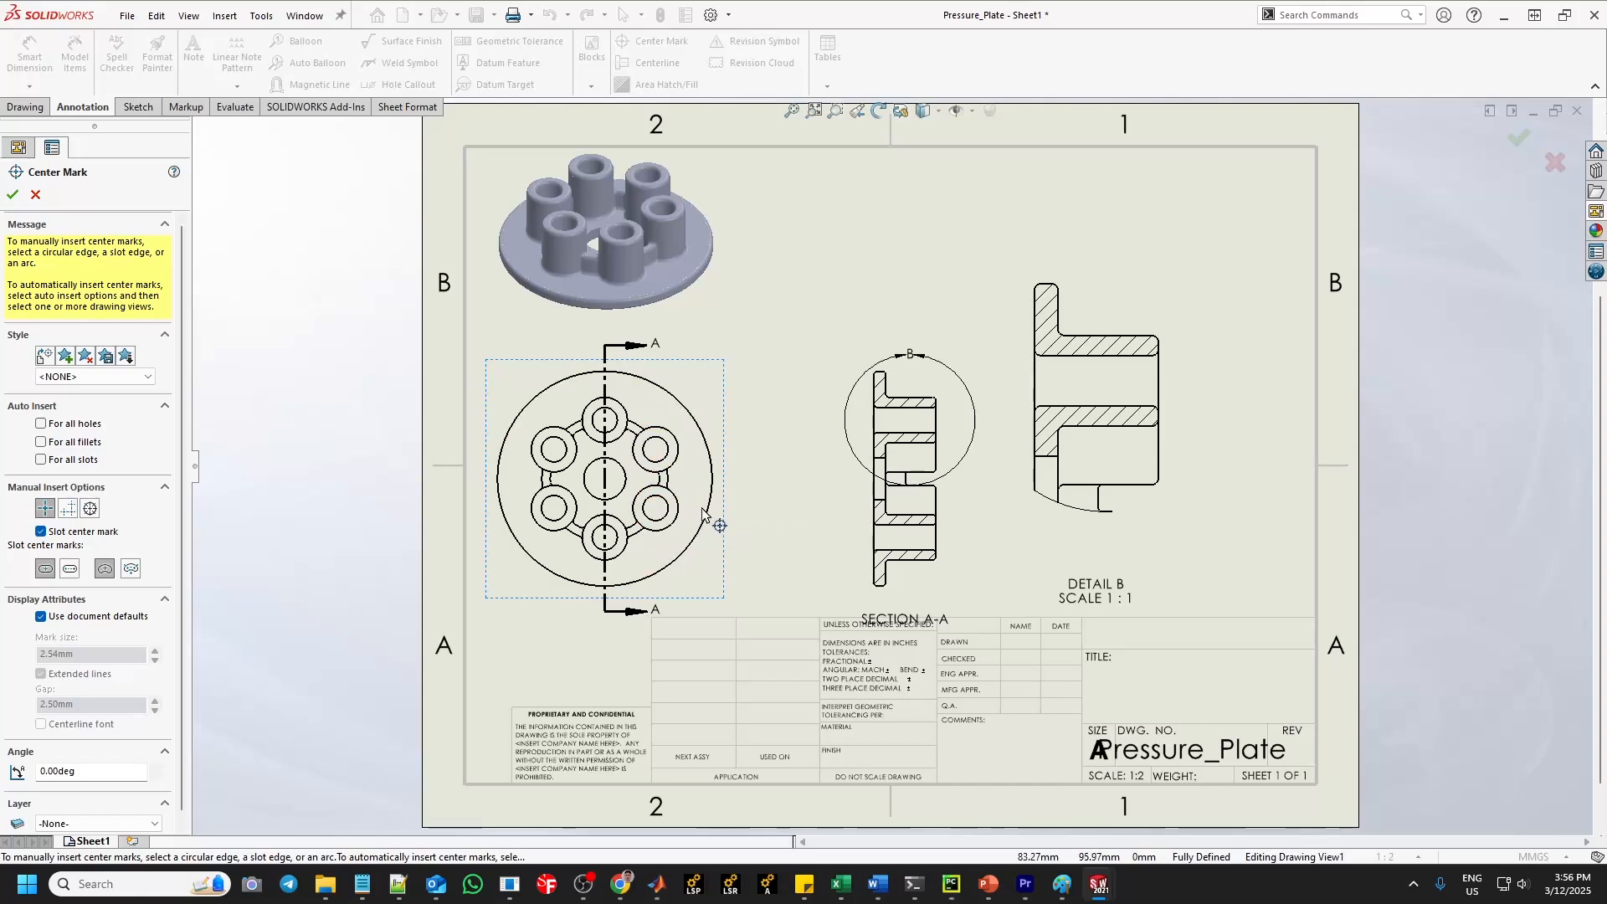
left_click(675, 443)
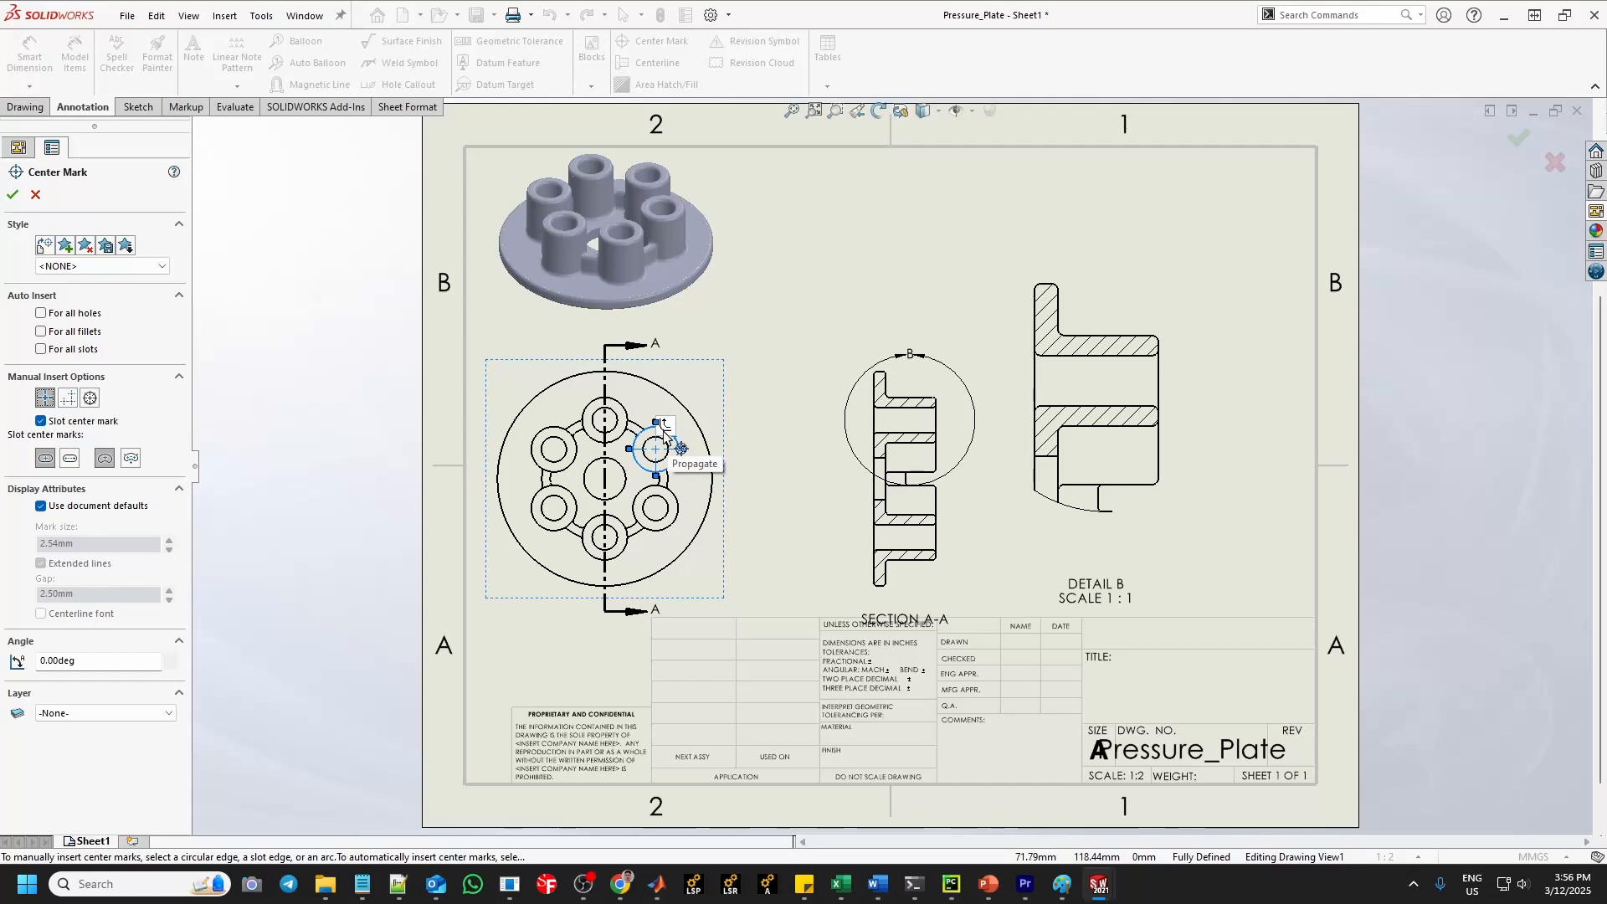
left_click(679, 448)
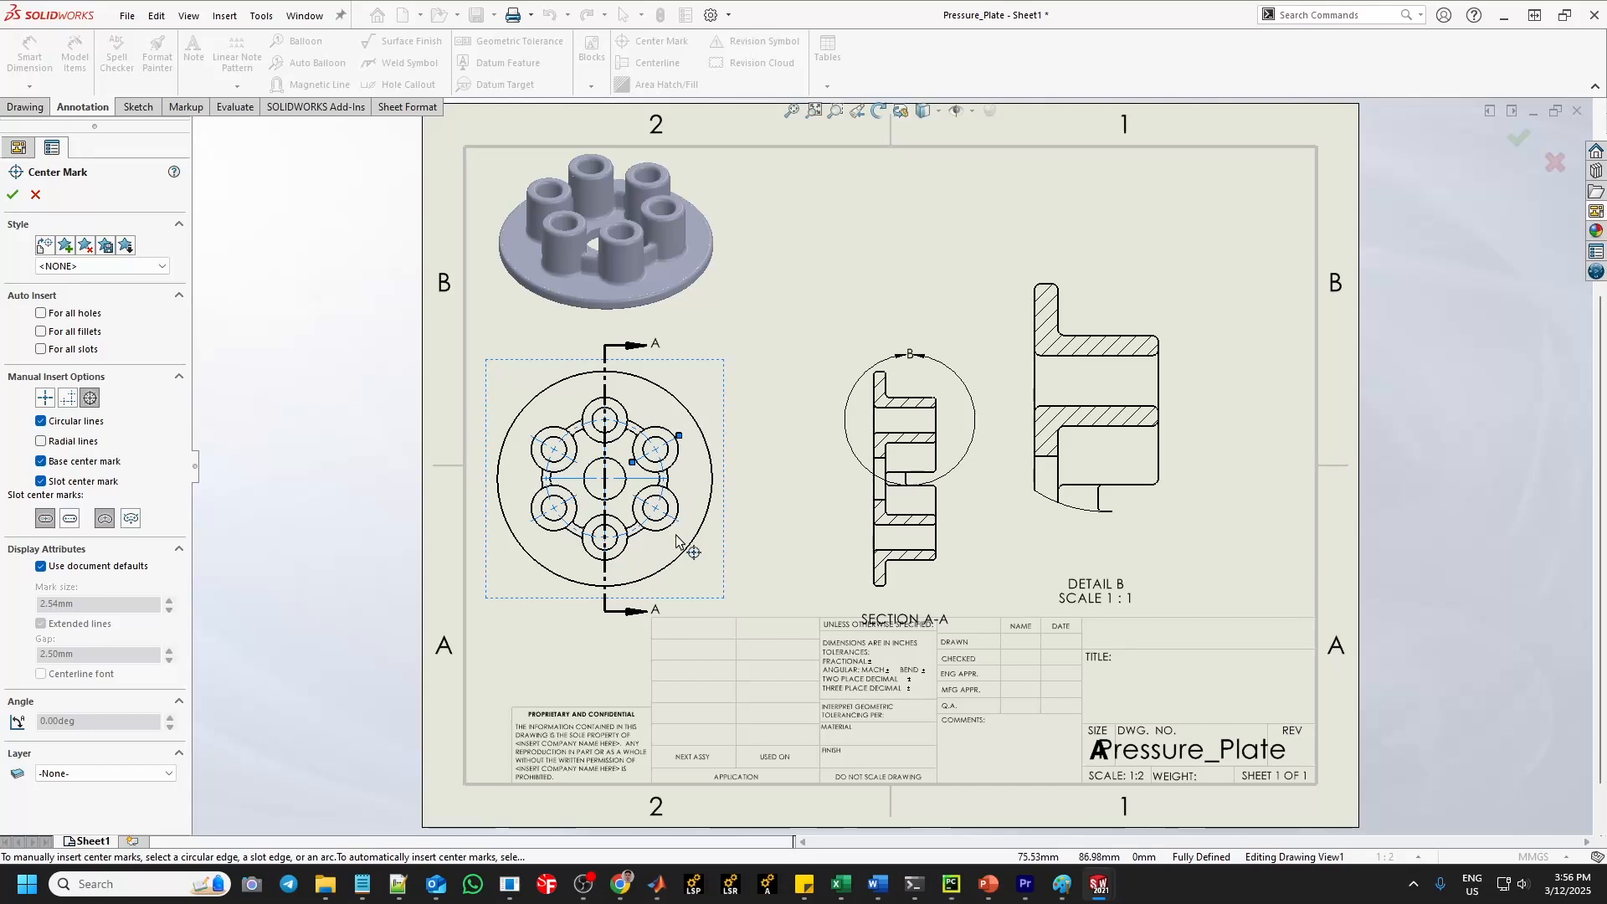
left_click(13, 196)
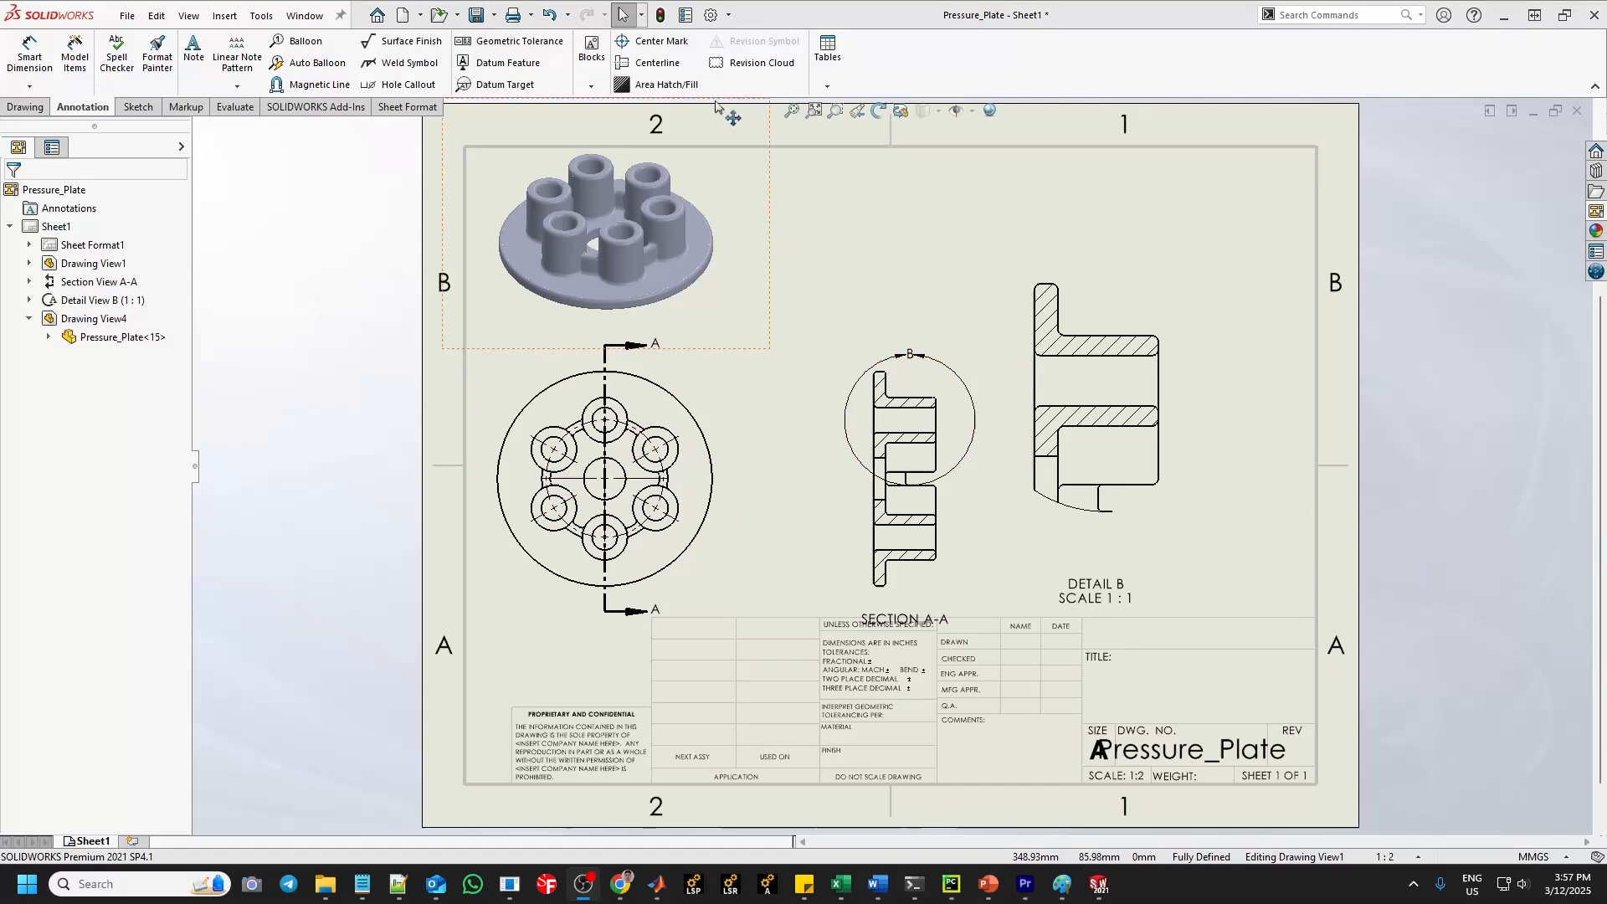
Add centerlines to the two boss holes and the central hole in Section A-A and to the boss hole in Detail B.
left_click(671, 71)
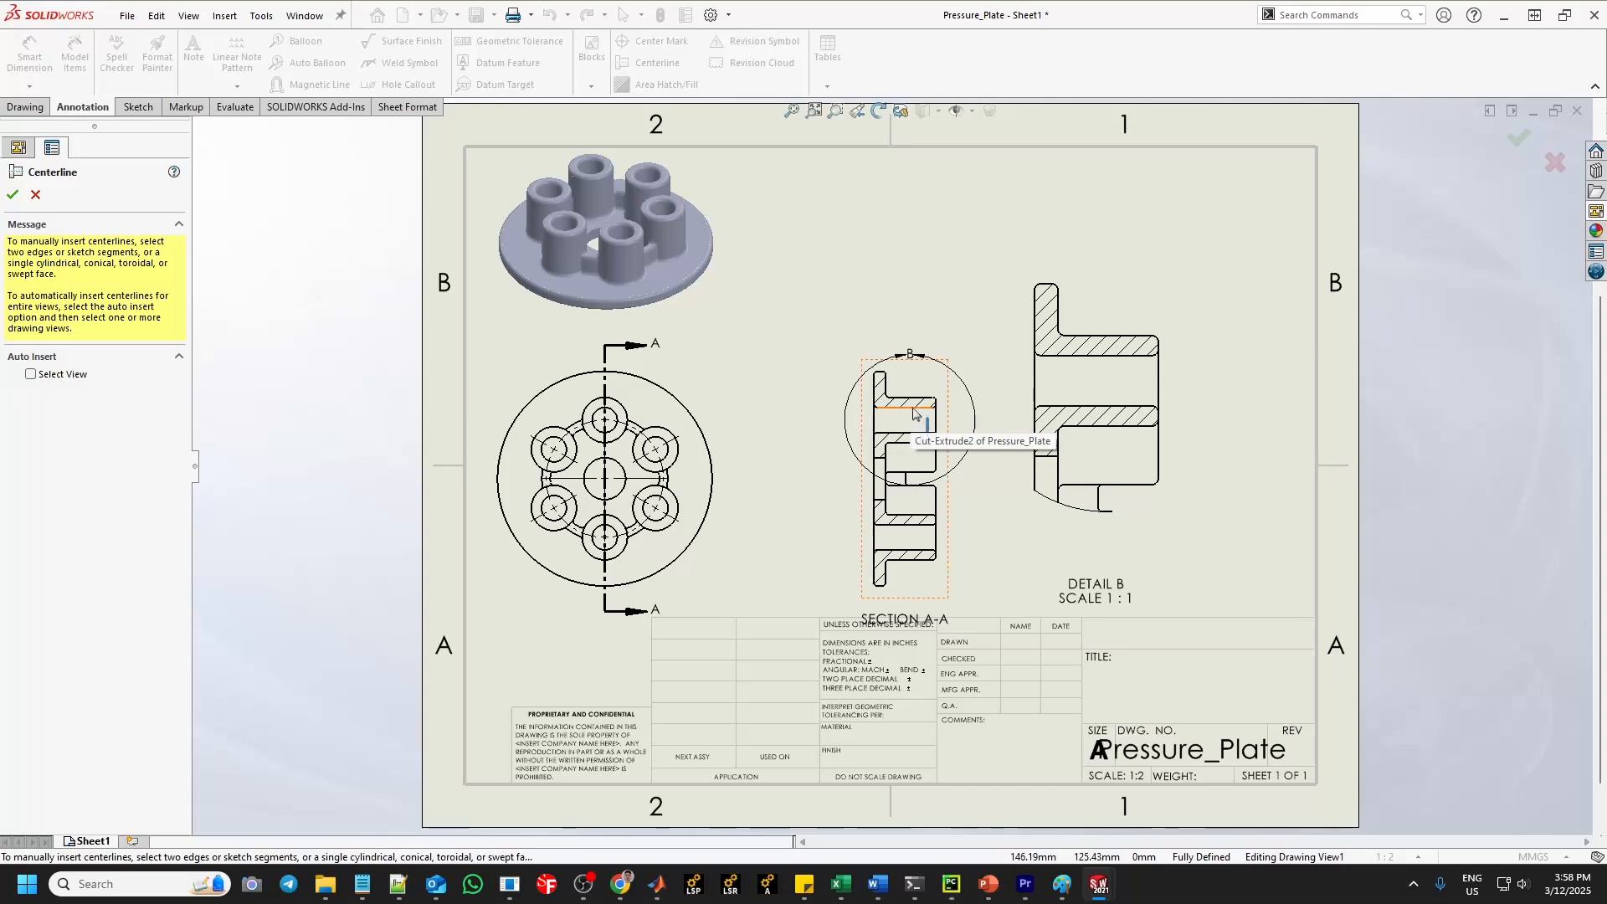
left_click(913, 409)
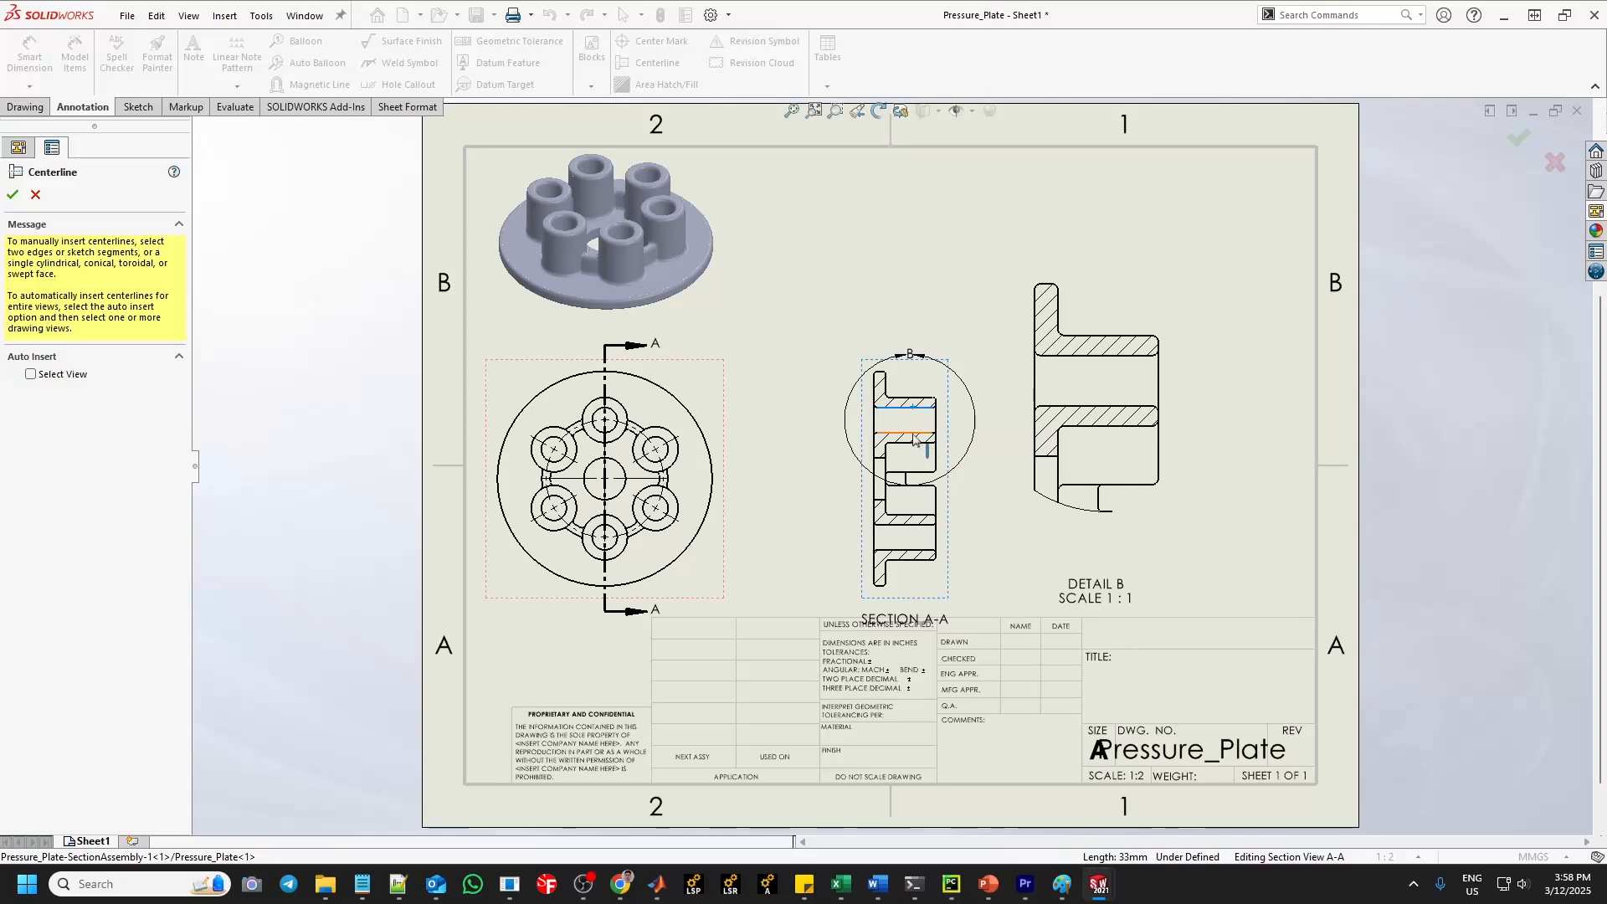
left_click(913, 436)
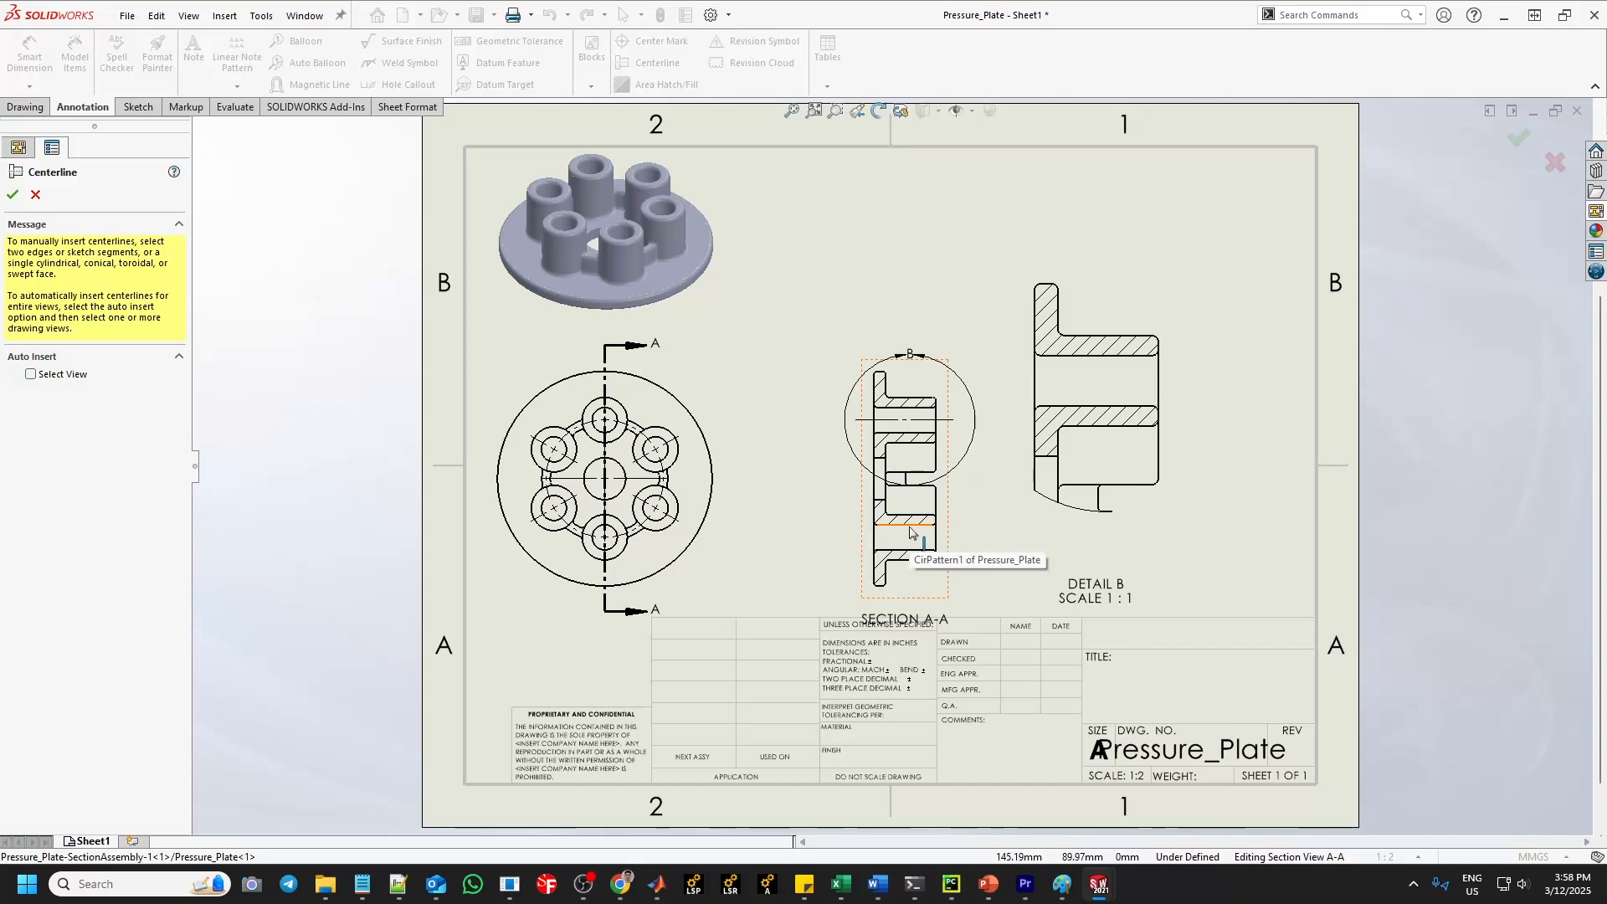
left_click(911, 525)
left_click(914, 550)
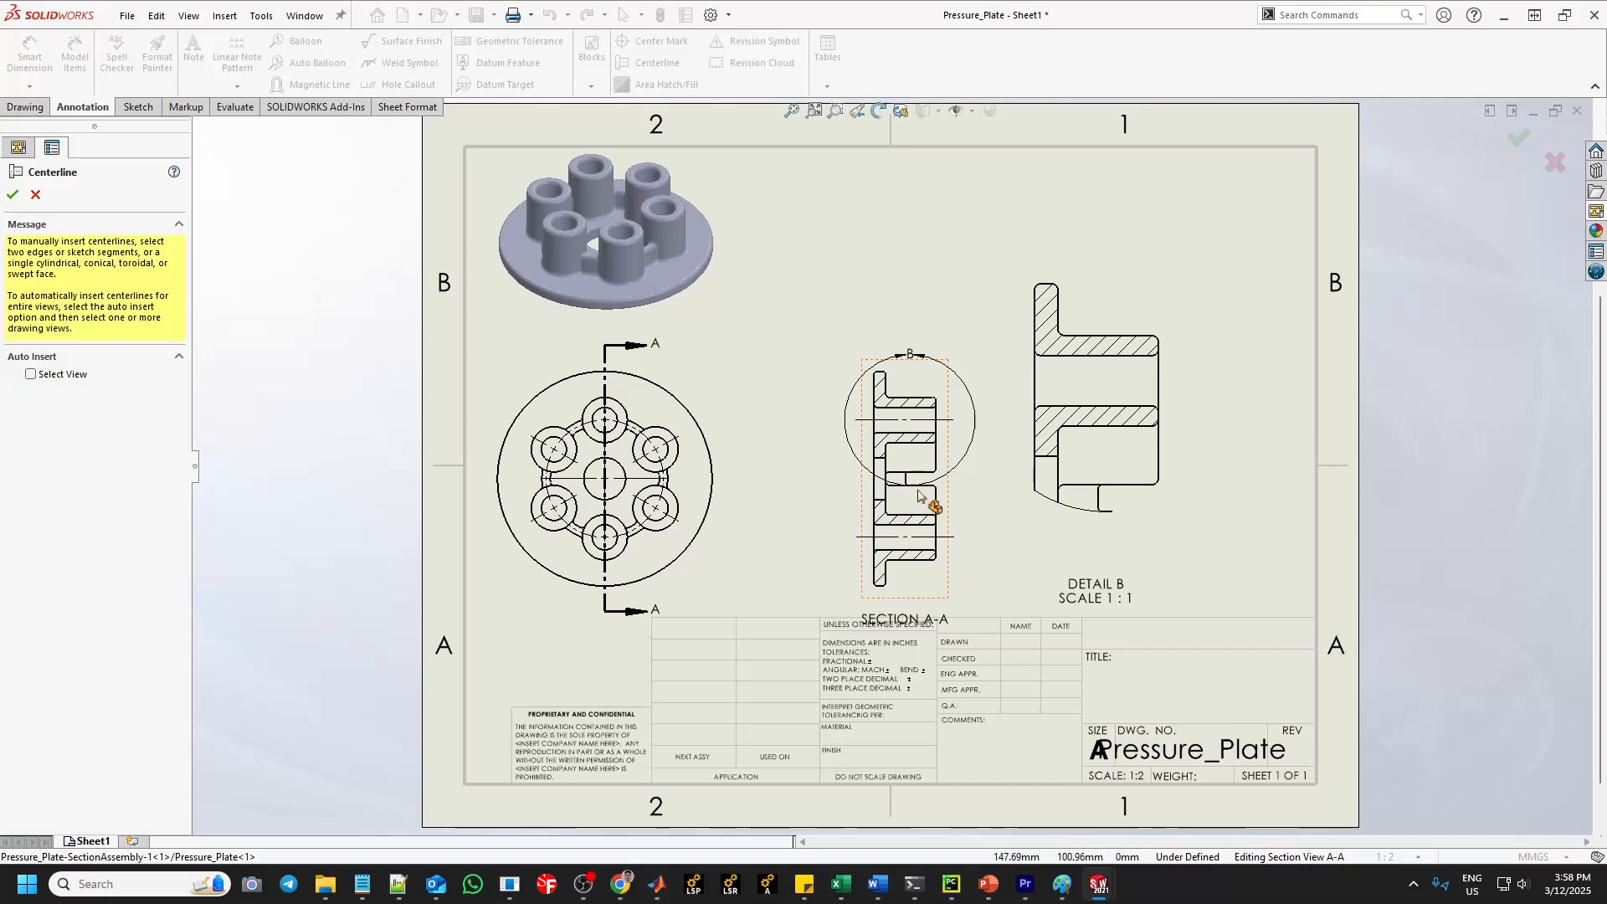
left_click(1113, 355)
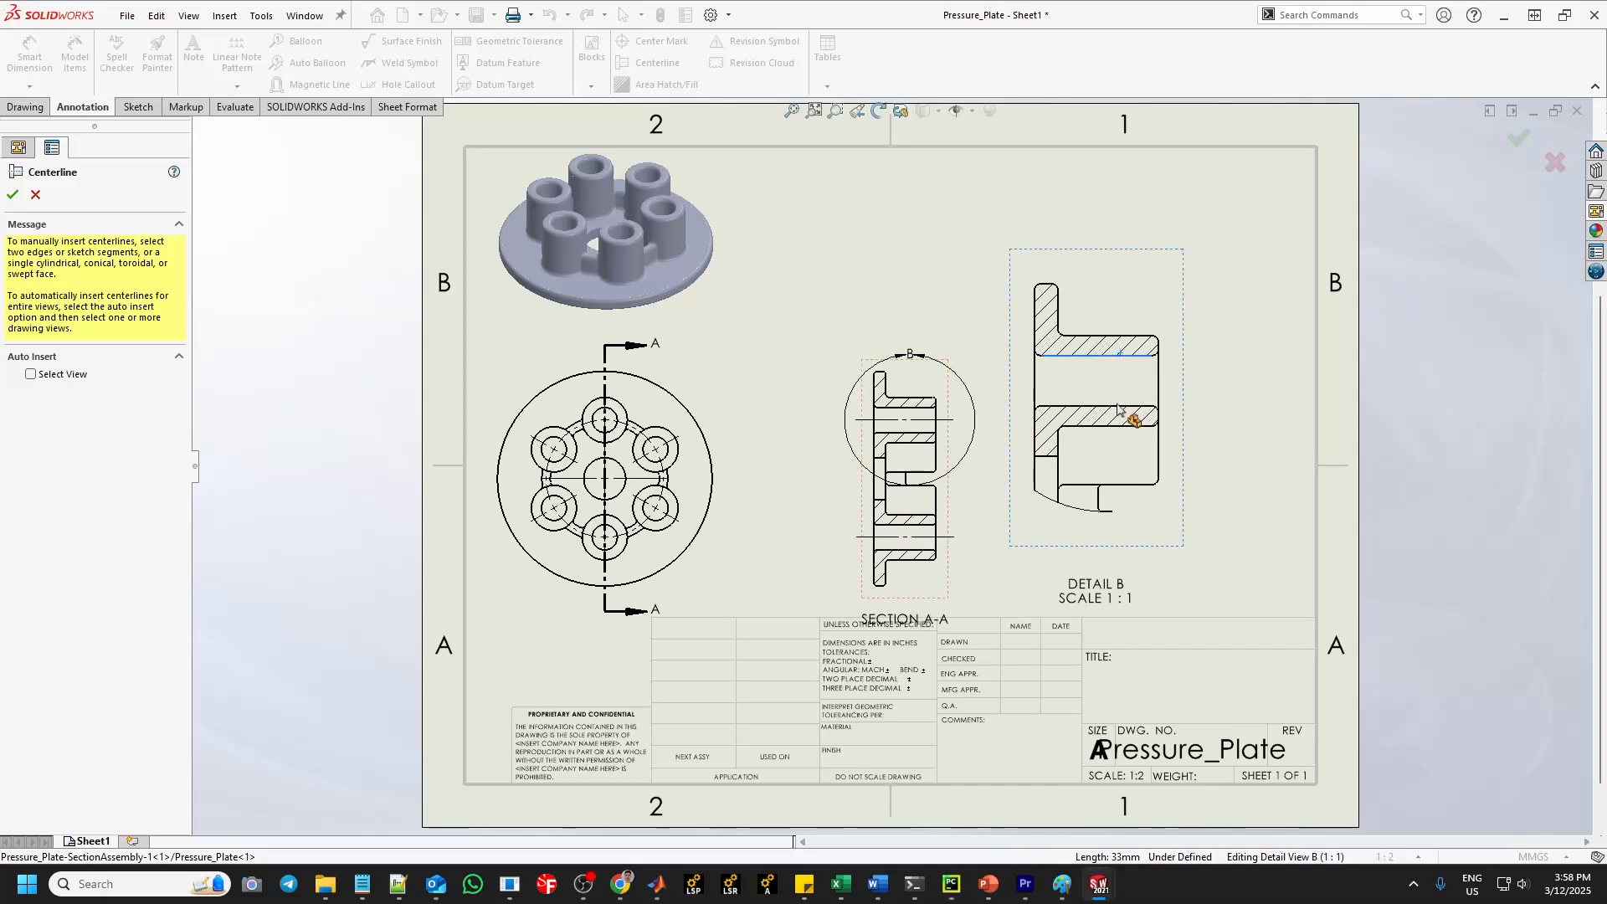
left_click(1117, 408)
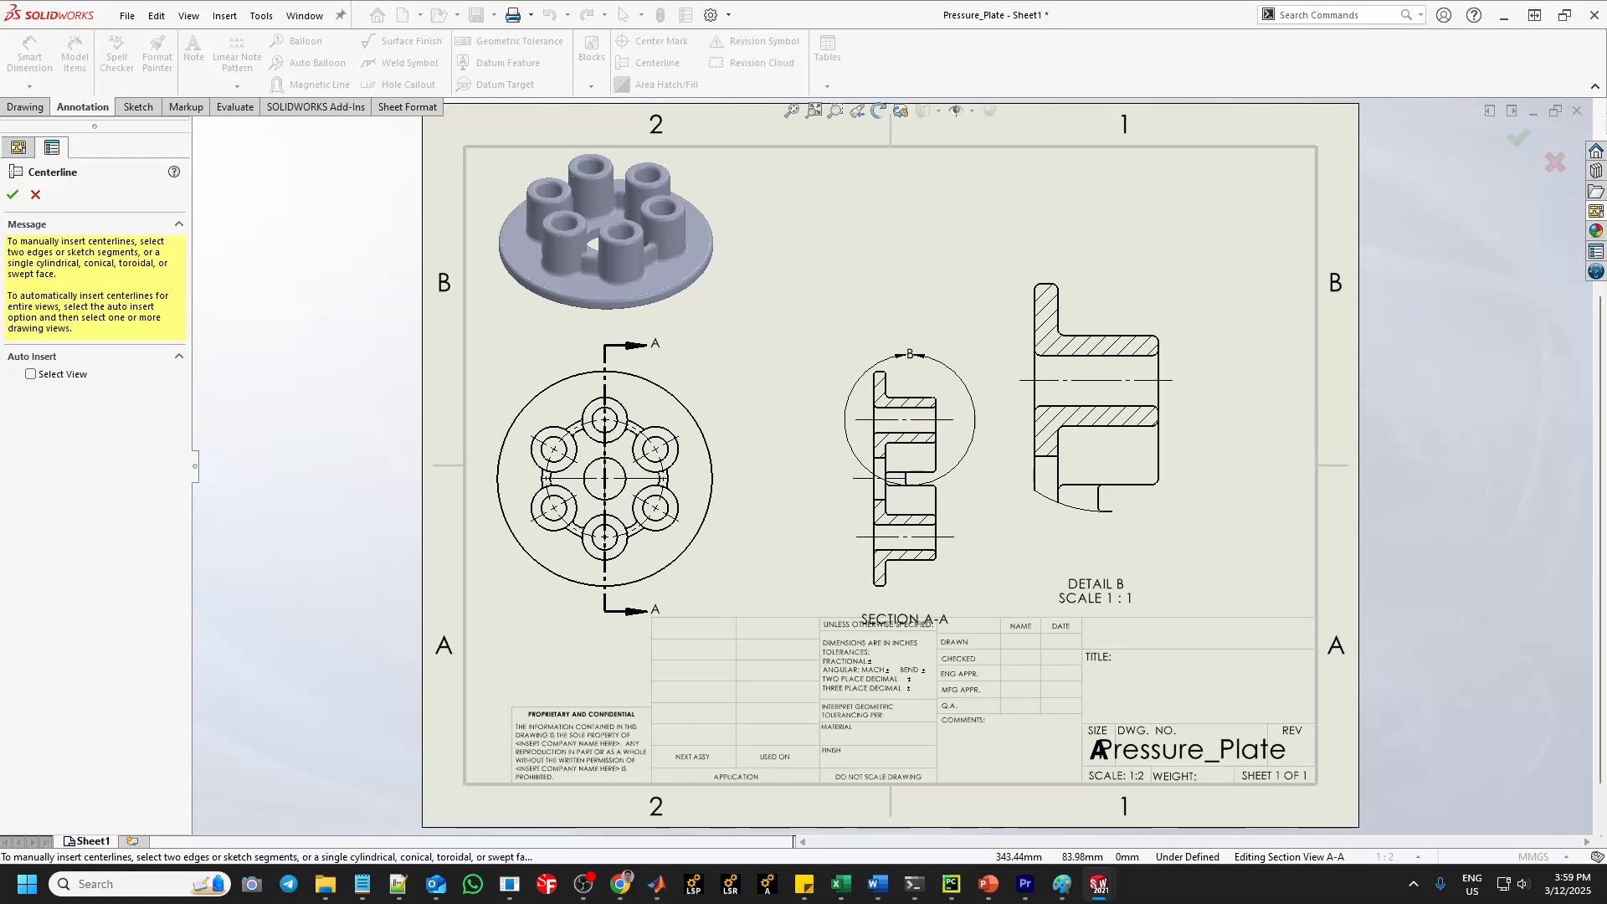
left_click(13, 196)
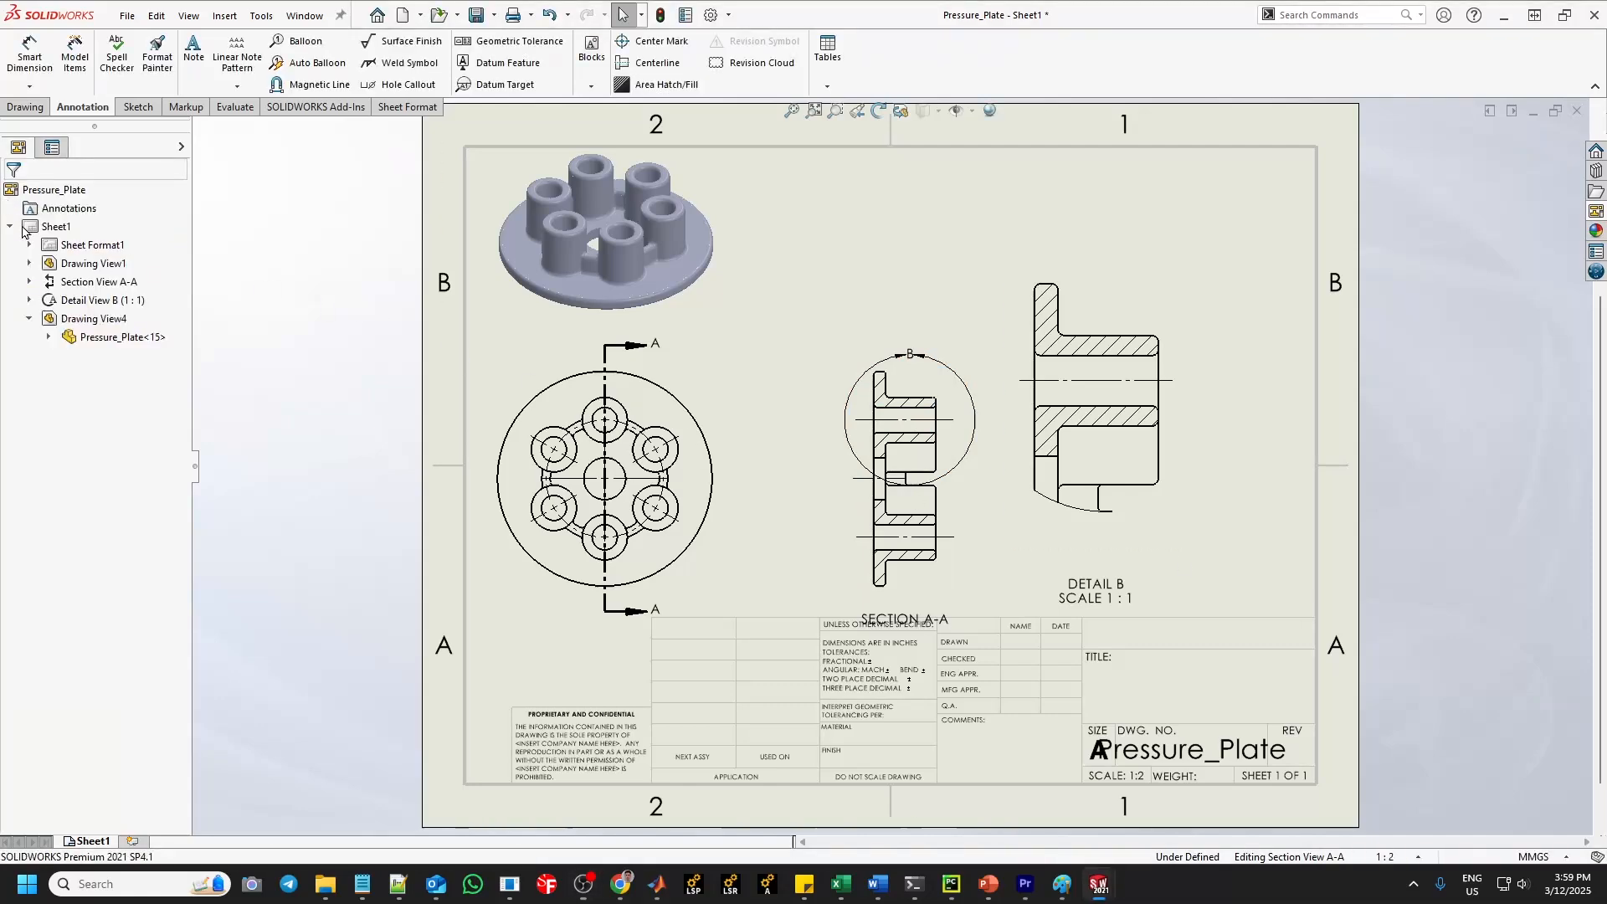
Switch the document's unit system to IPS and back to MMGS (millimeter, gram, second) in the document properties.
left_click(709, 17)
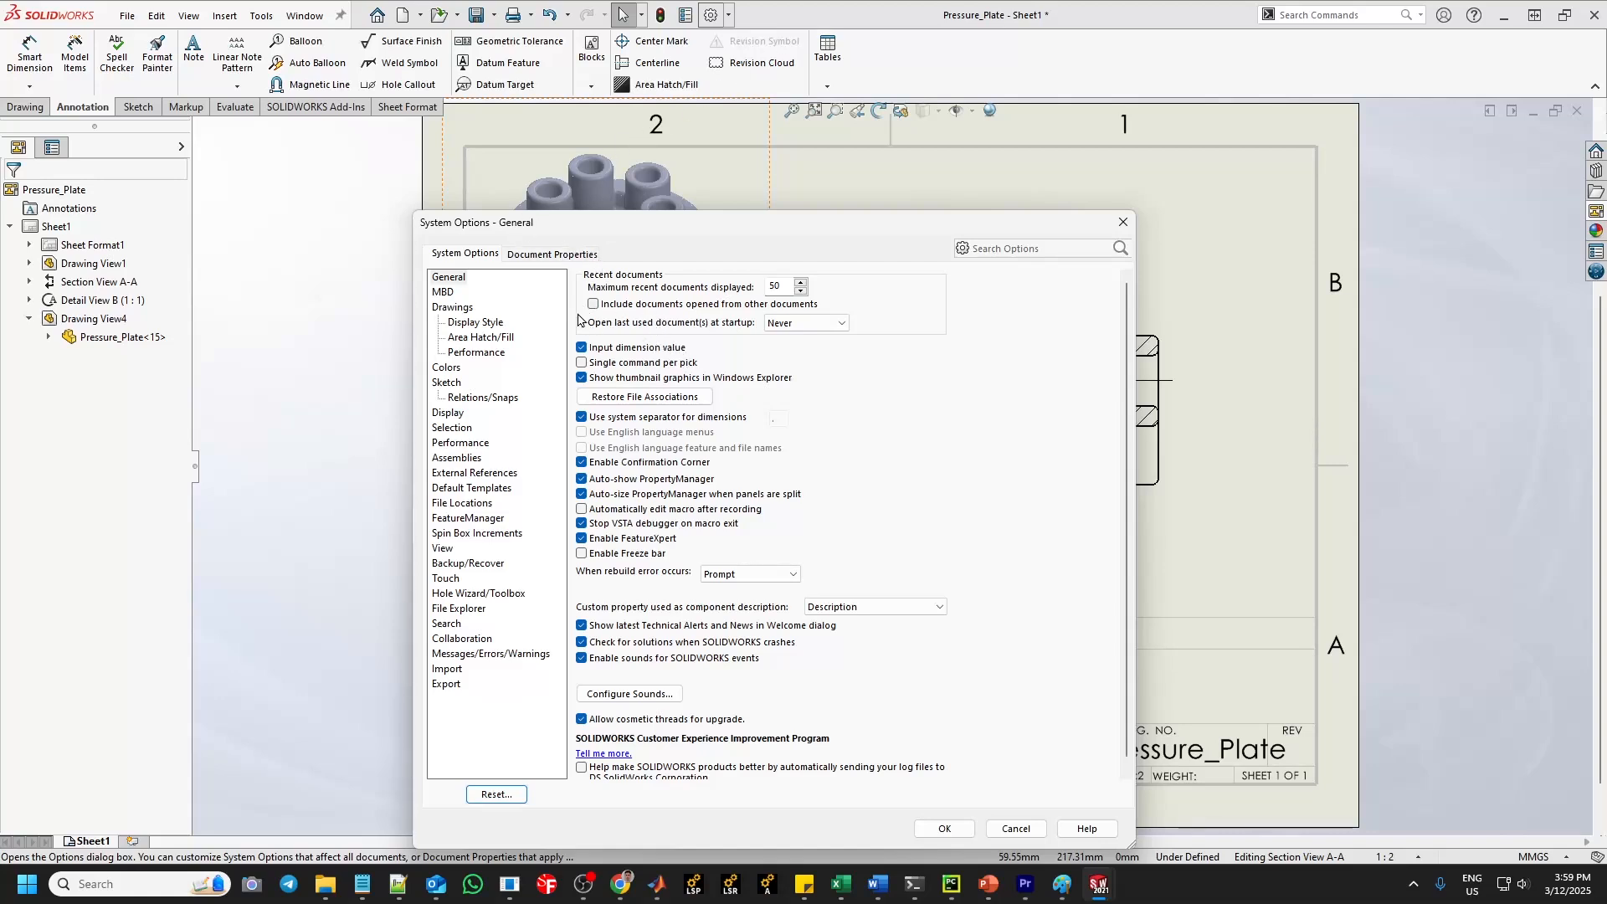
left_click(553, 256)
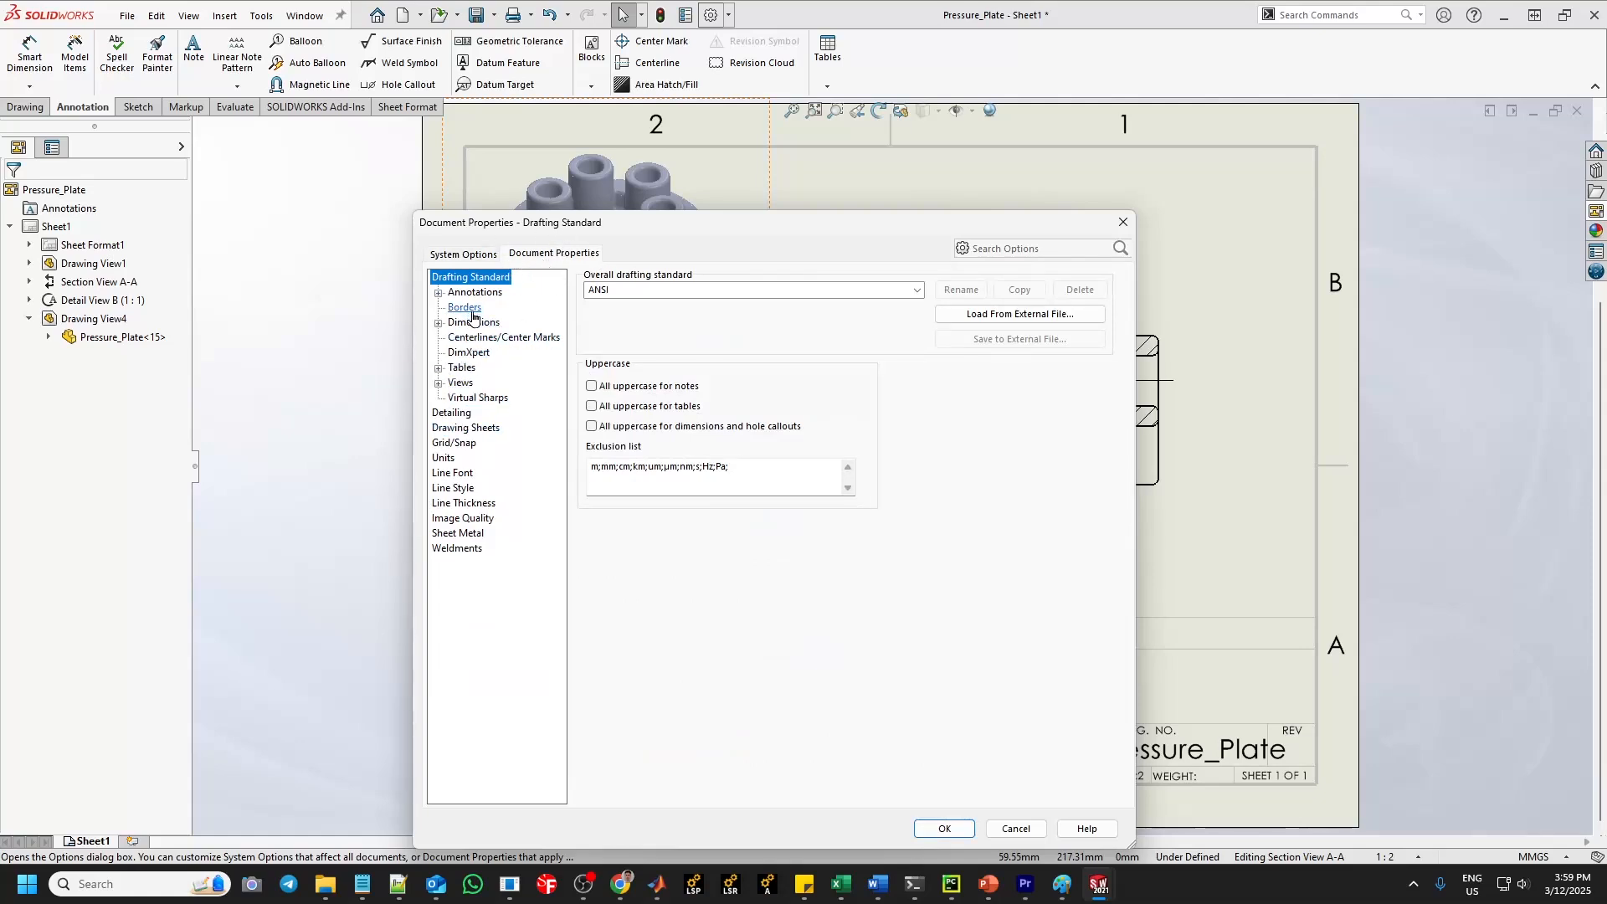
left_click(442, 459)
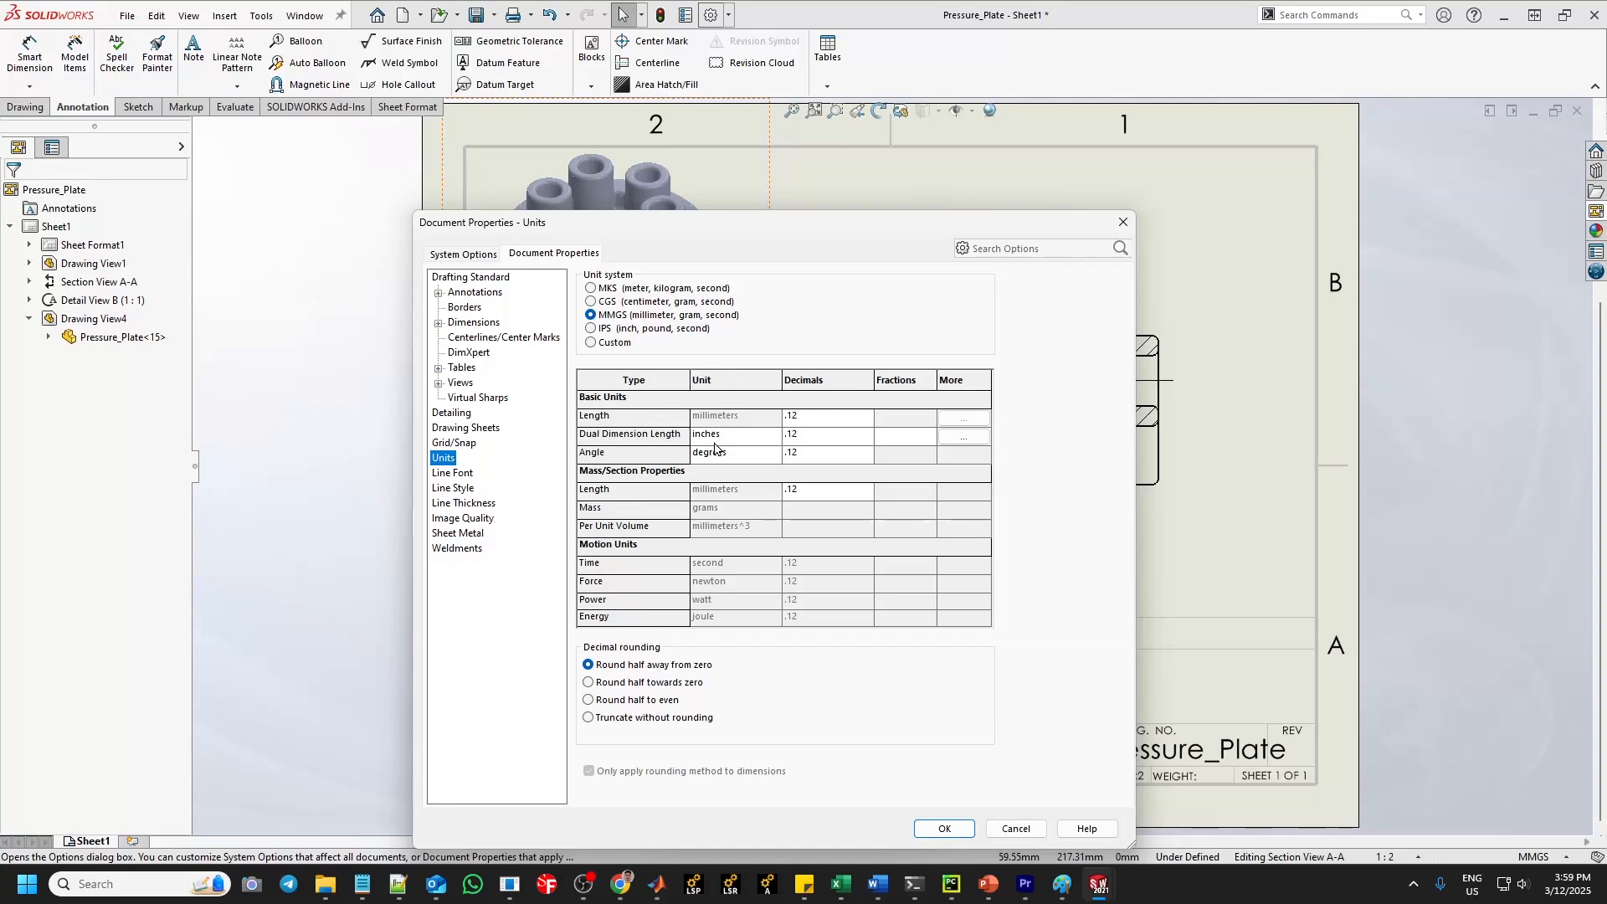
left_click(603, 303)
left_click(593, 331)
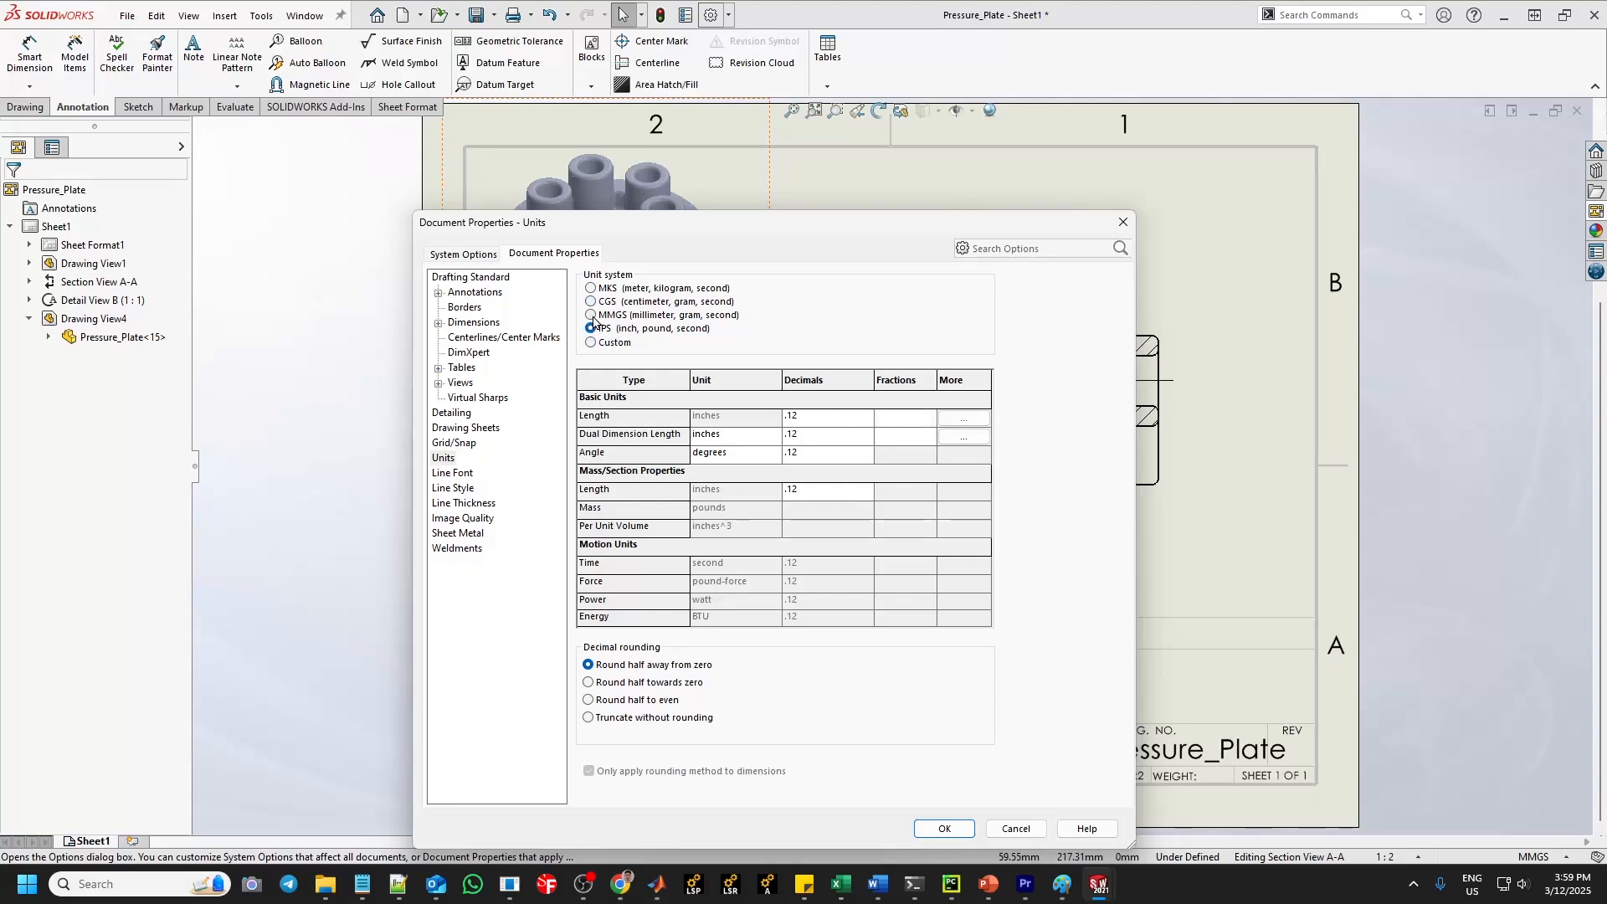
left_click(593, 317)
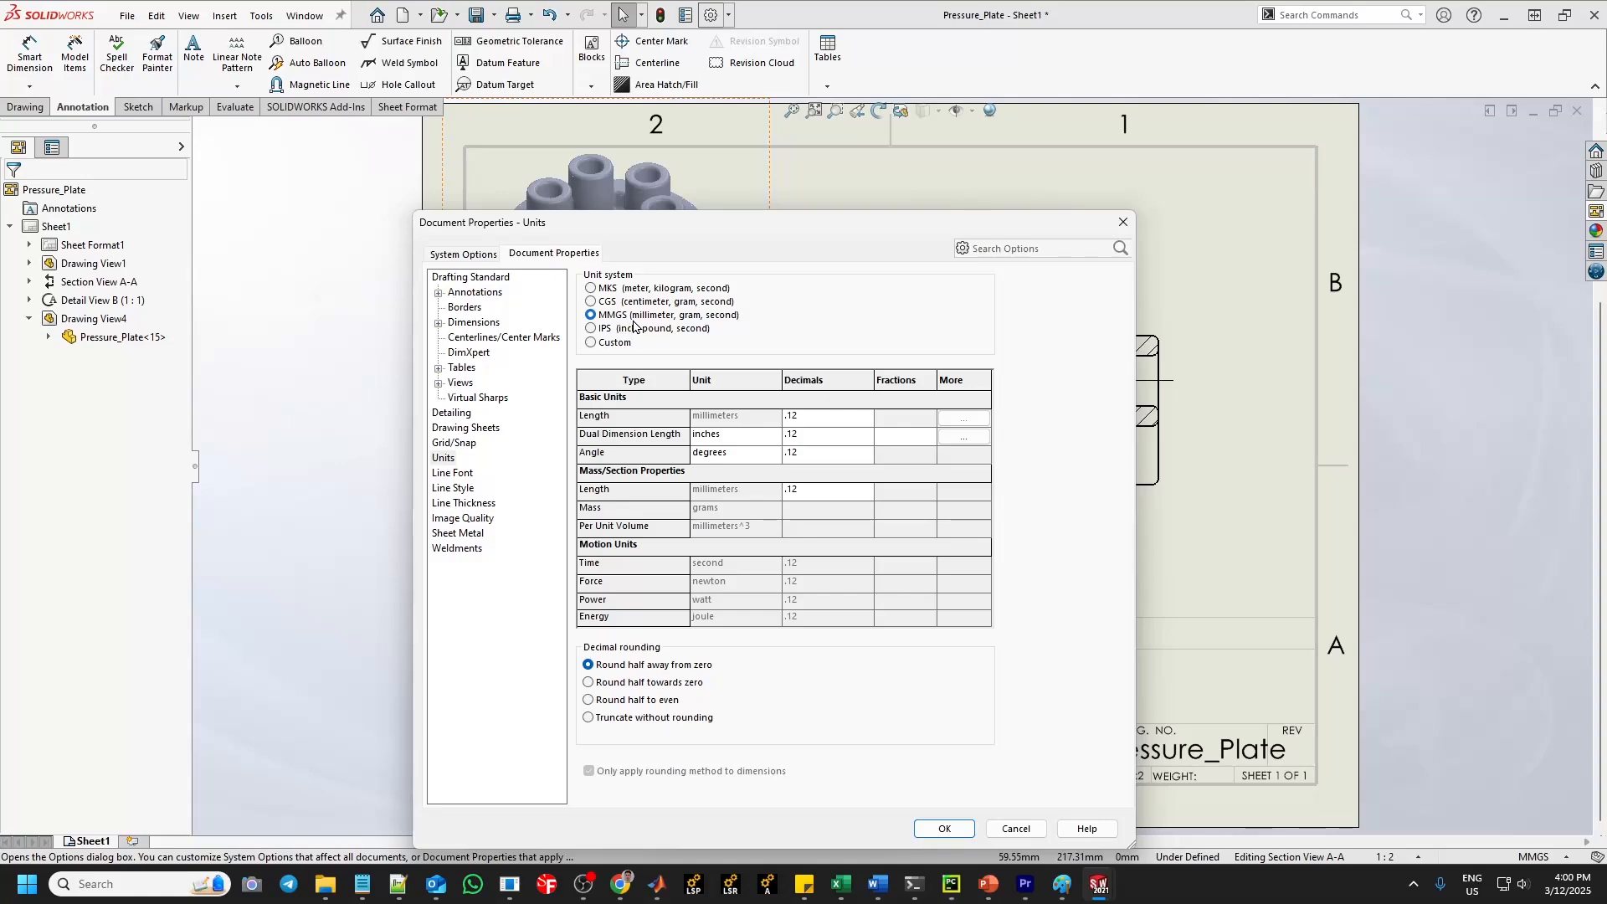
left_click(944, 828)
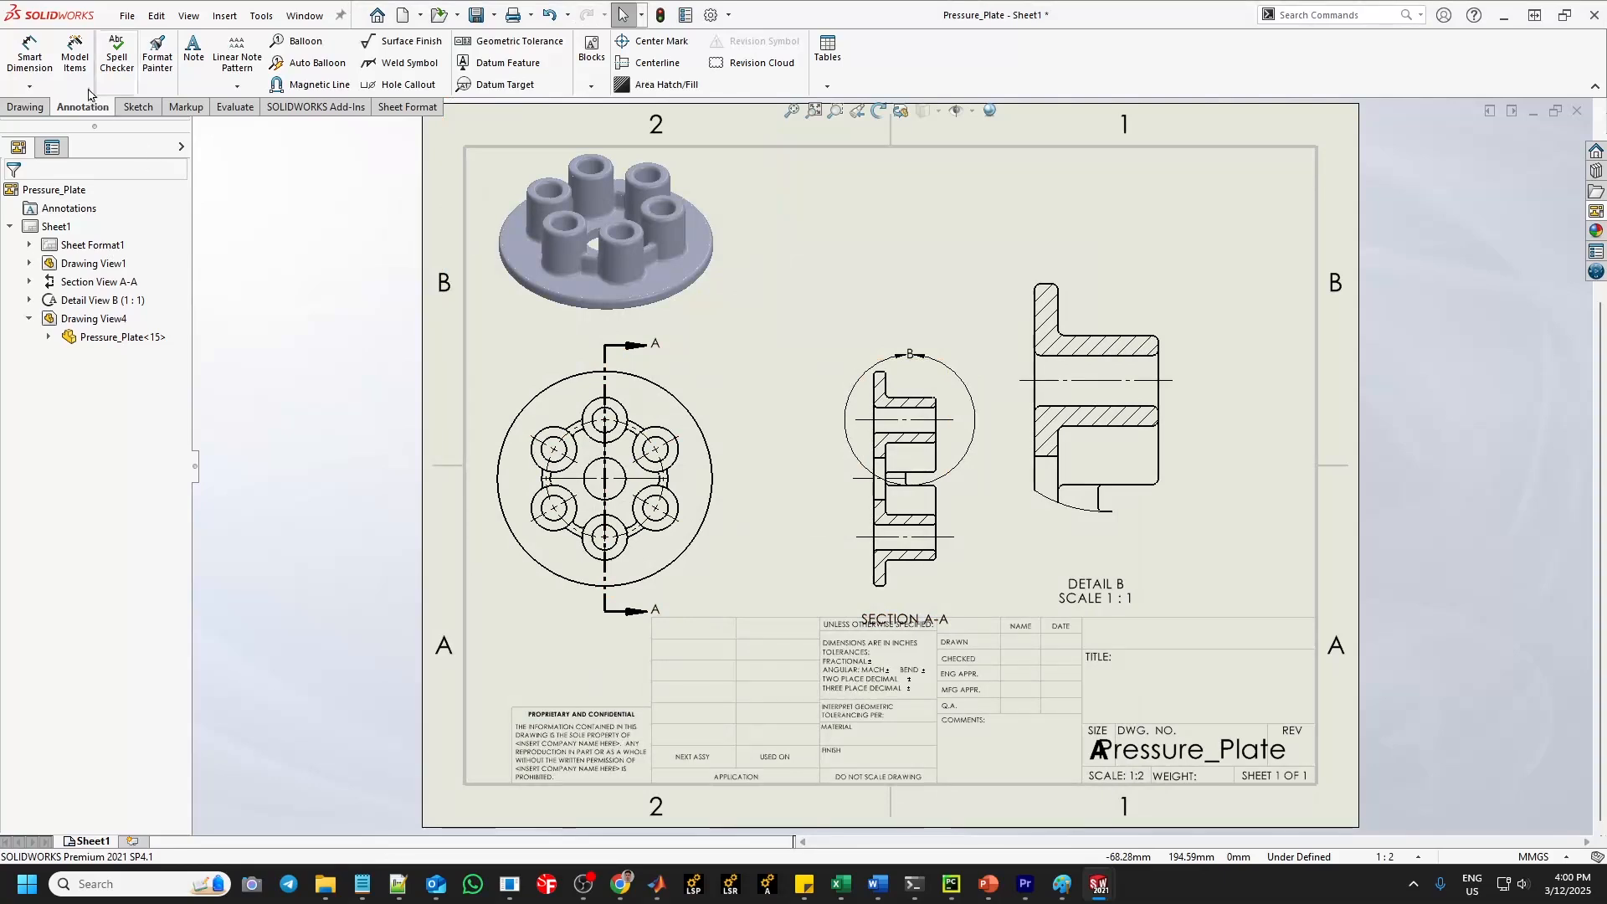
Dimension the plate's outer diameter in the Top view, placing the value above and to the right of the circle.
left_click(36, 57)
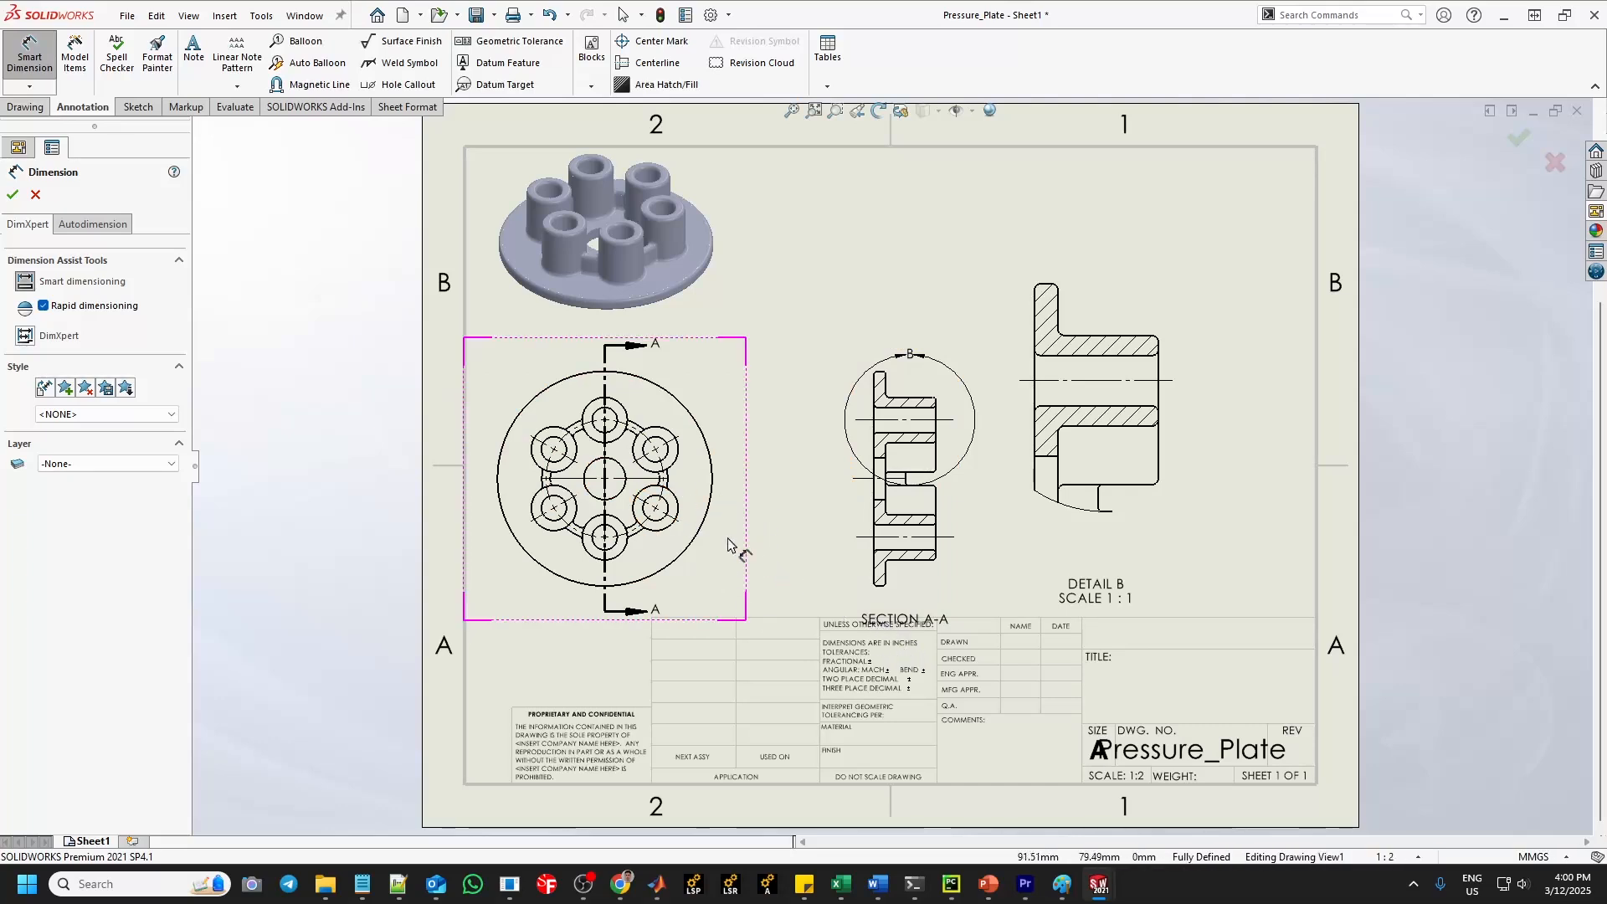
left_click(697, 424)
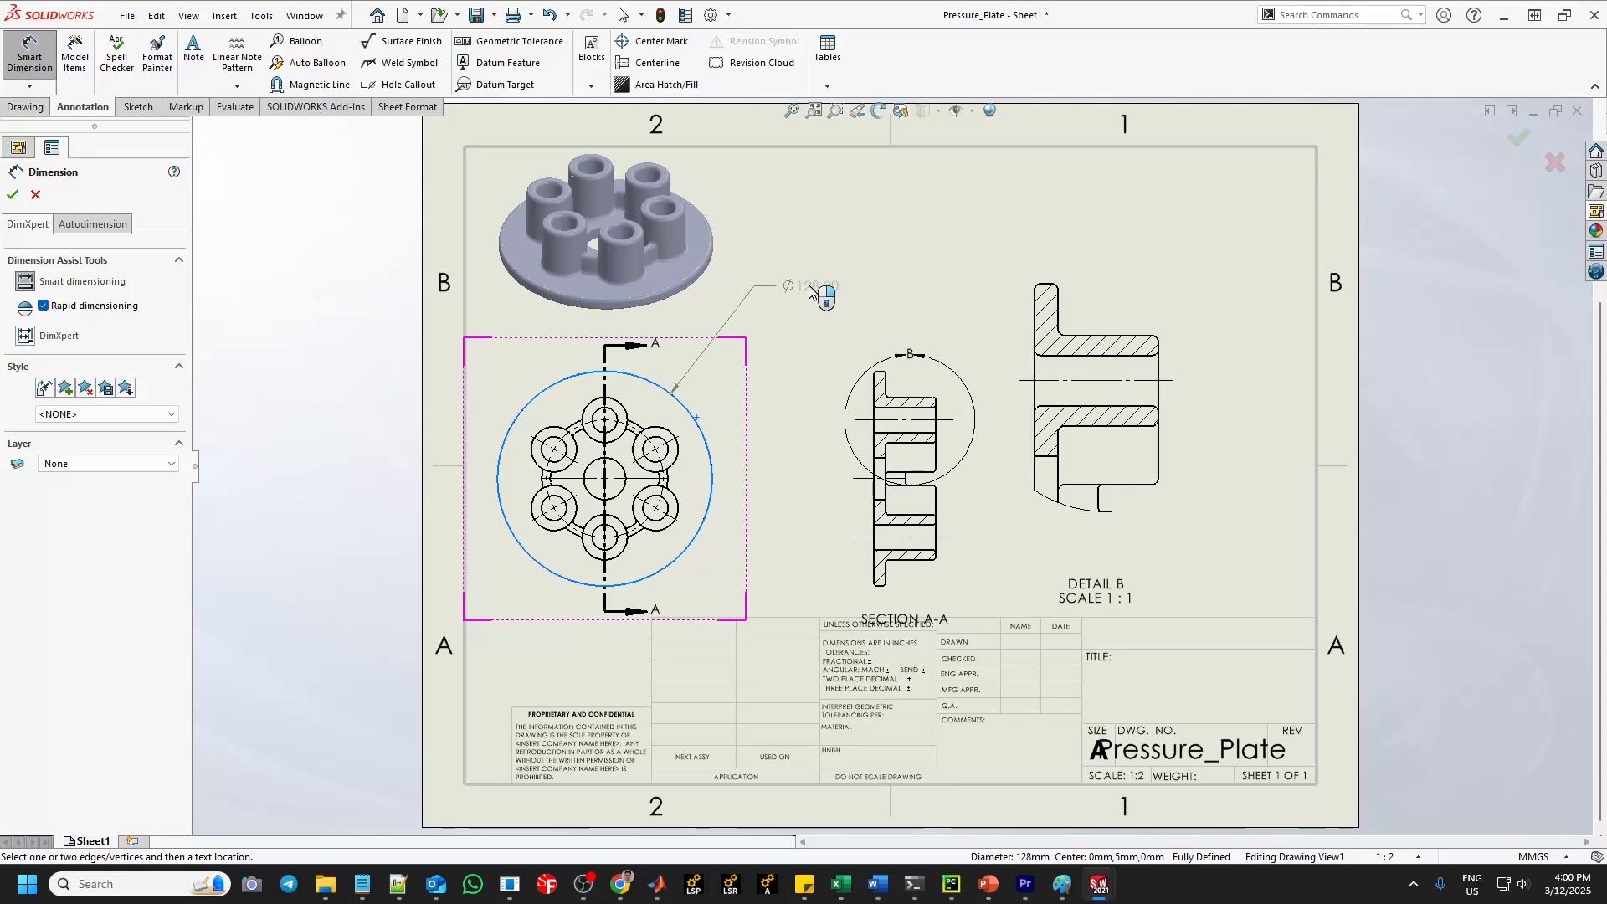
left_click(807, 286)
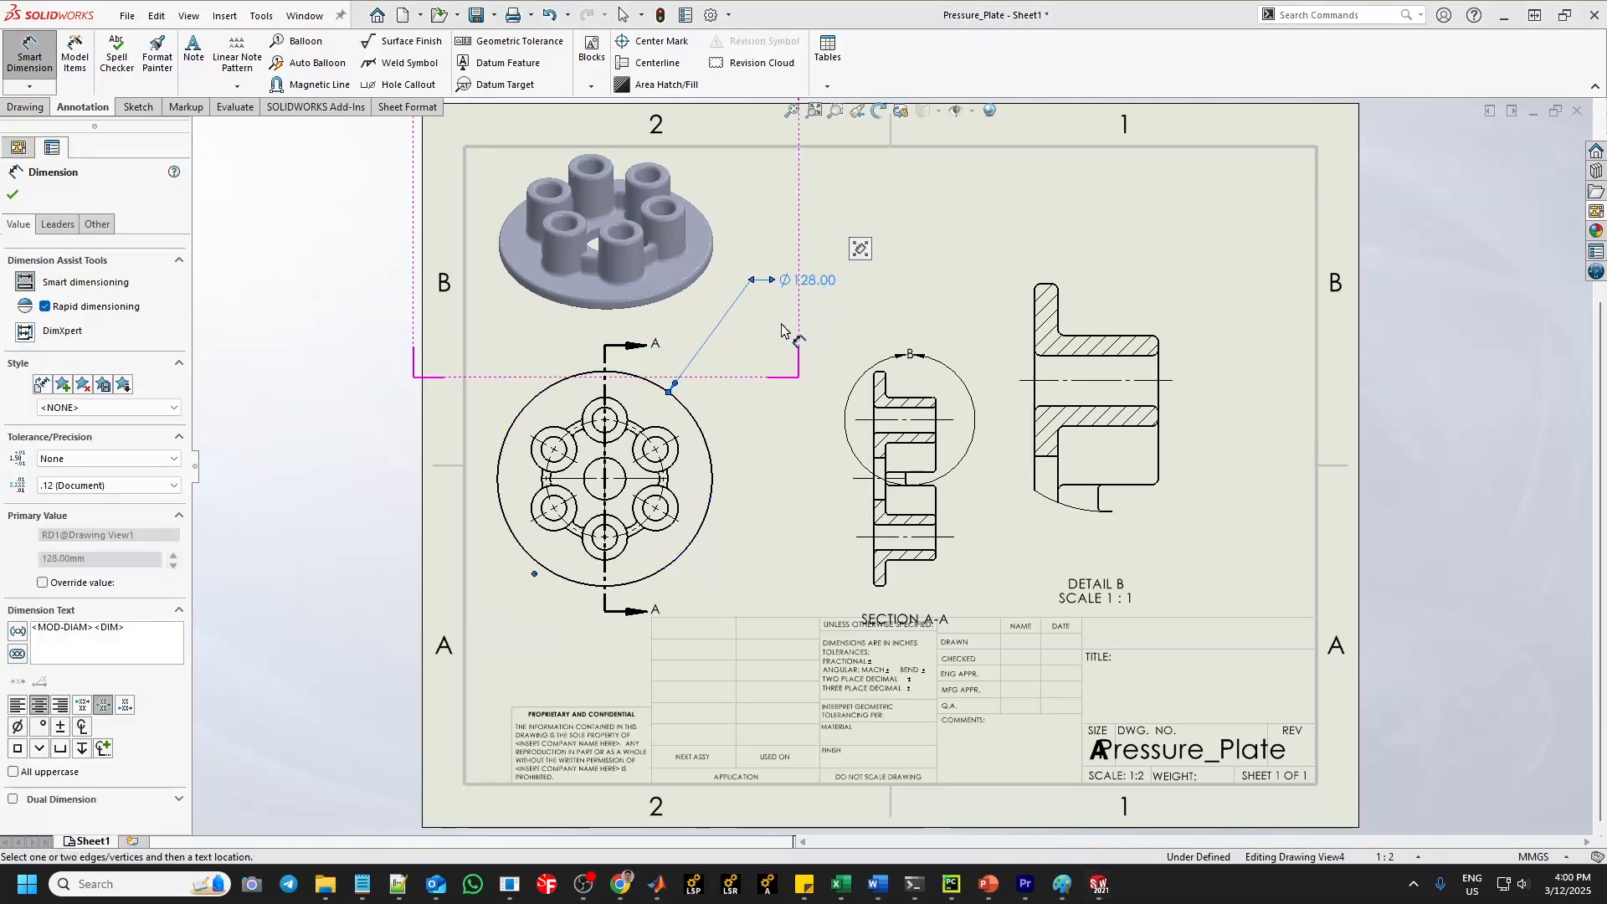
left_click(12, 198)
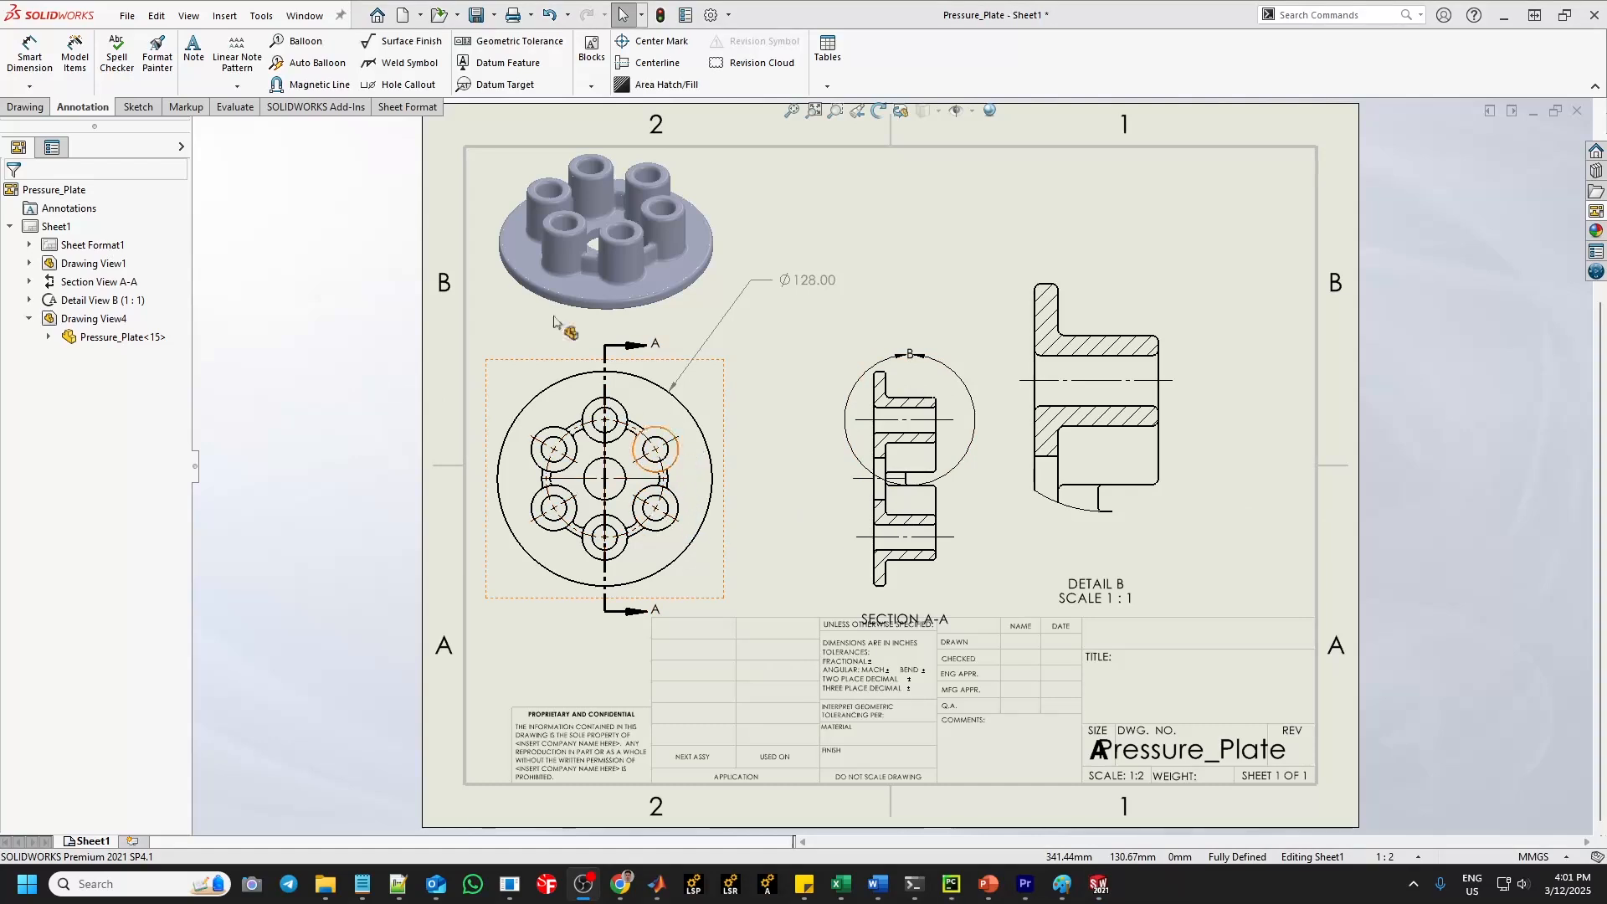
Dimension the diameters of the upper-right boss's hole, its outer circle and the plate's central hole in the Top view.
left_click(30, 57)
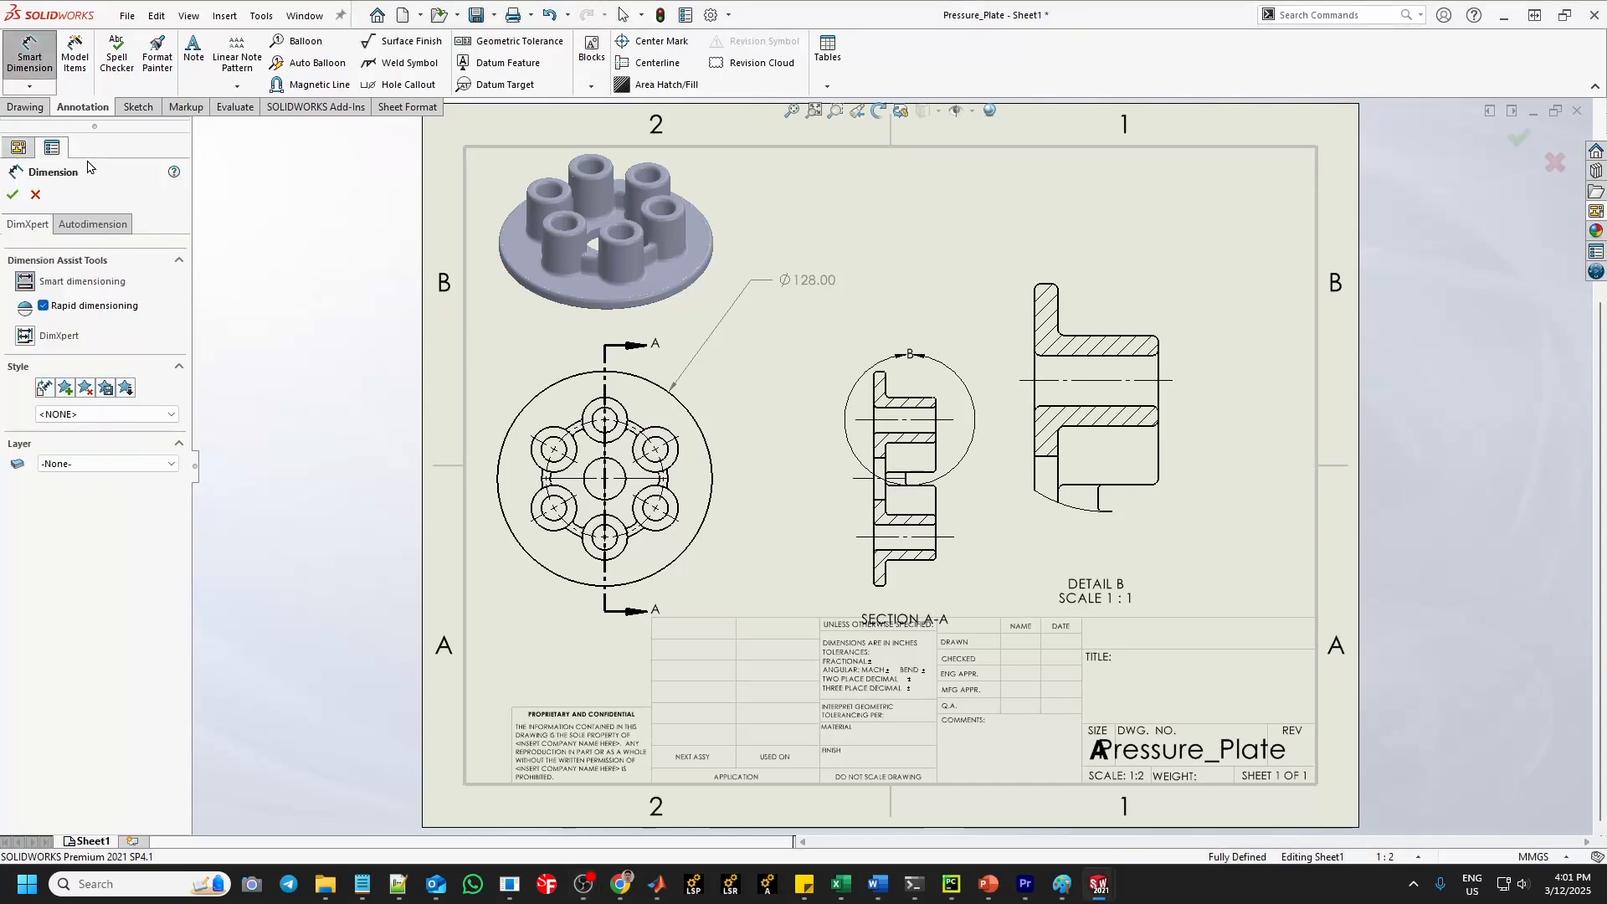
left_click(675, 463)
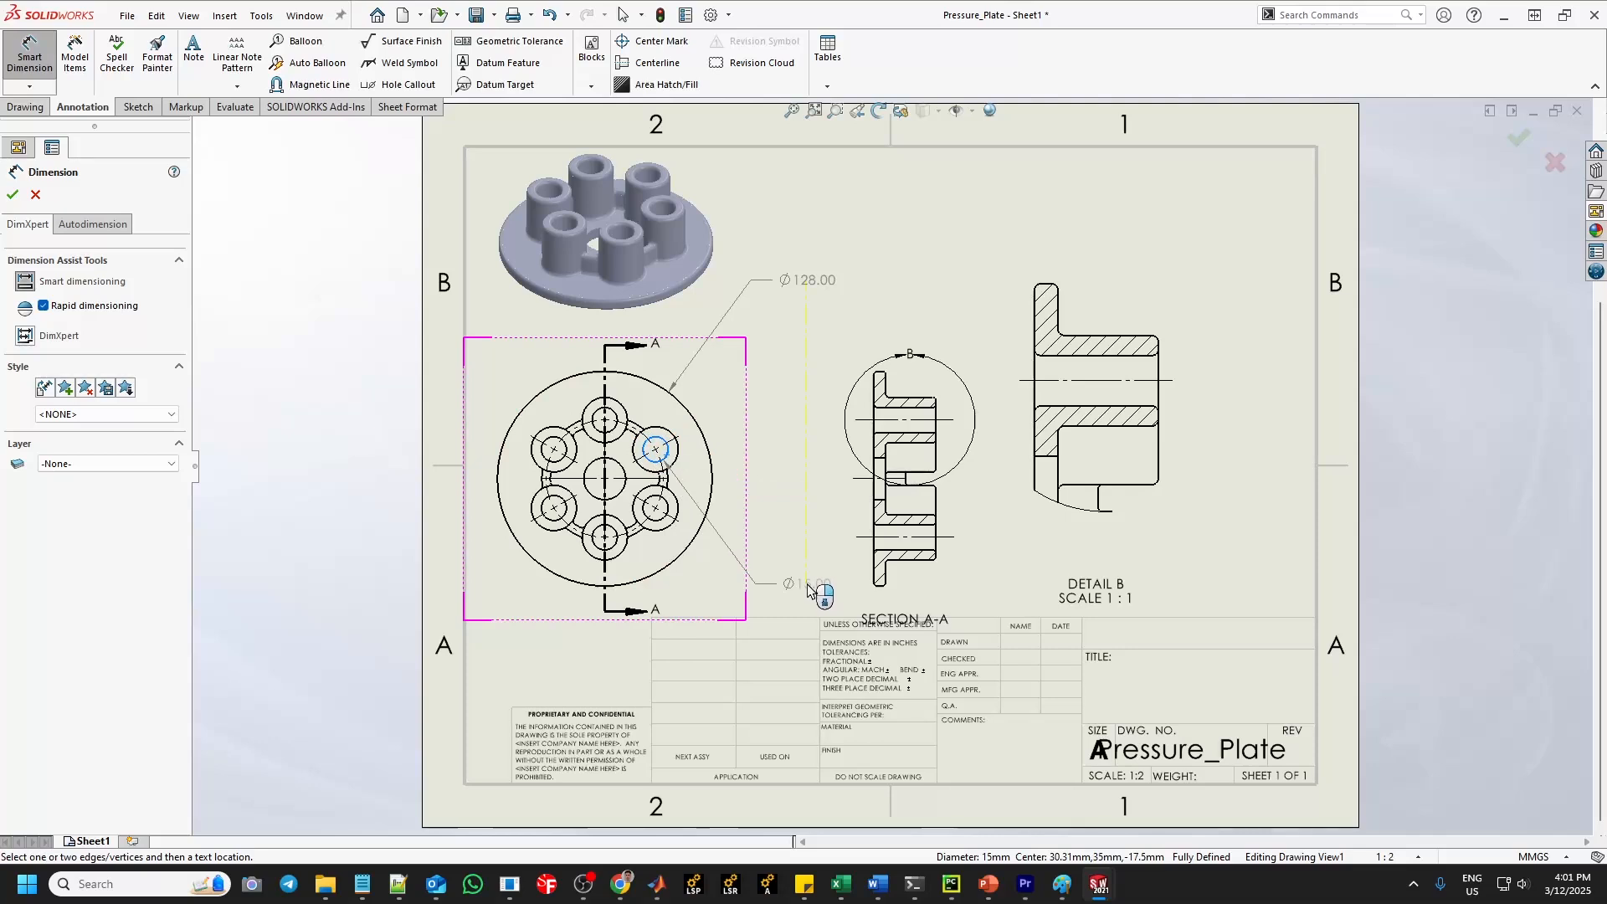
left_click(809, 590)
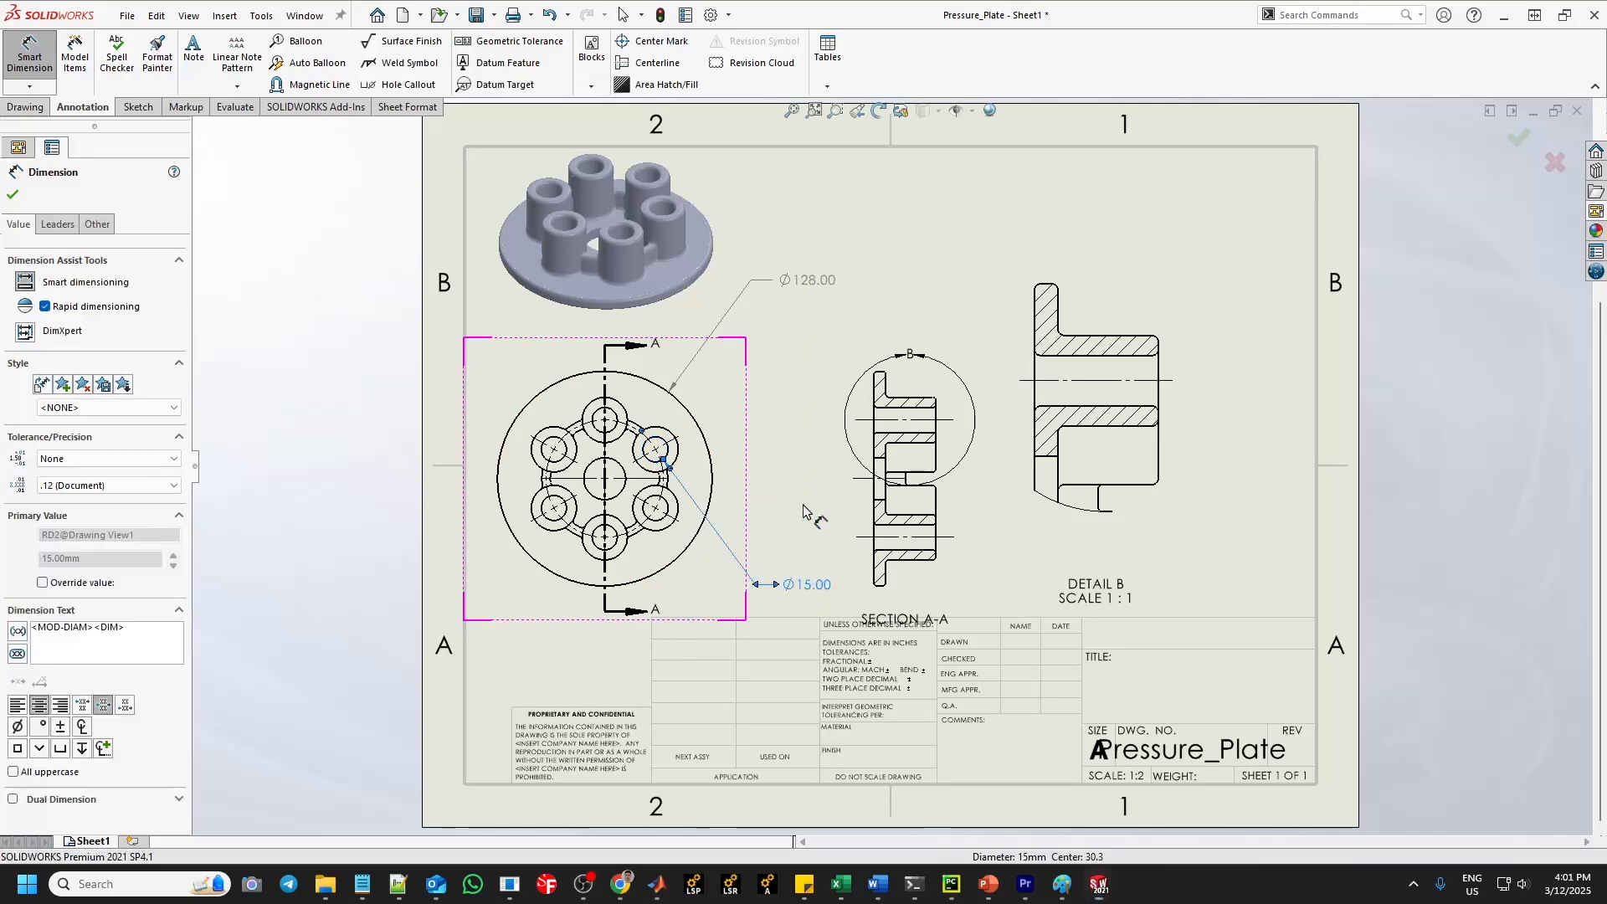
left_click(678, 458)
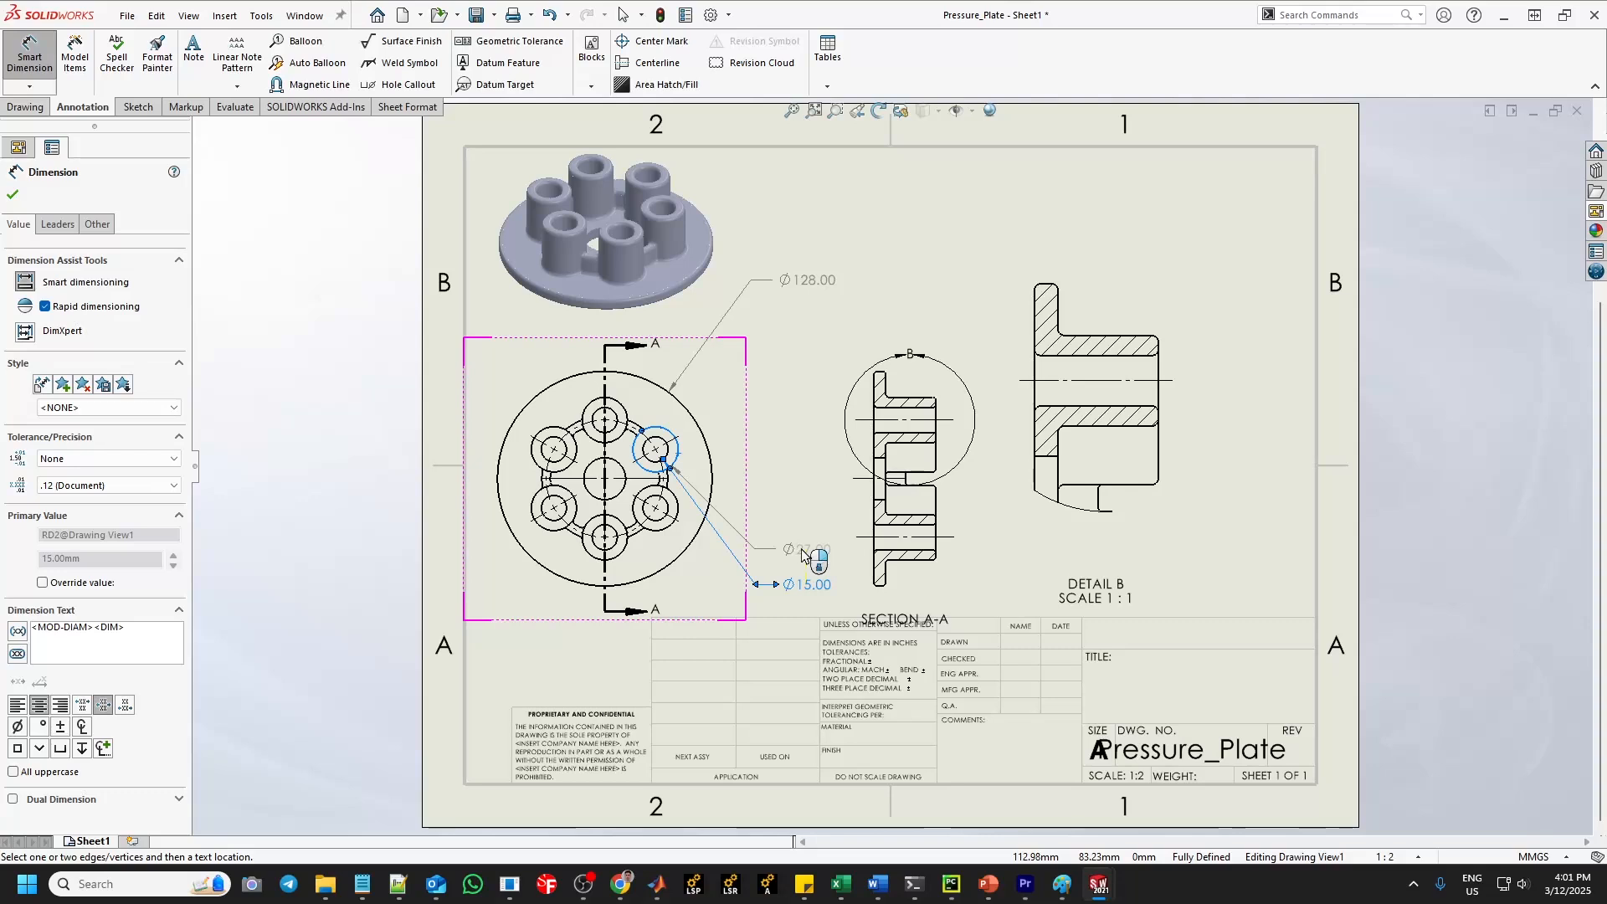
left_click(802, 554)
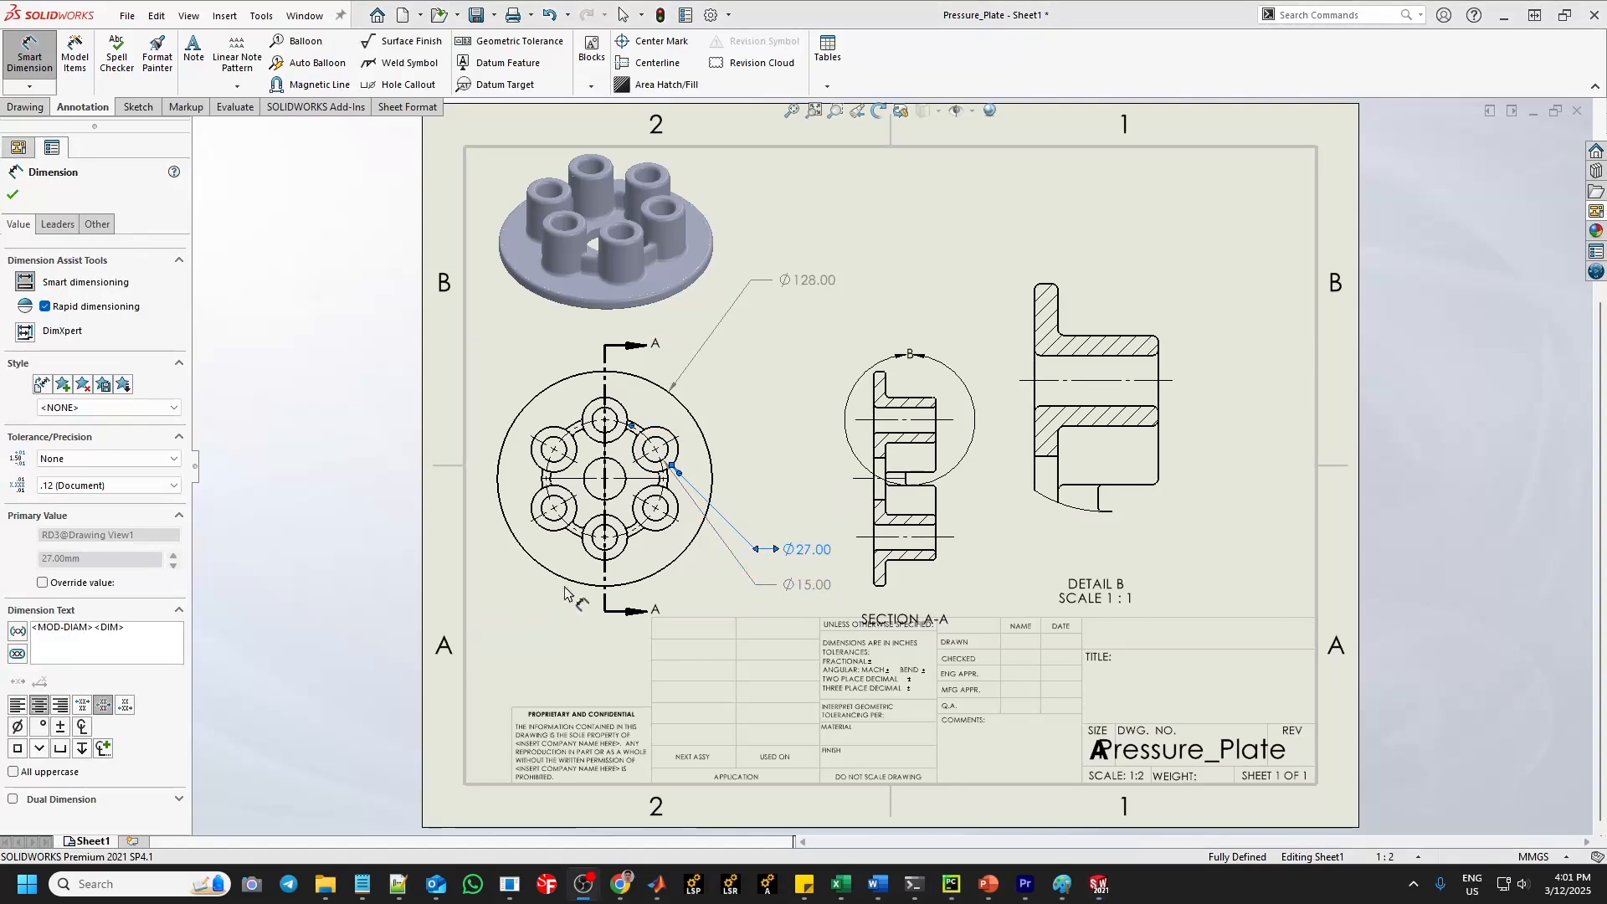
left_click(626, 481)
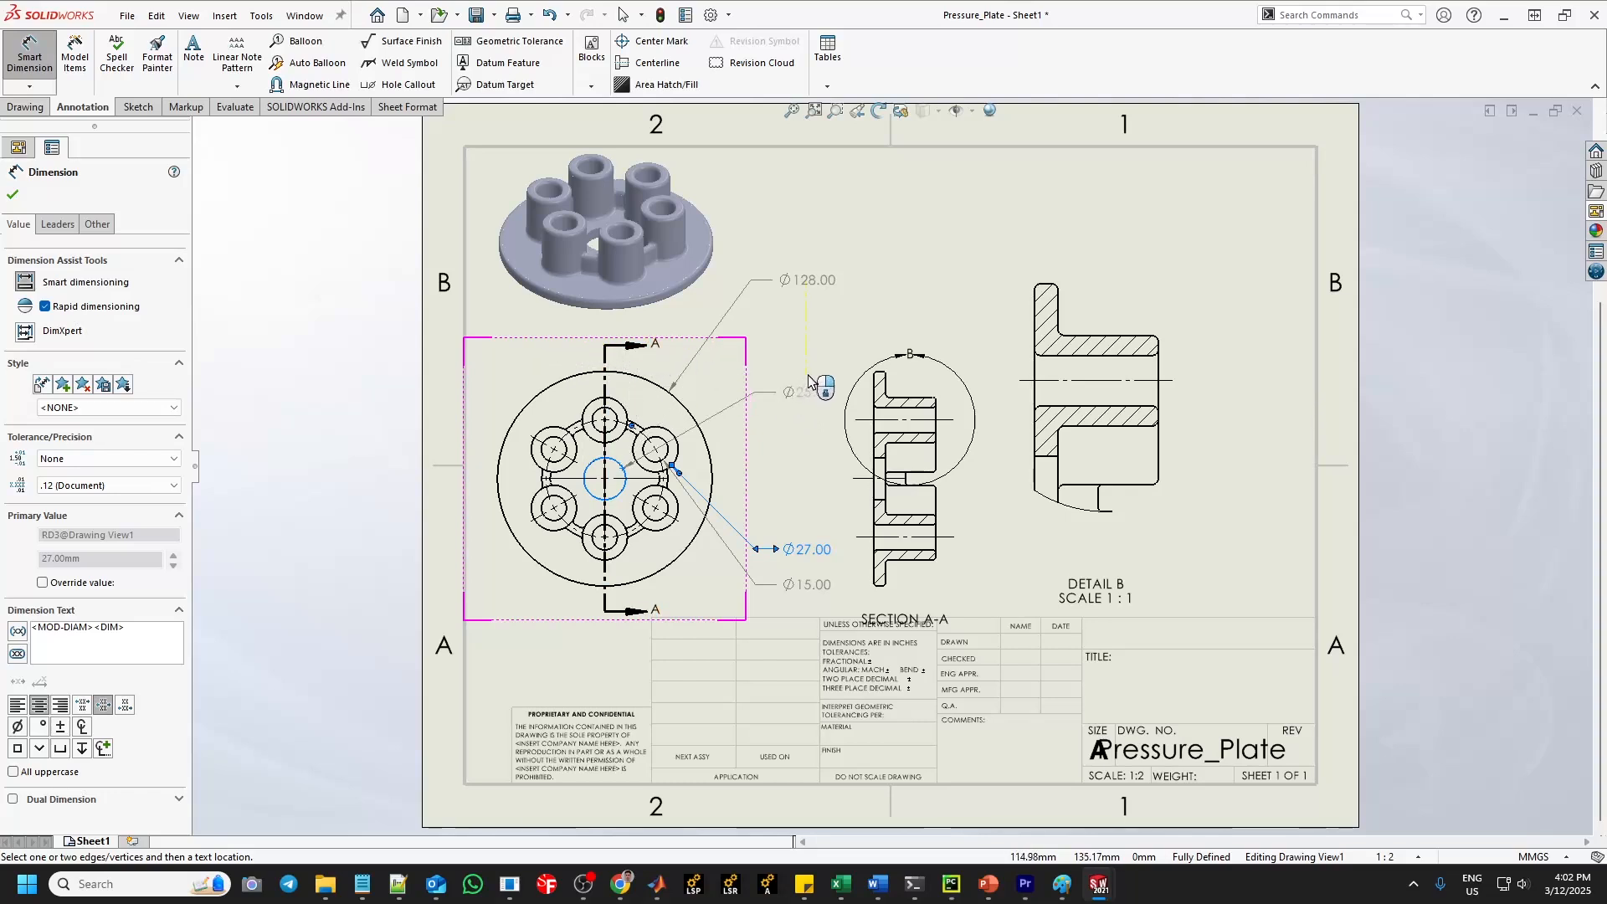
left_click(808, 384)
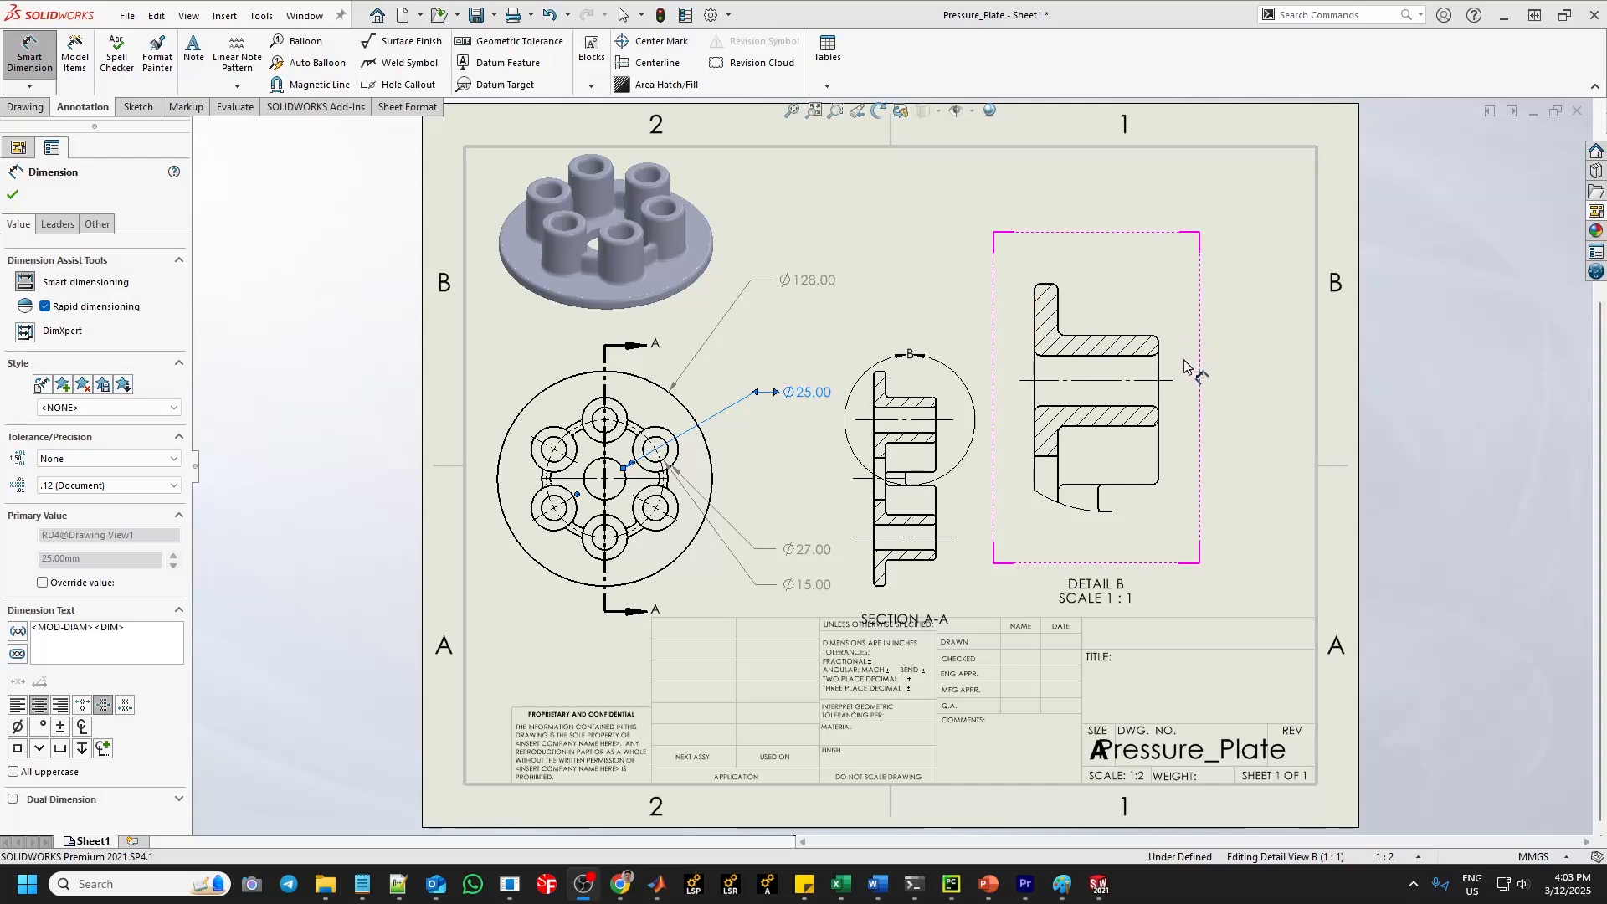
Dimension the overall width in Detail B from the plate's back face to the boss's end face, placed above the view.
left_click(1036, 332)
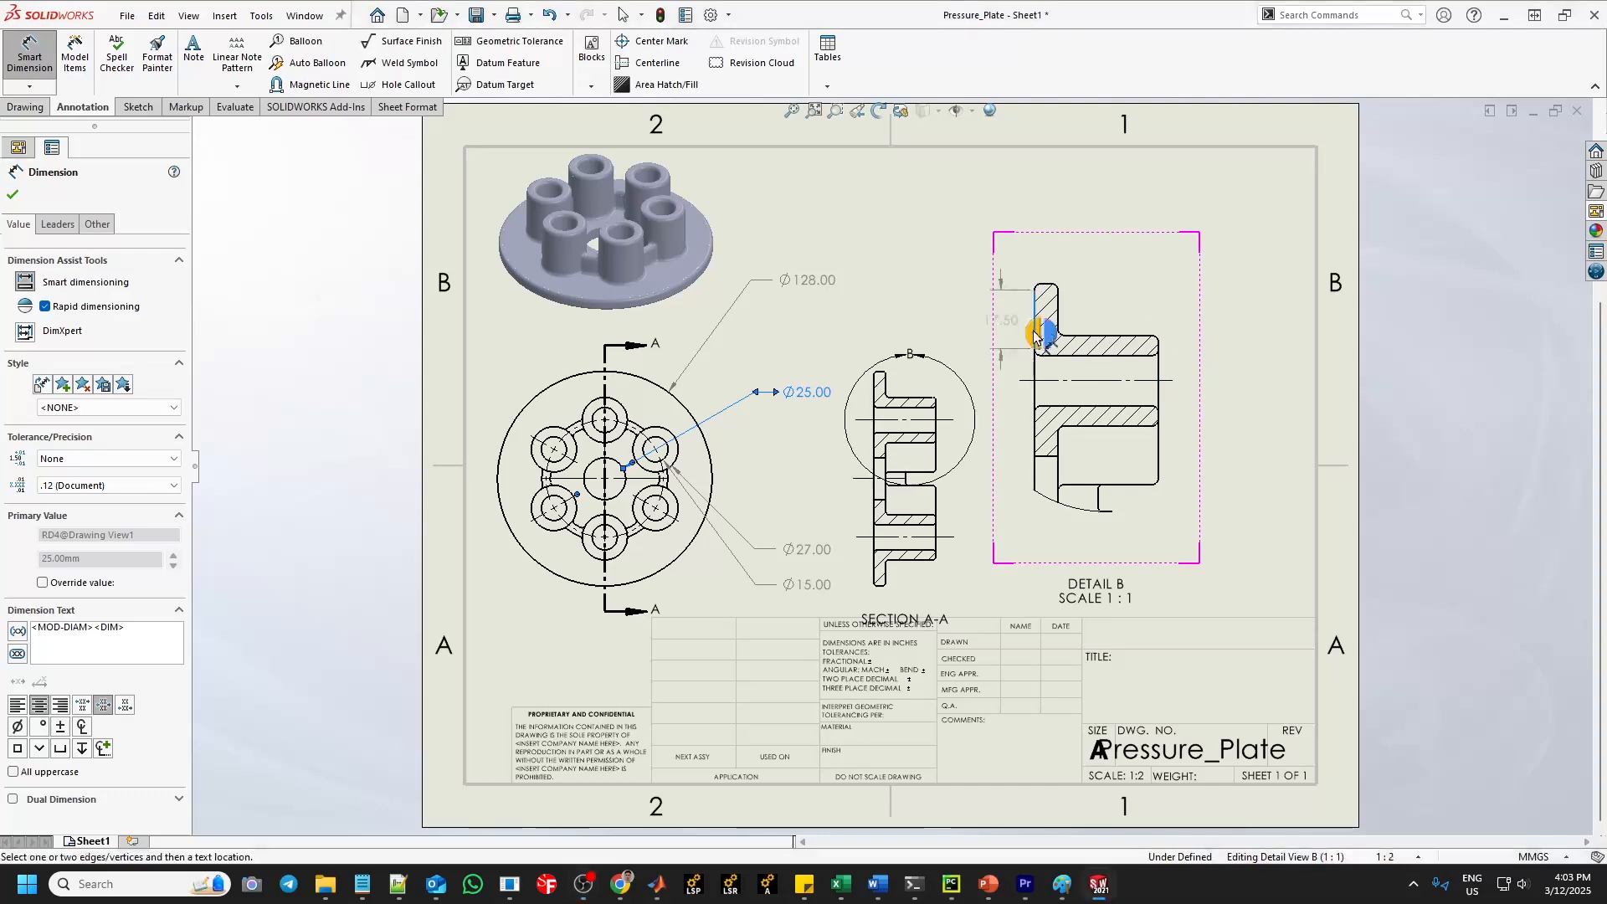
left_click(1160, 381)
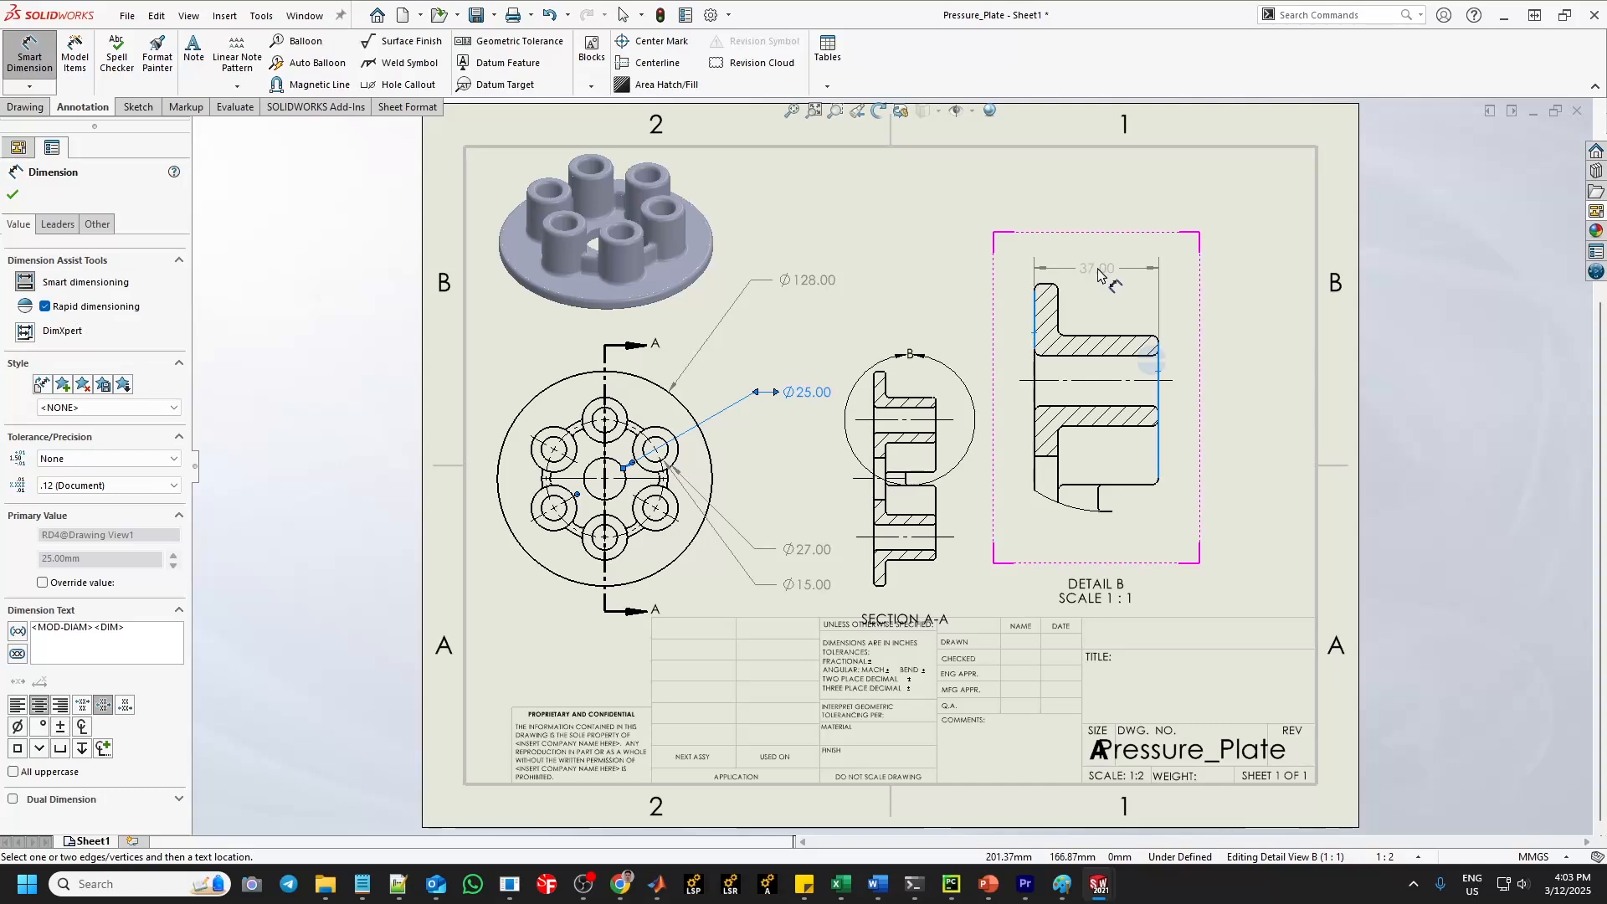
left_click(1098, 272)
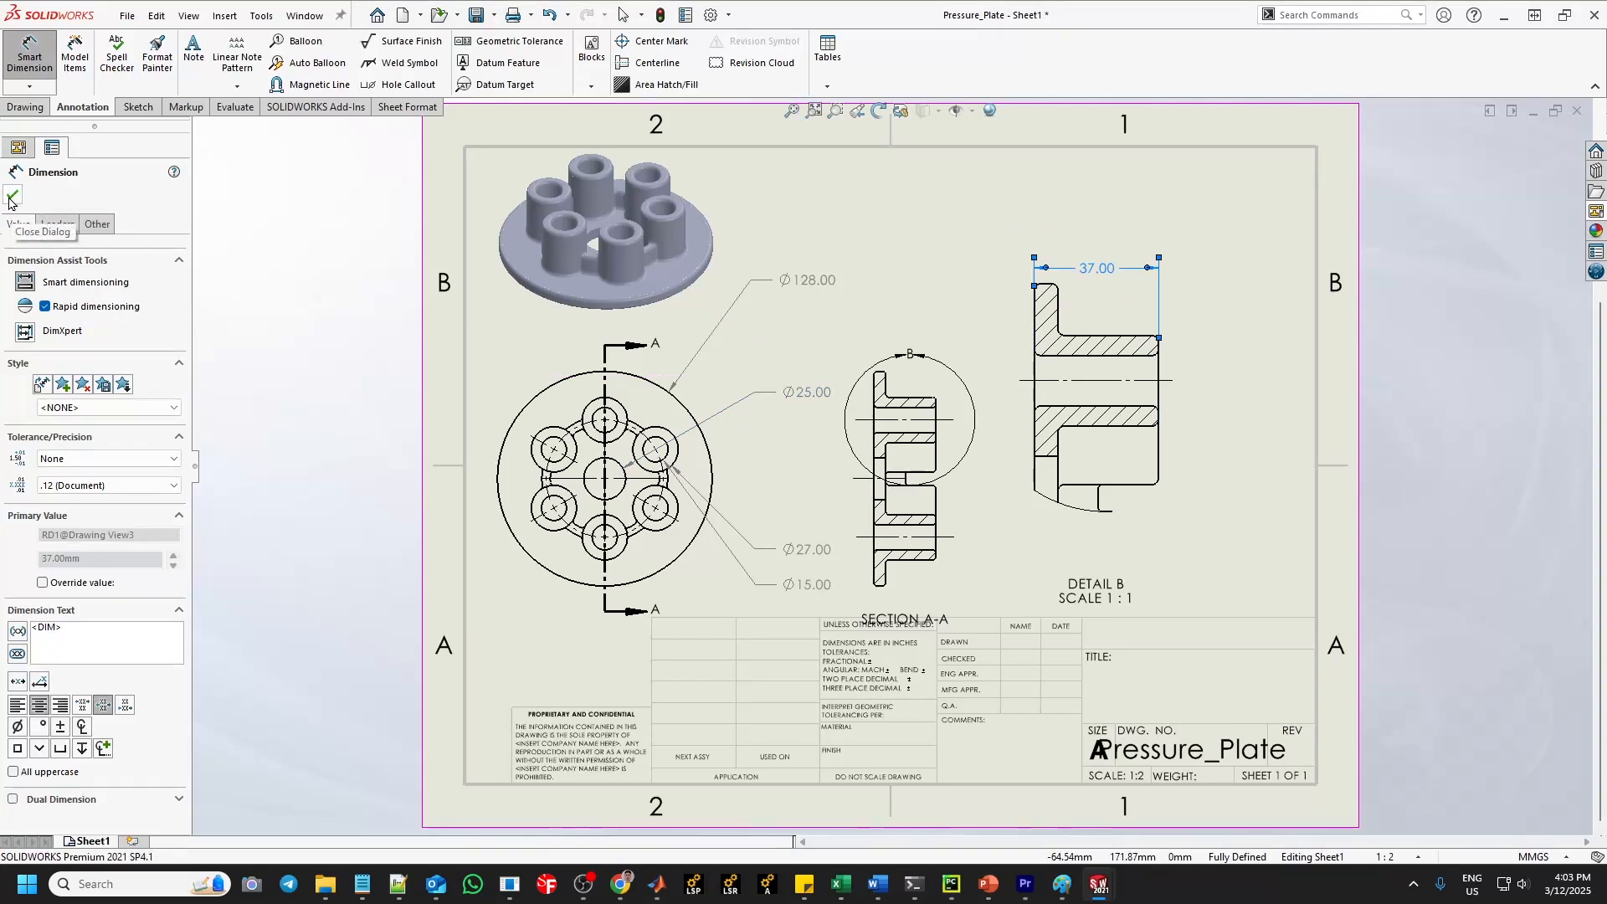
left_click(12, 198)
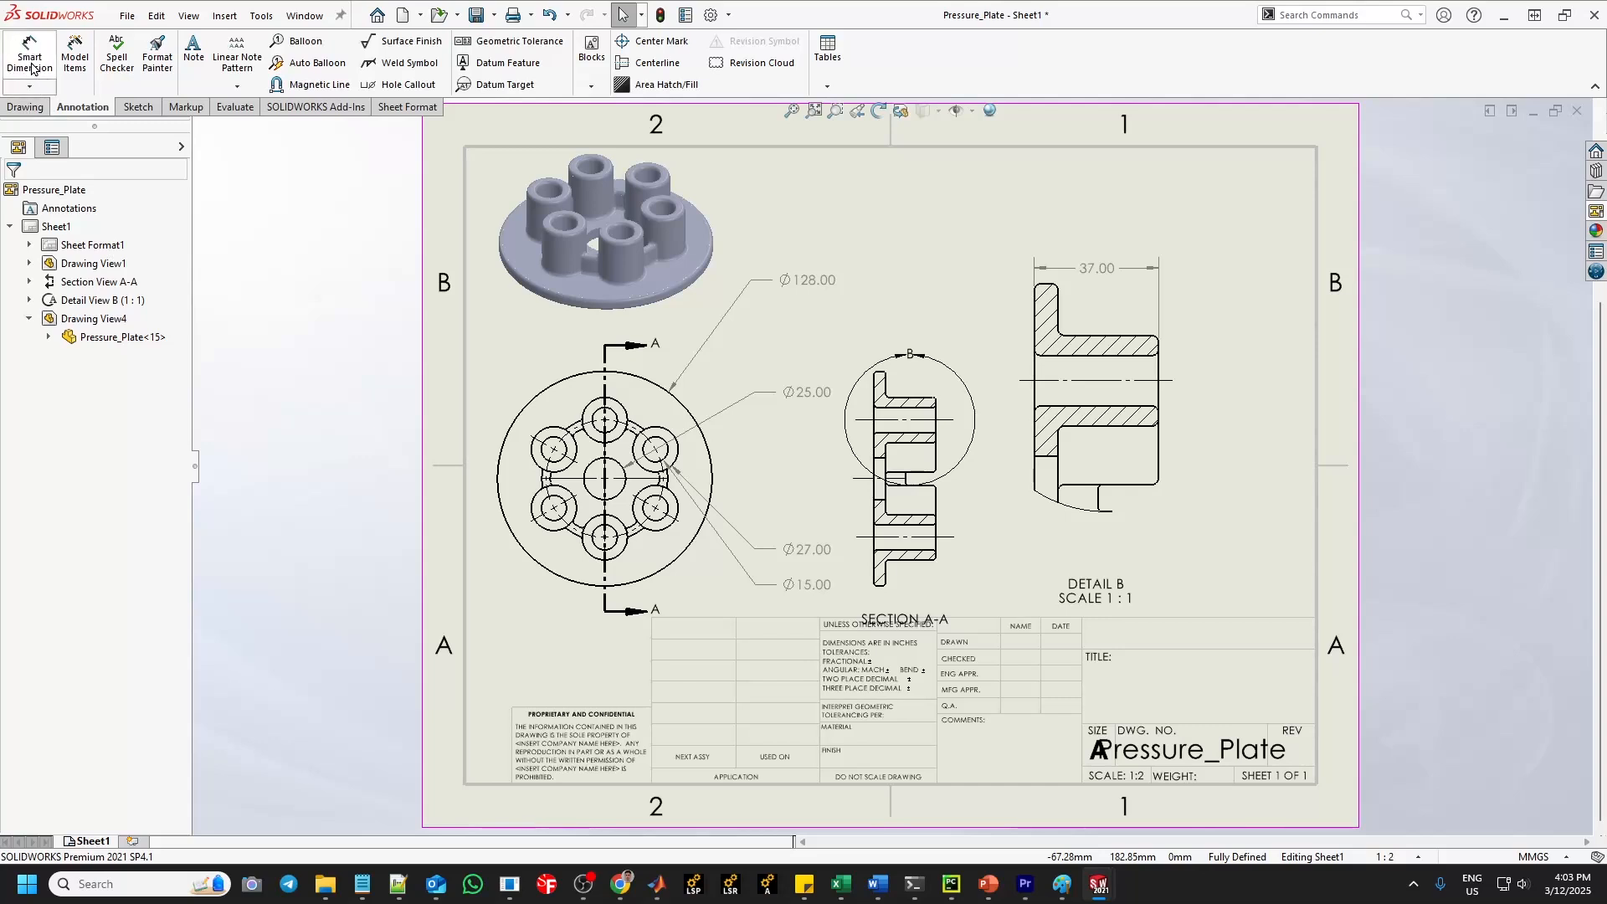
Dimension the plate thickness and the fillet radius between plate and boss in Detail B.
left_click(31, 67)
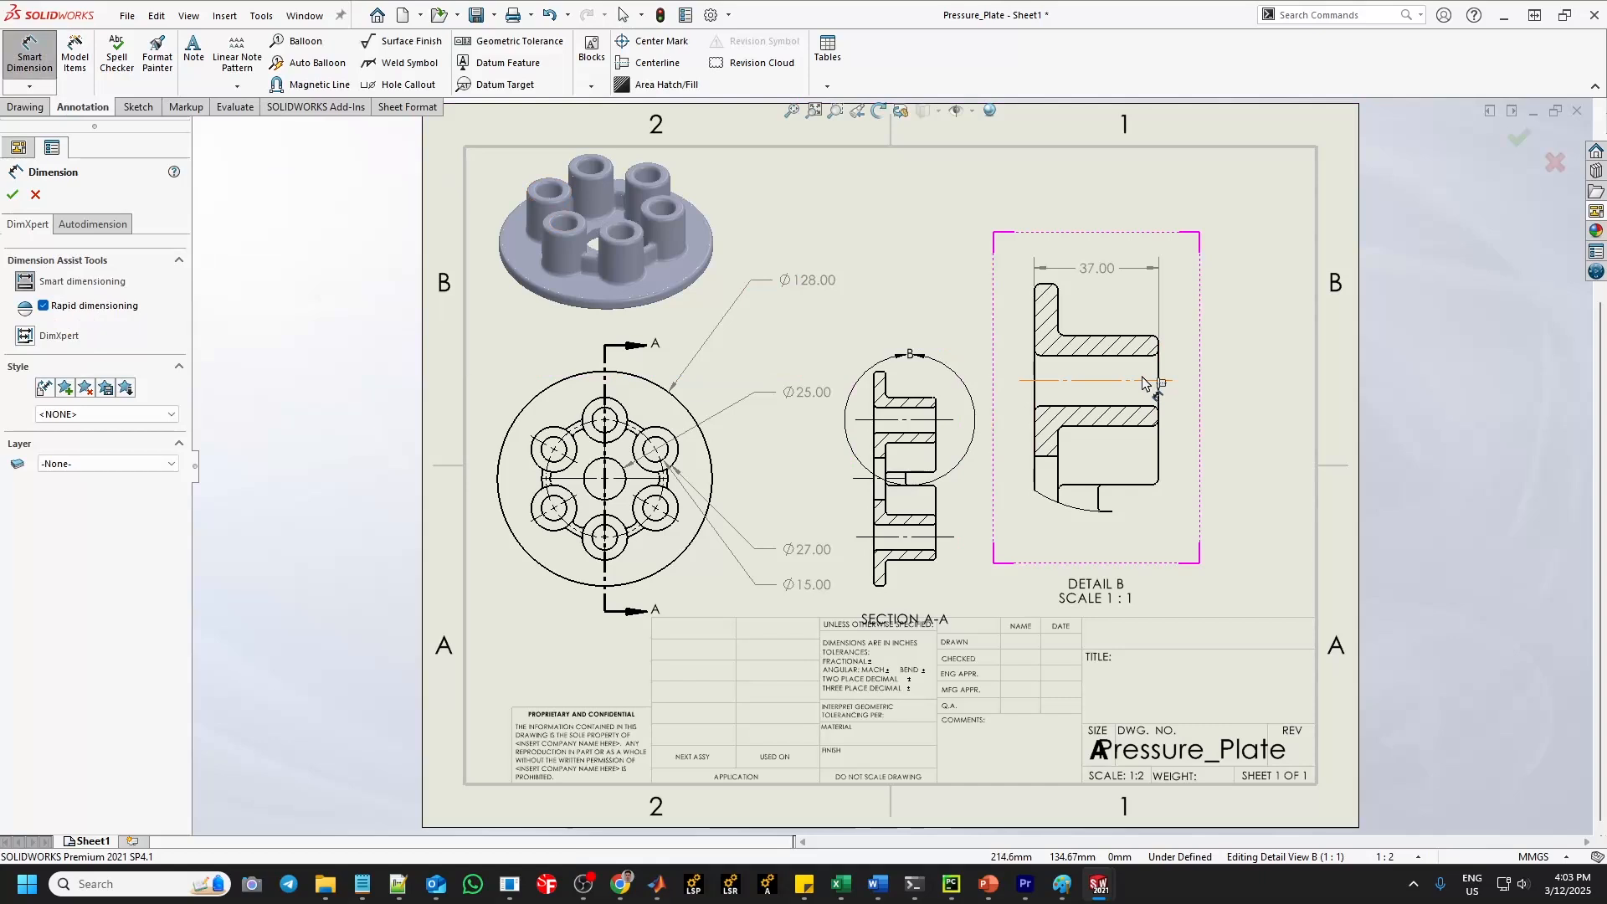
left_click(1036, 315)
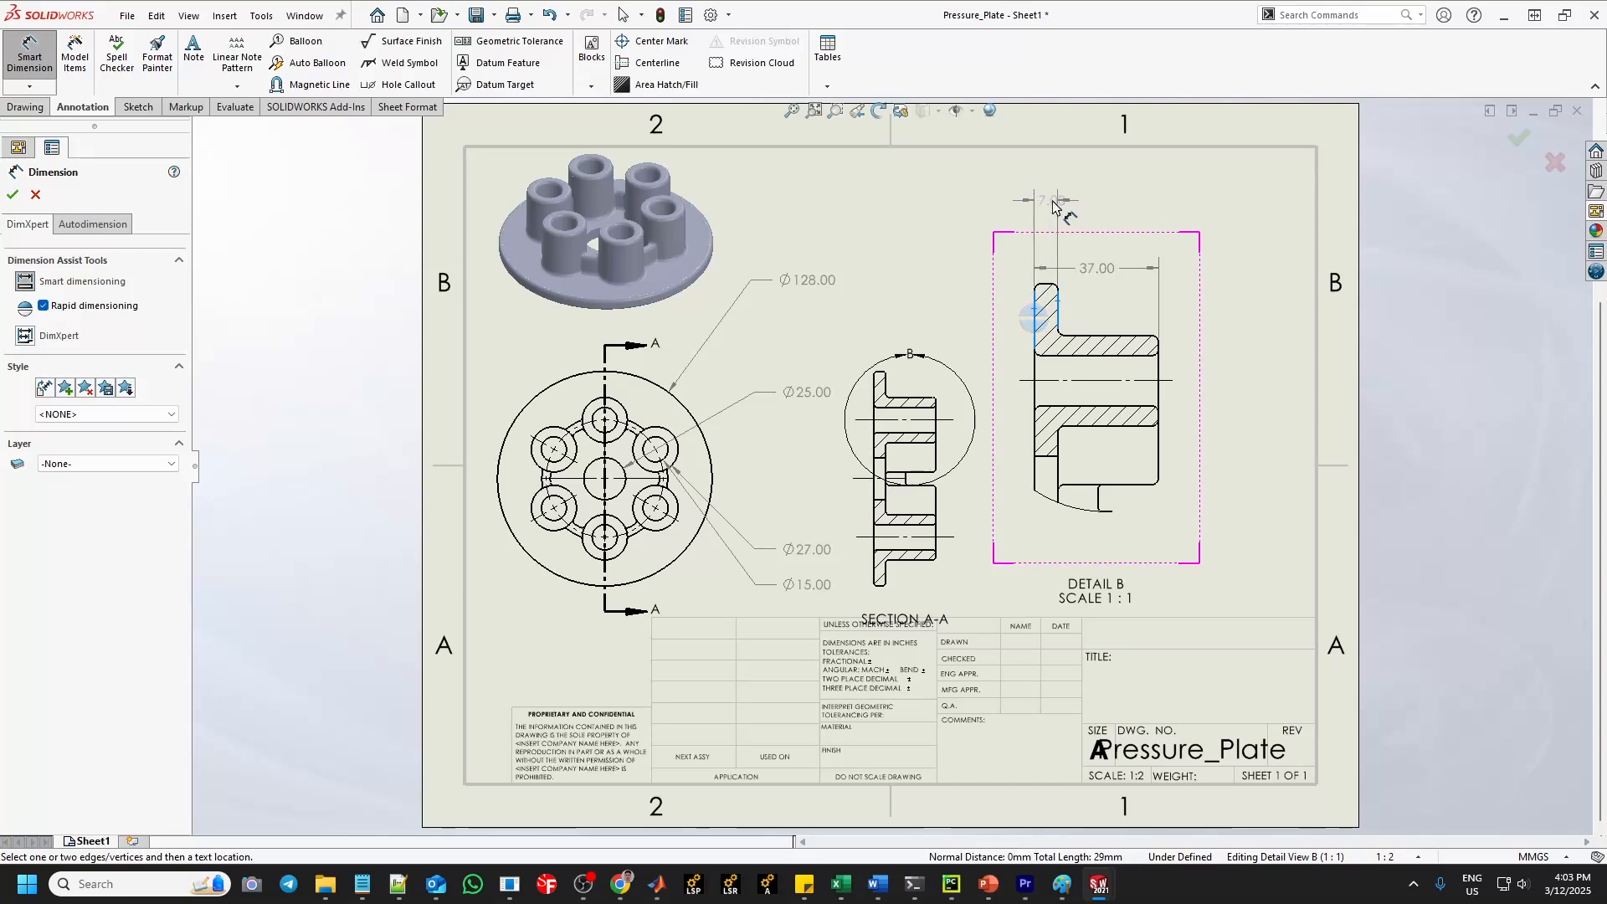
left_click(1093, 203)
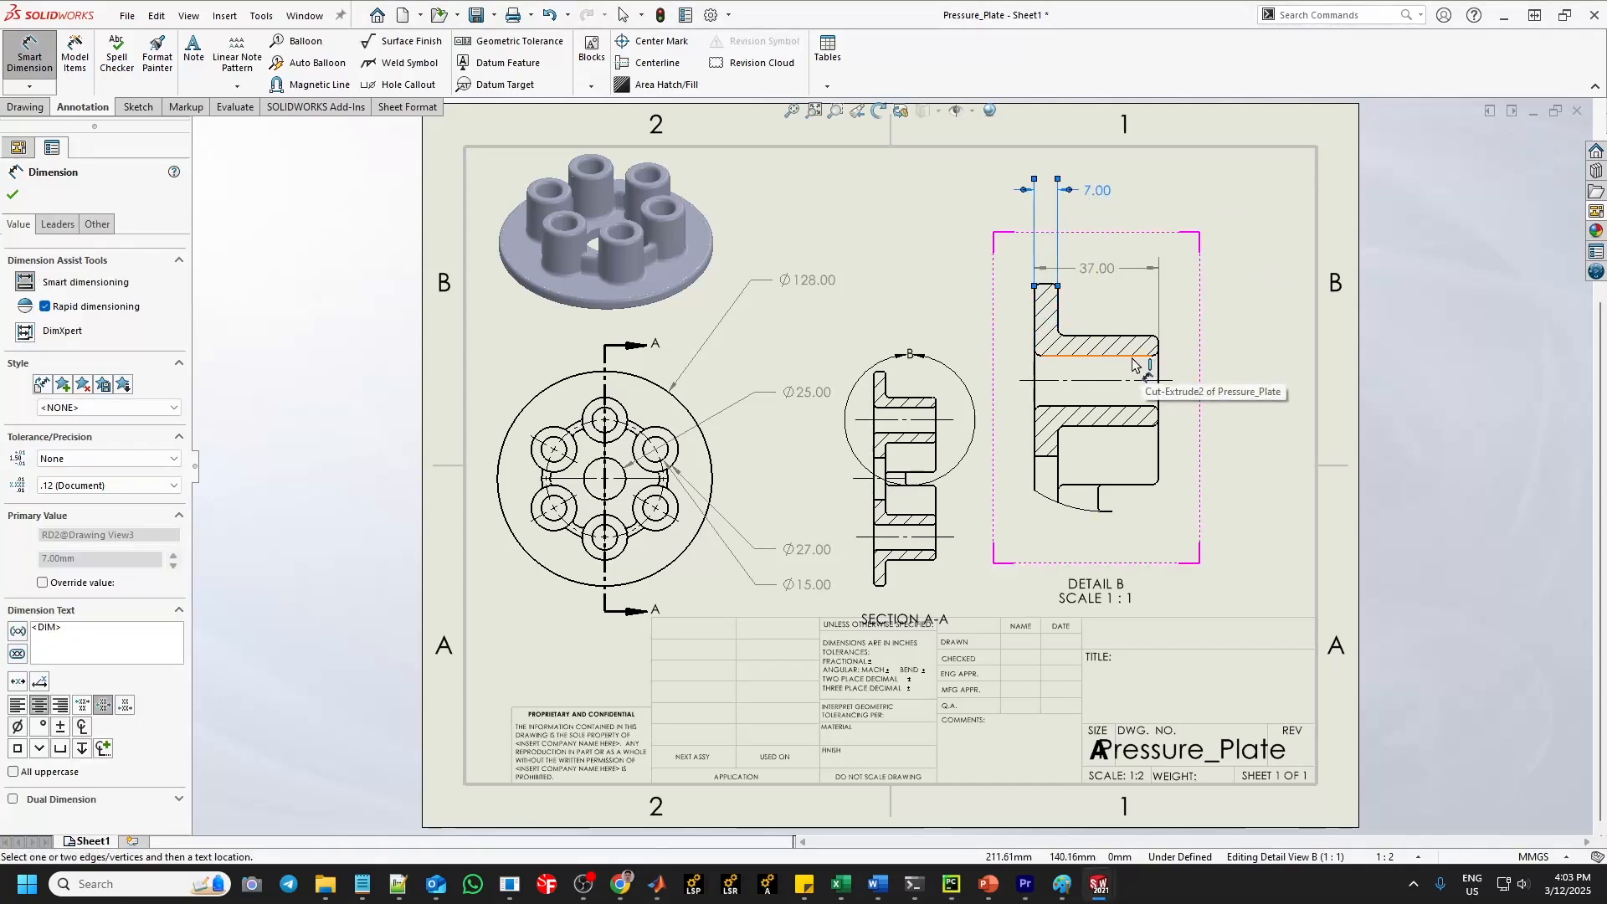
left_click(1042, 346)
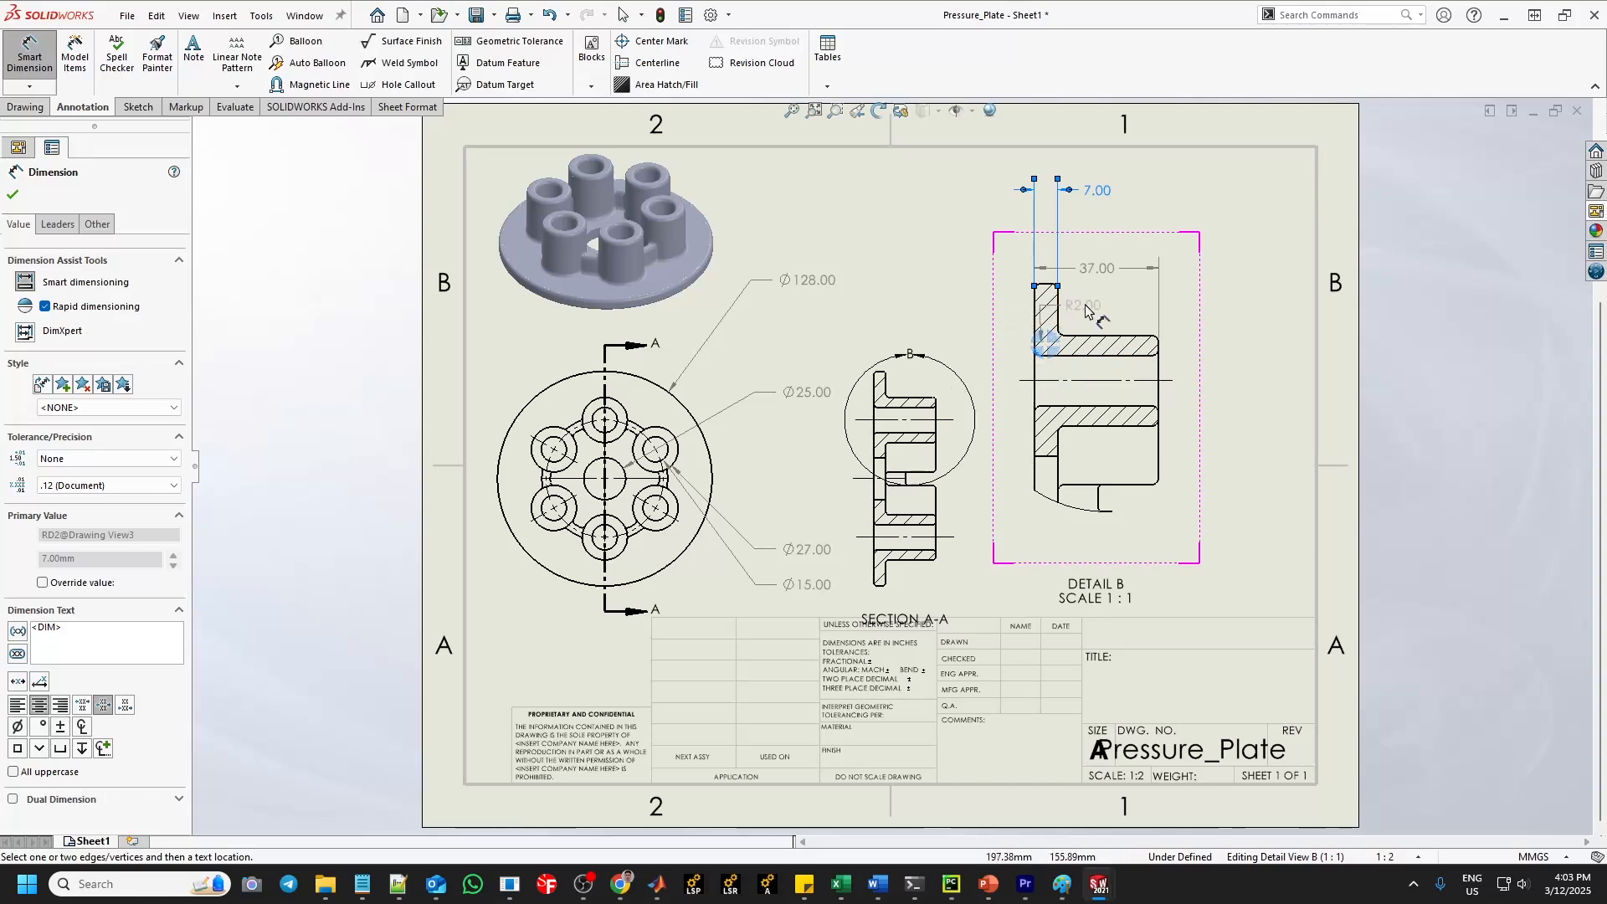
left_click(1136, 310)
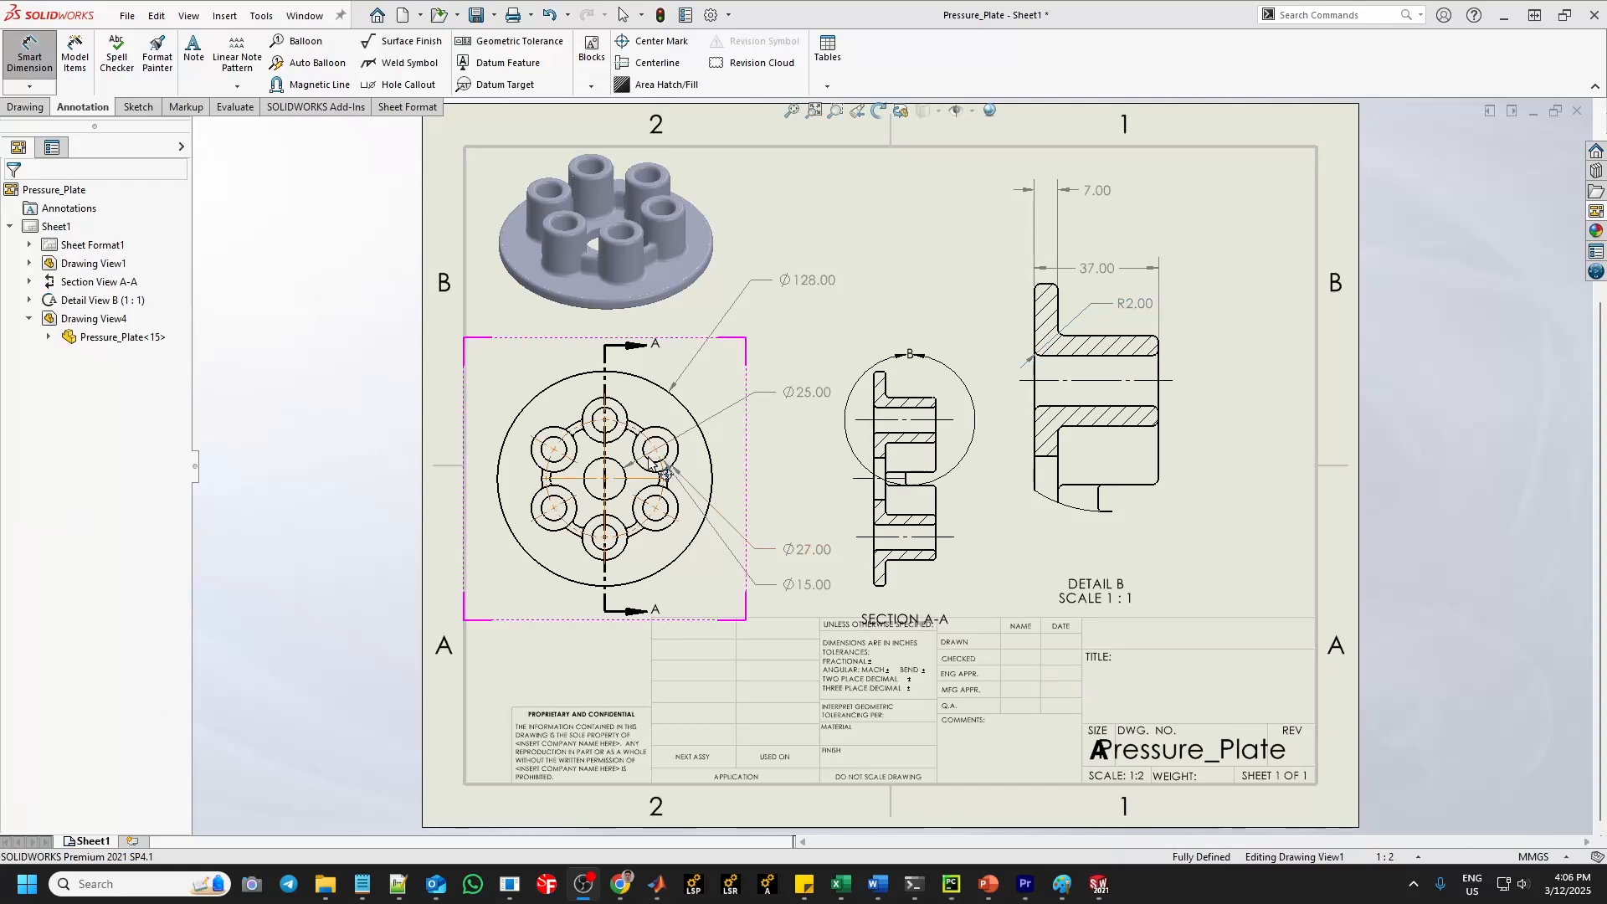
Insert "6x" between the diameter symbol and the value in the boss's outer diameter dimension in the Top view.
left_click(810, 559)
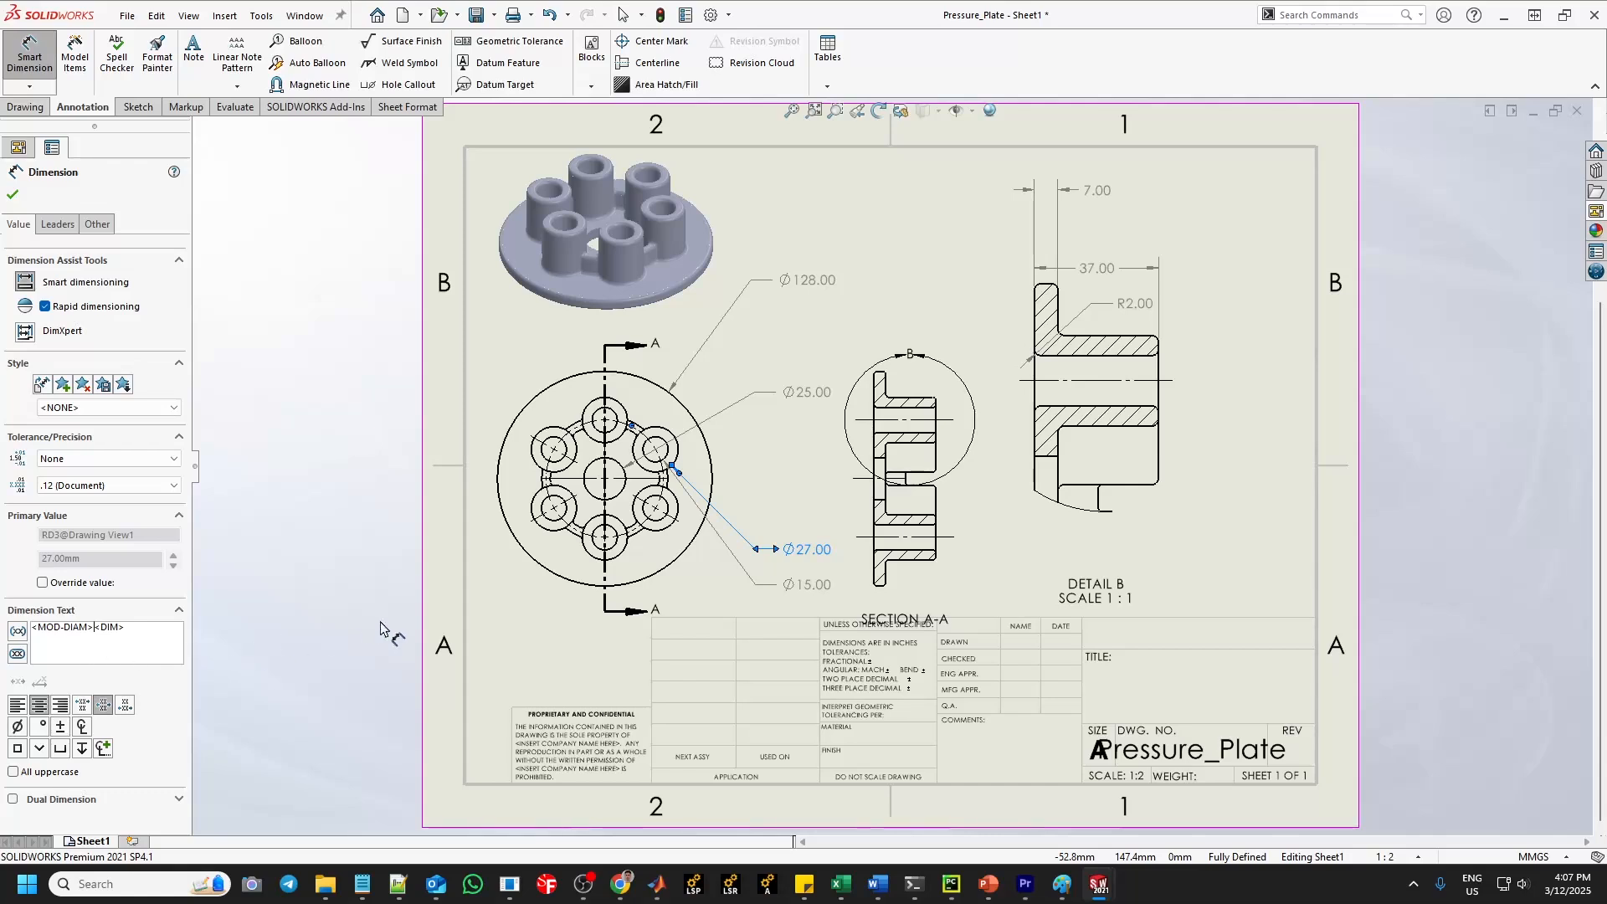
type("6x")
left_click(106, 628)
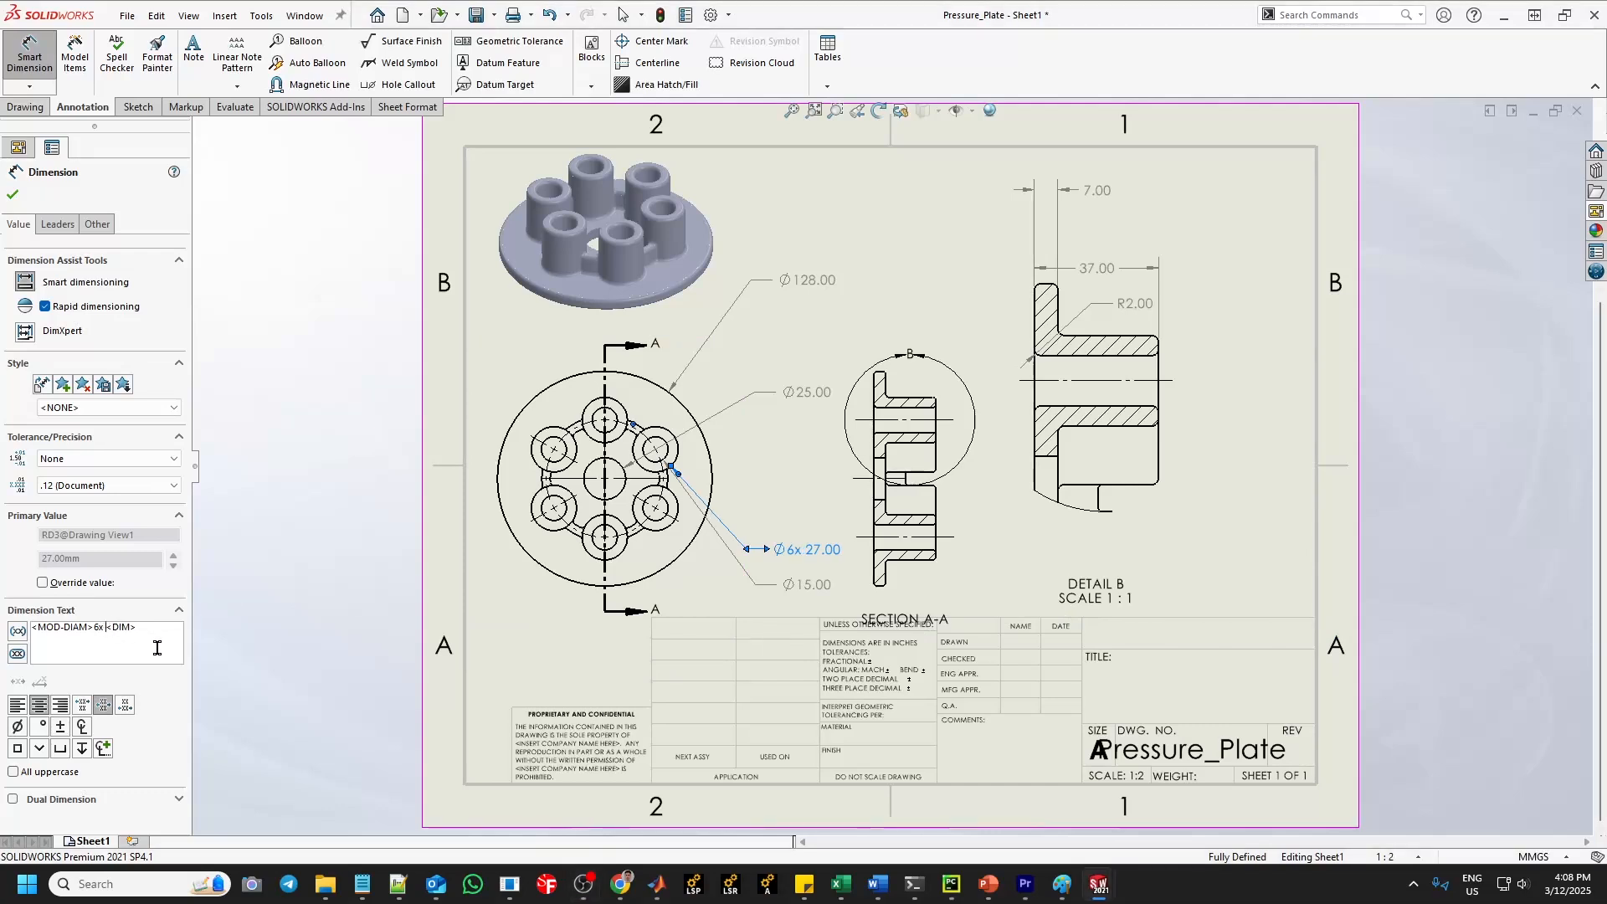
Insert "6x" between the diameter symbol and the value in the boss's hole diameter dimension in the Top view.
left_click(809, 585)
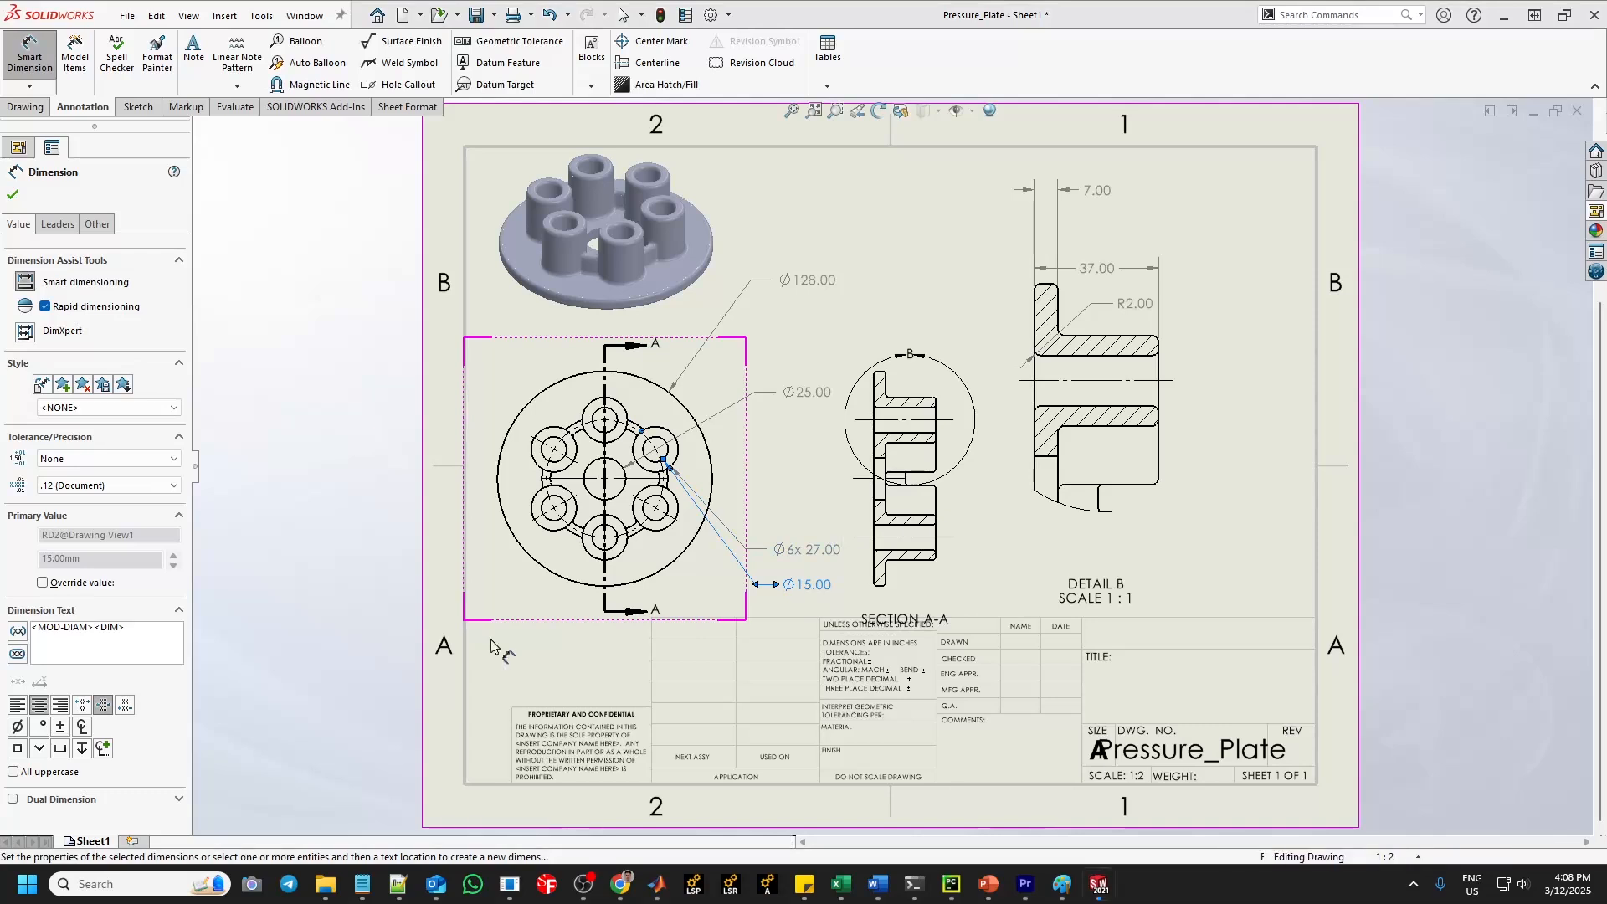
left_click(94, 628)
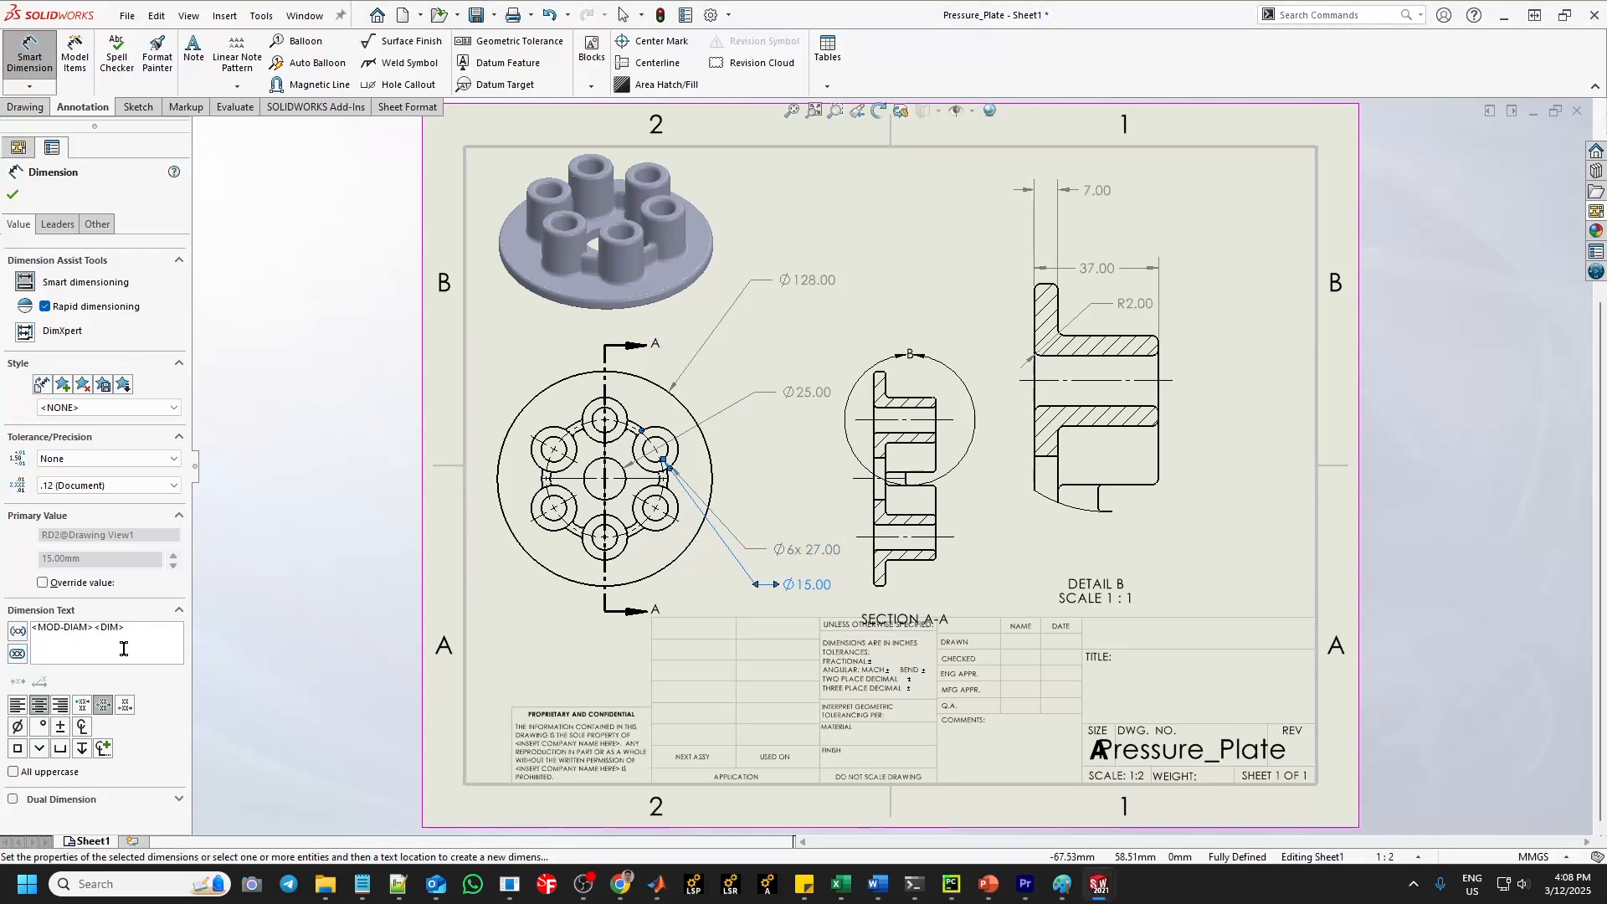
type("6x")
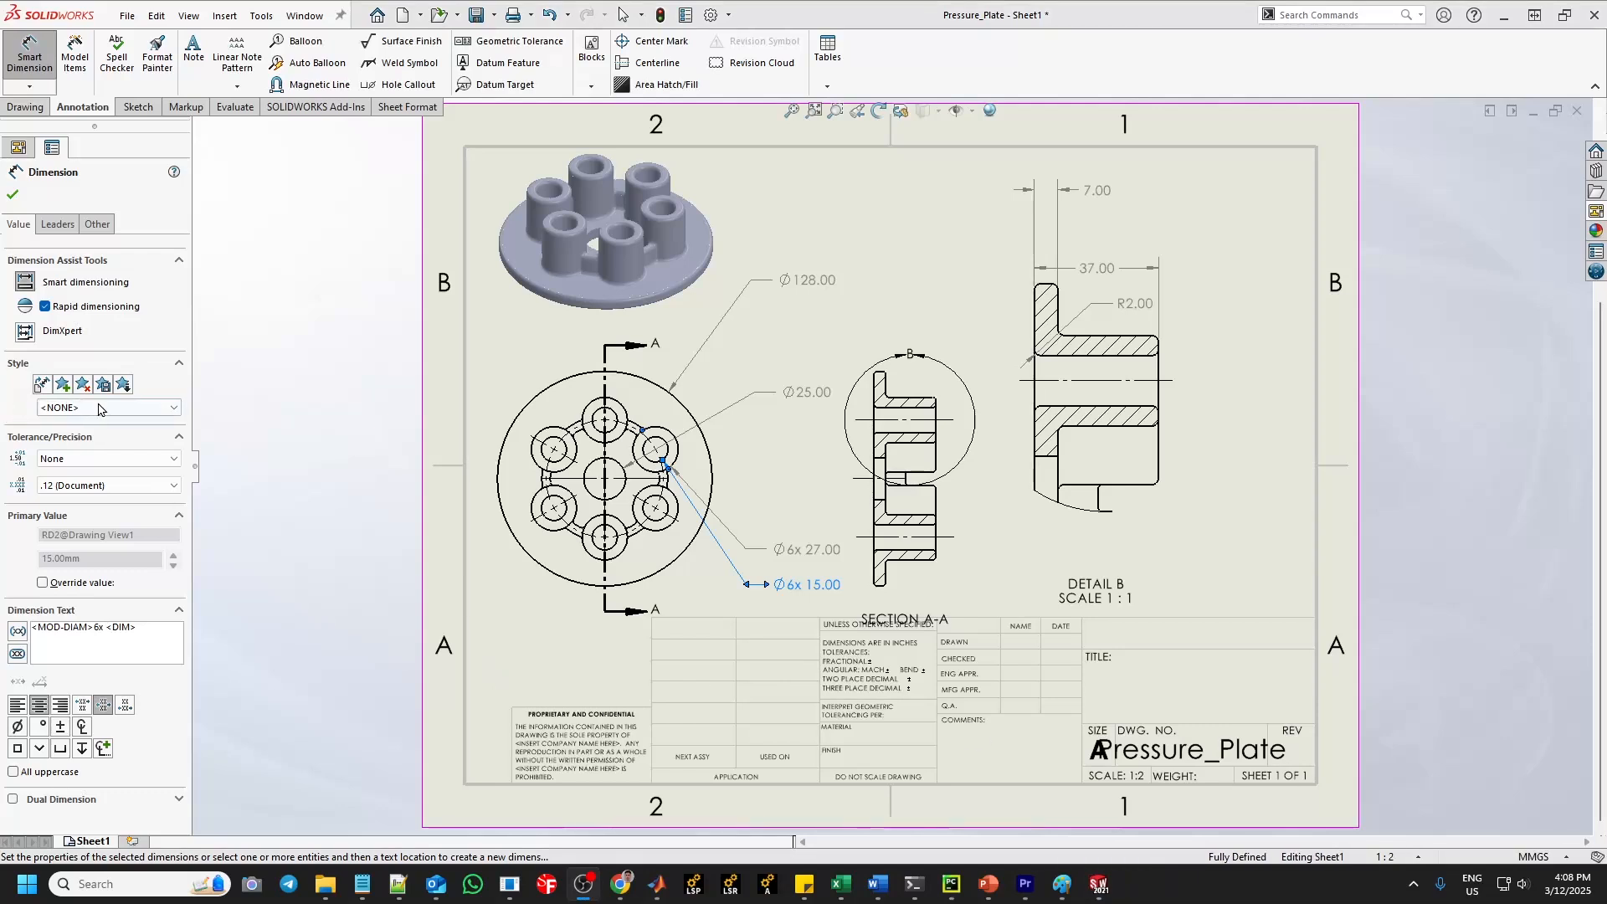
Append "THRU" after the value in the plate's central hole diameter dimension and save the drawing.
left_click(810, 398)
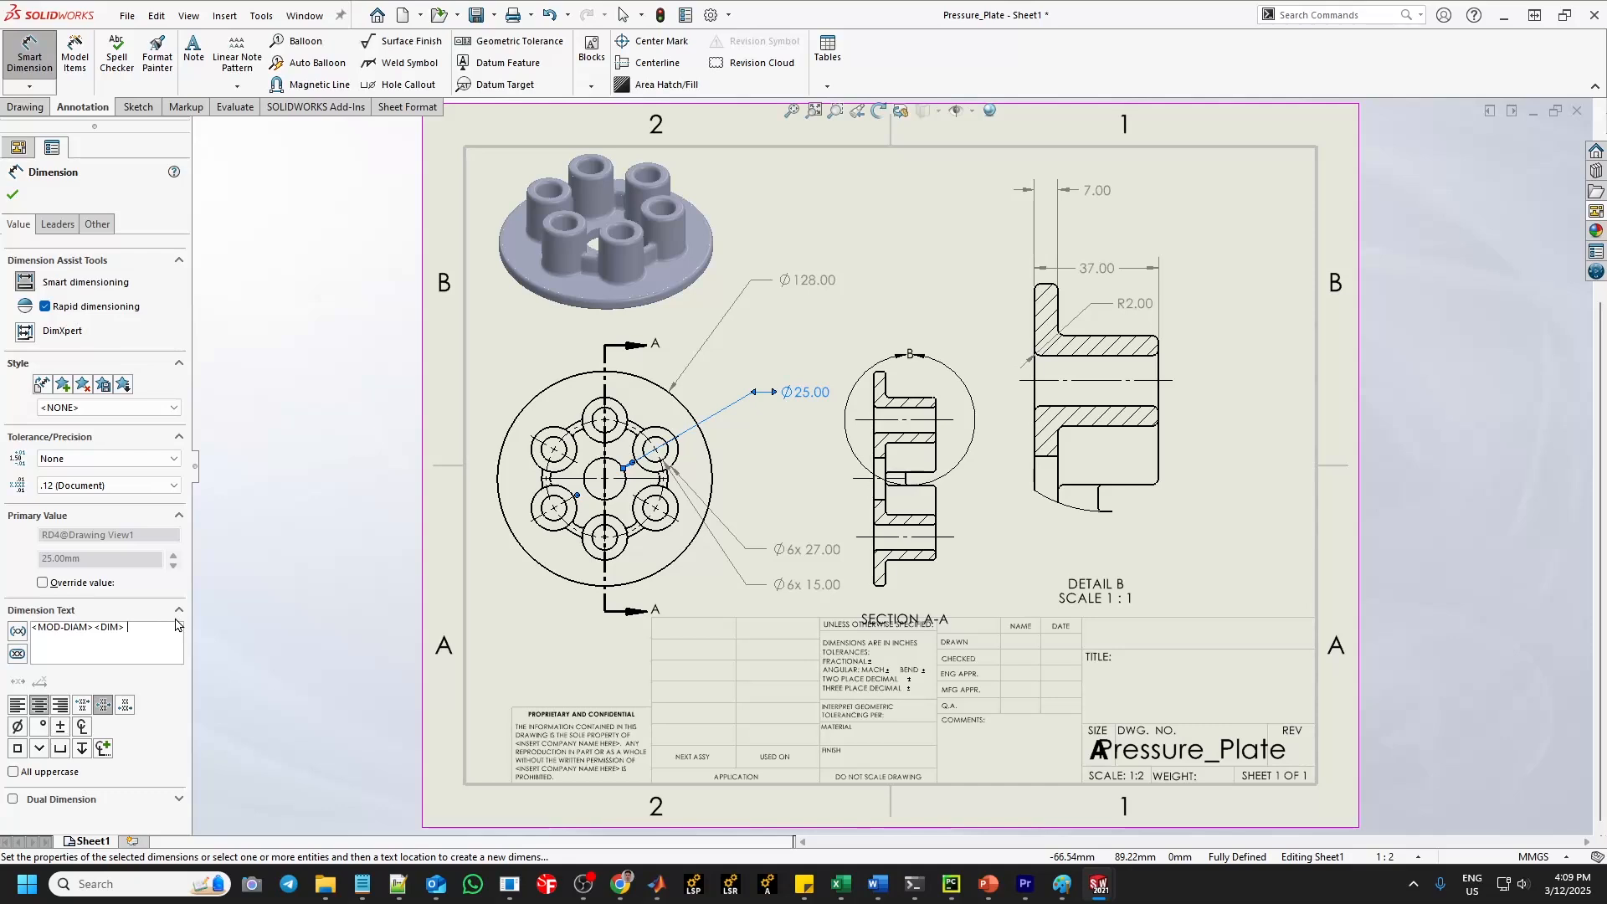
type("THRU")
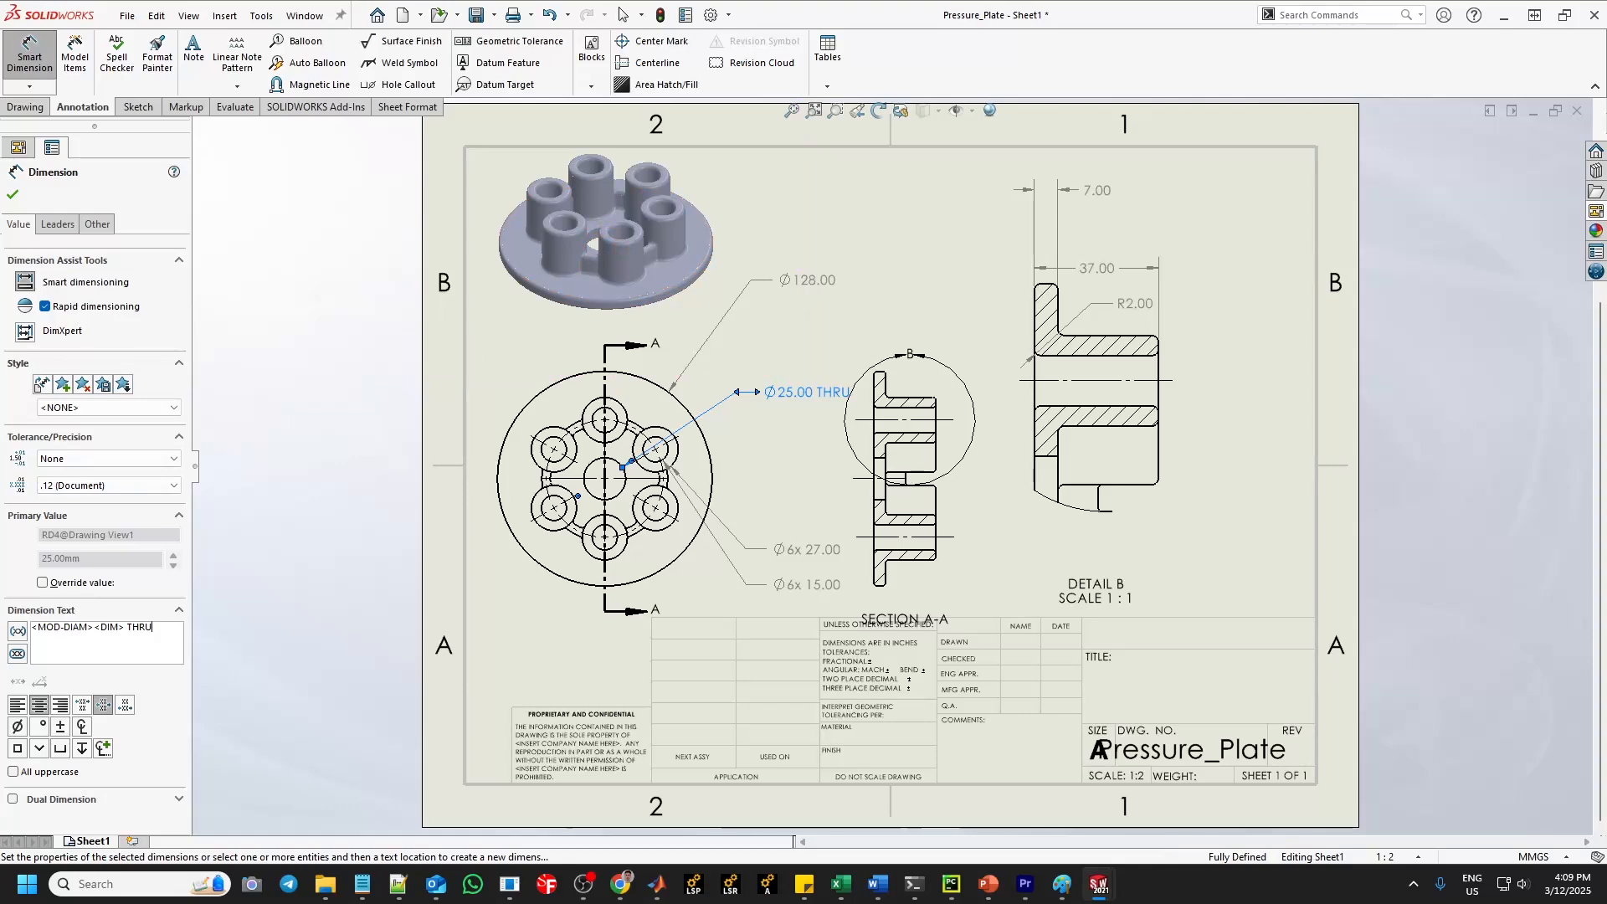
left_click(127, 18)
left_click(155, 132)
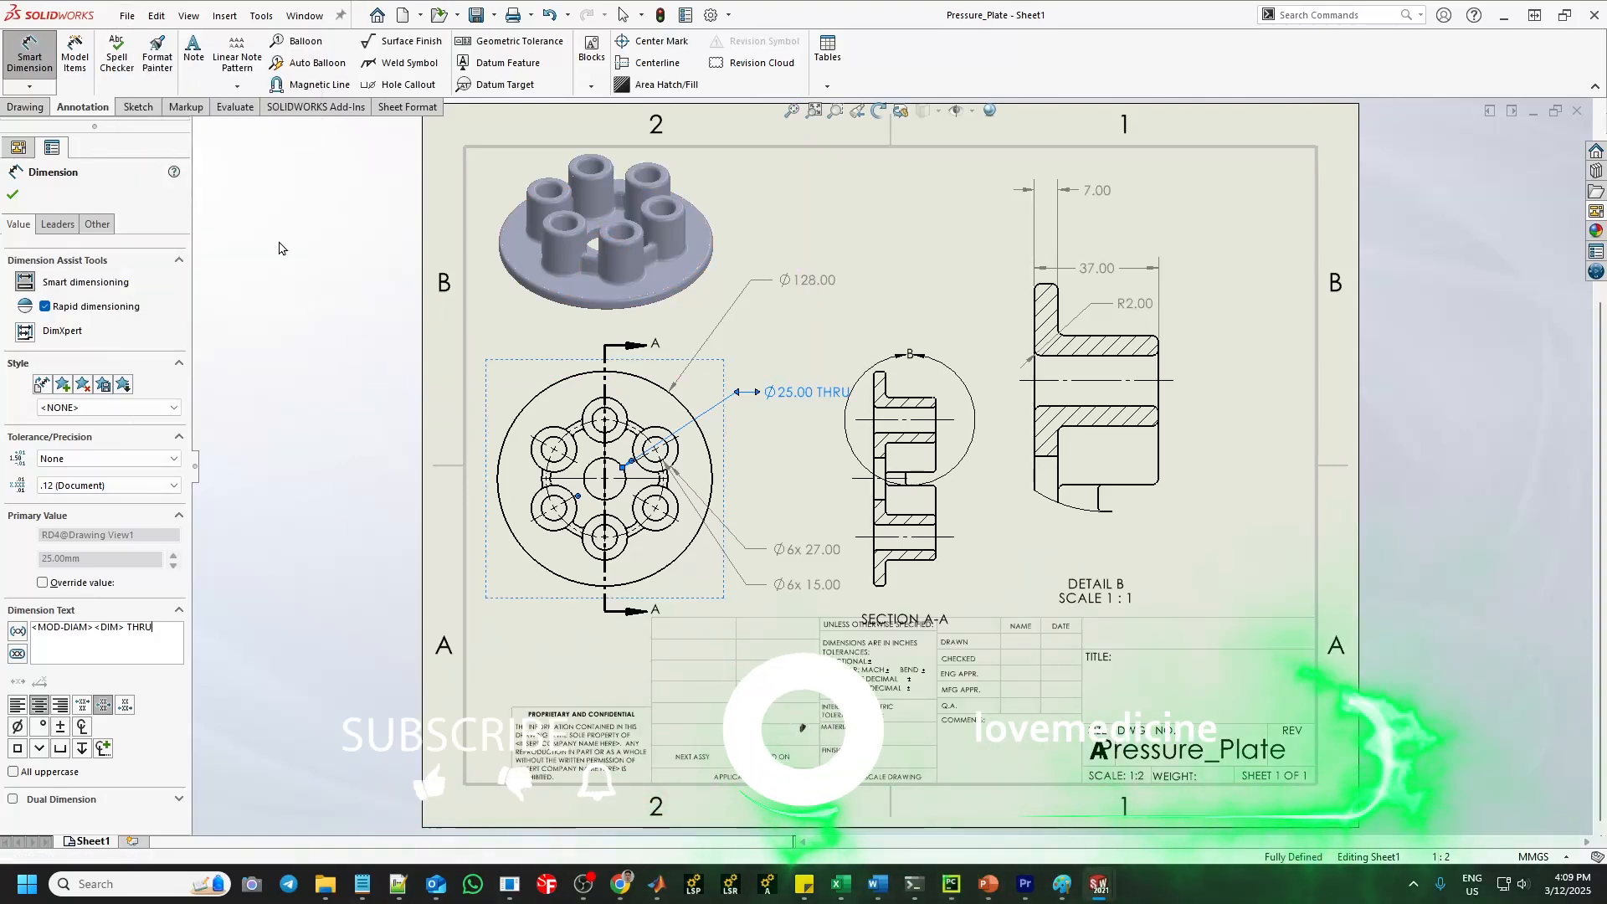